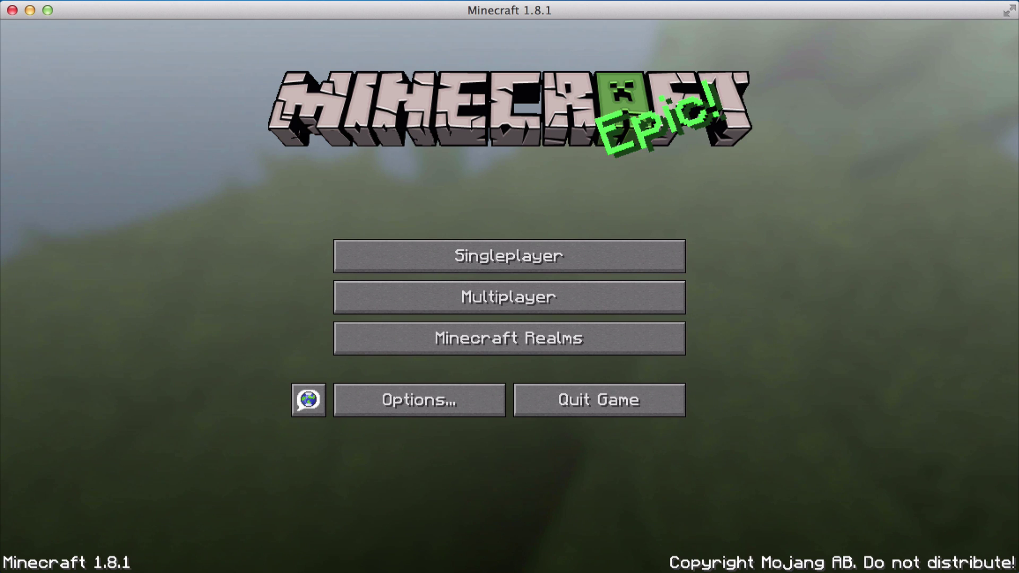
- Browse the world list, selecting Potato Paradise, Secret World, Command Blocks and Zetsuke4 Is Awesome
left_click(653, 256)
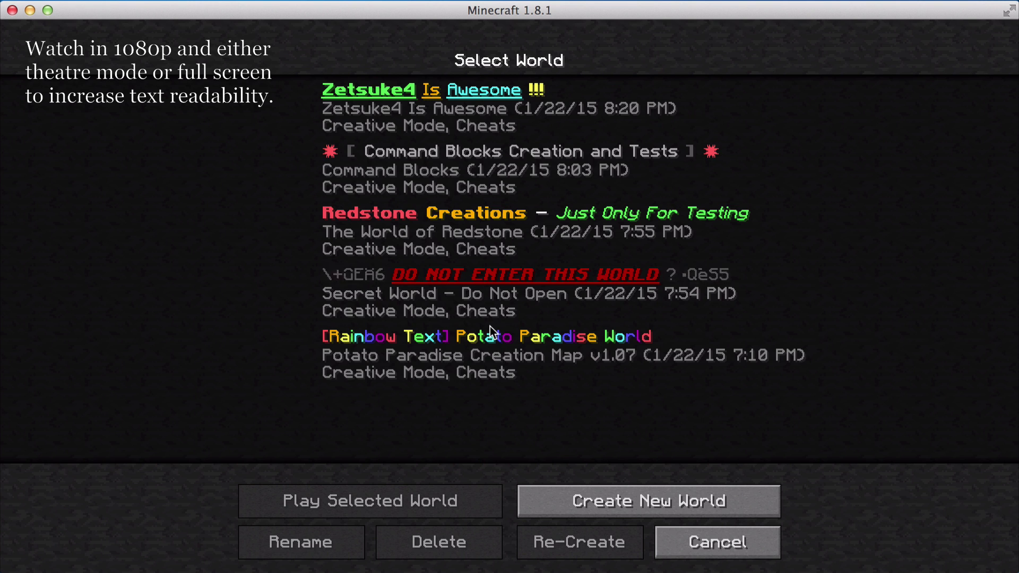
left_click(493, 340)
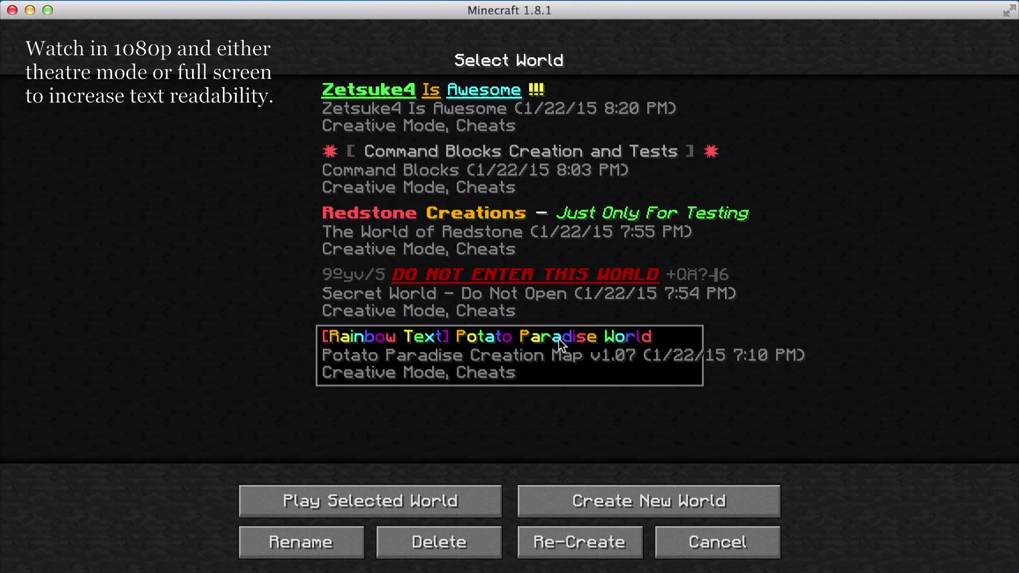
left_click(475, 290)
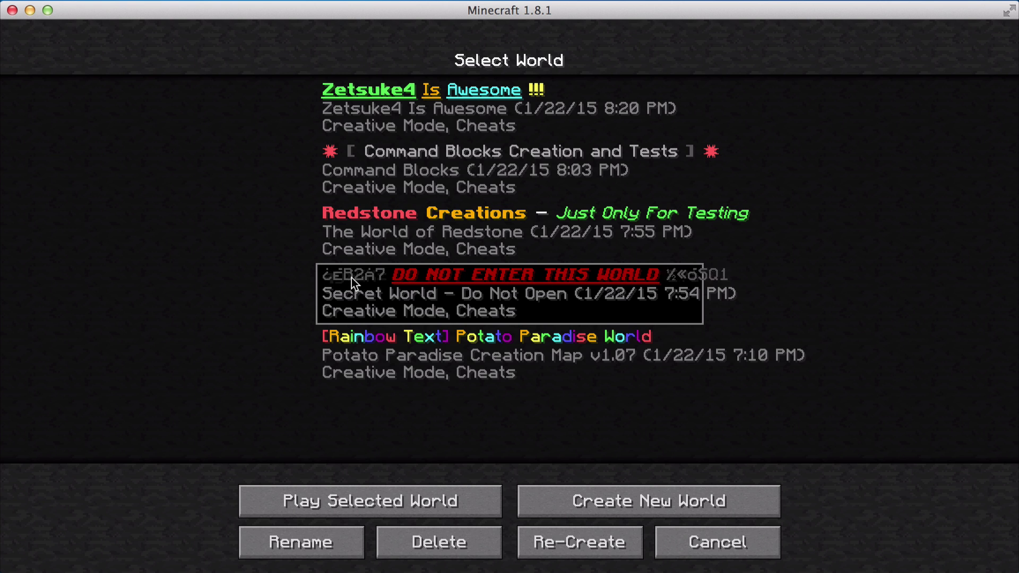
left_click(343, 190)
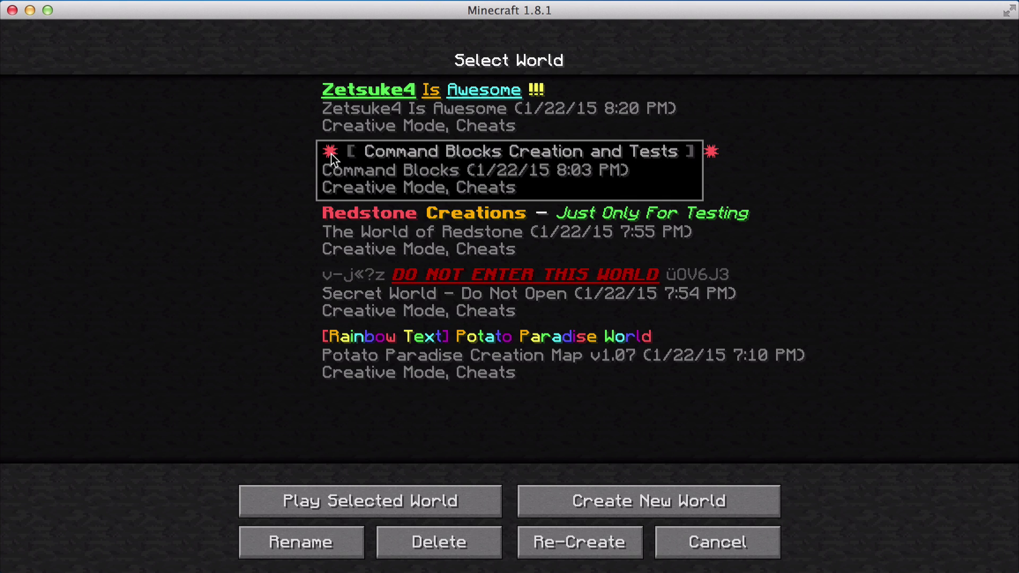
left_click(373, 116)
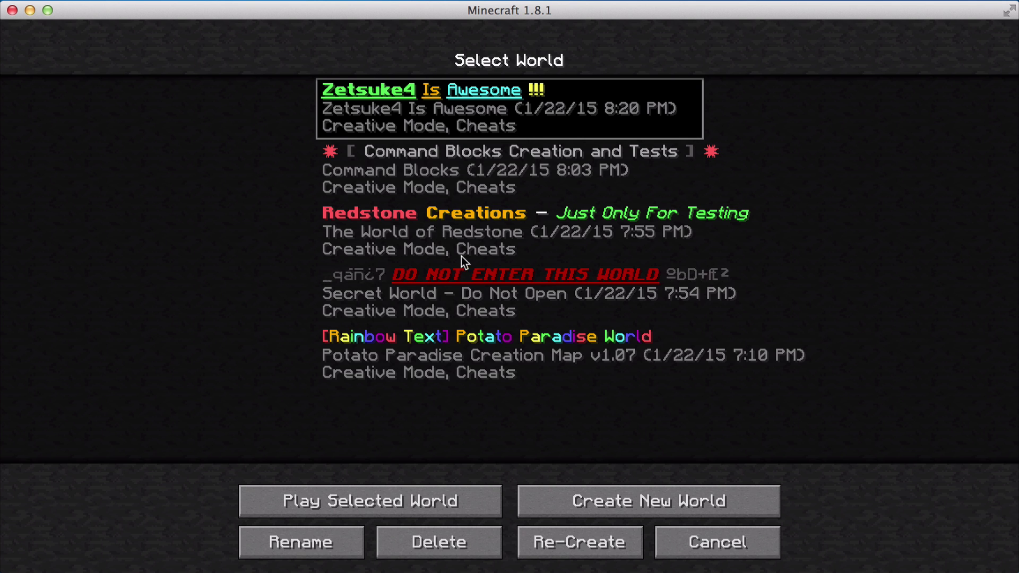
left_click(625, 500)
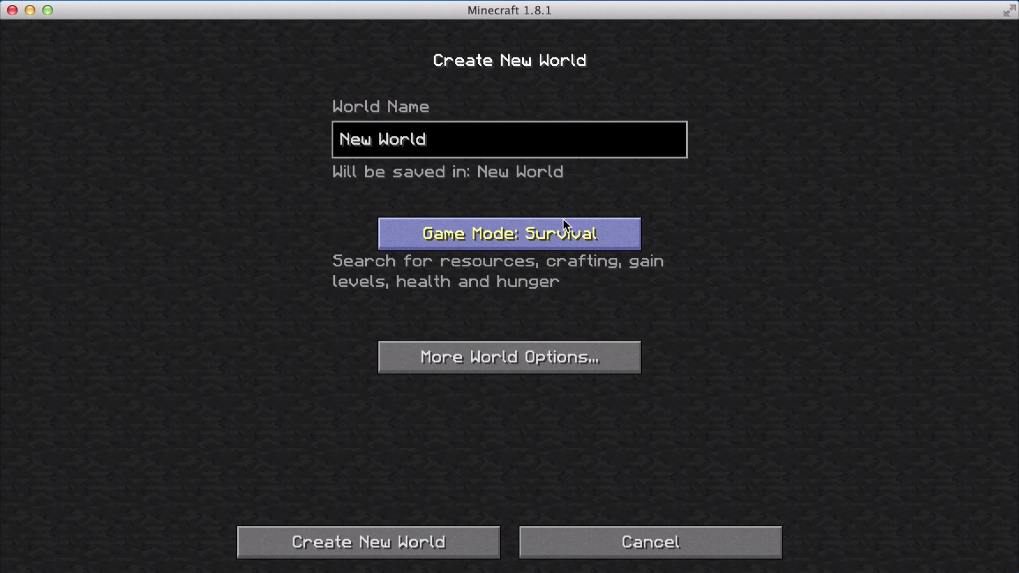
- Name the new world swagswagswag12345
key("super+a")
type("Zetsuke4")
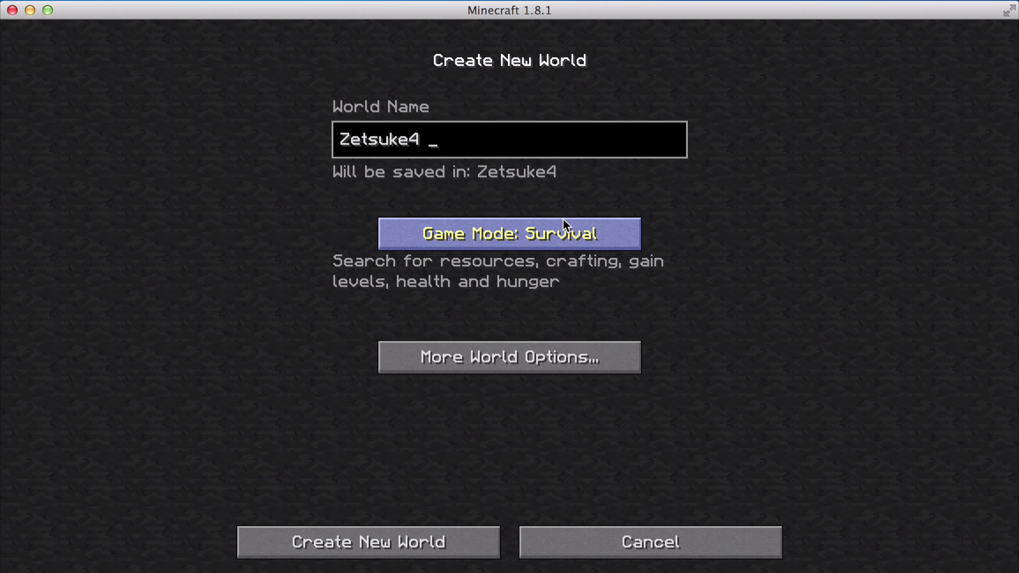
key("super+a")
key("BackSpace")
type("sw")
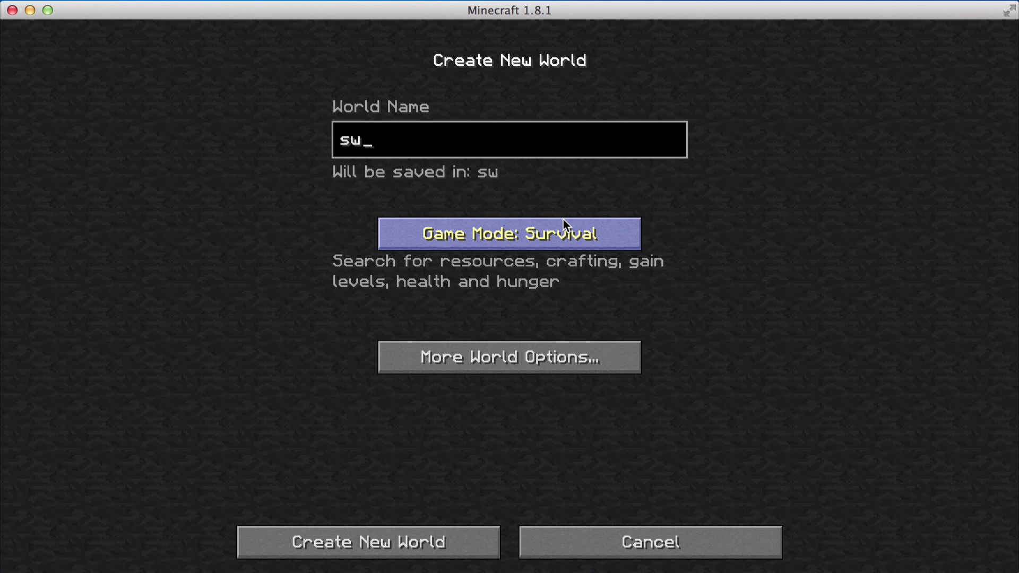
type("agswagswagswagswagswga")
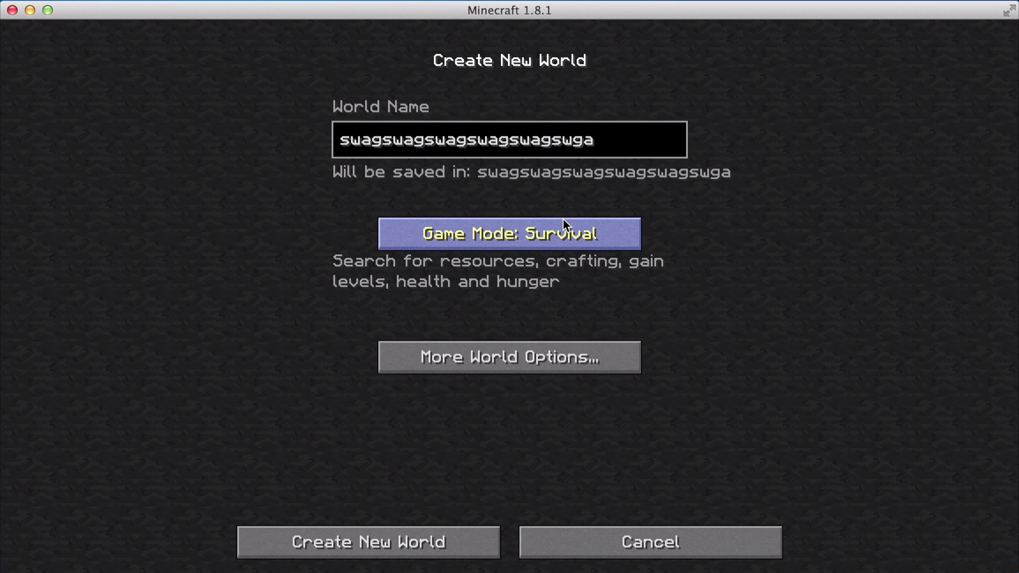
type("sgwagswg")
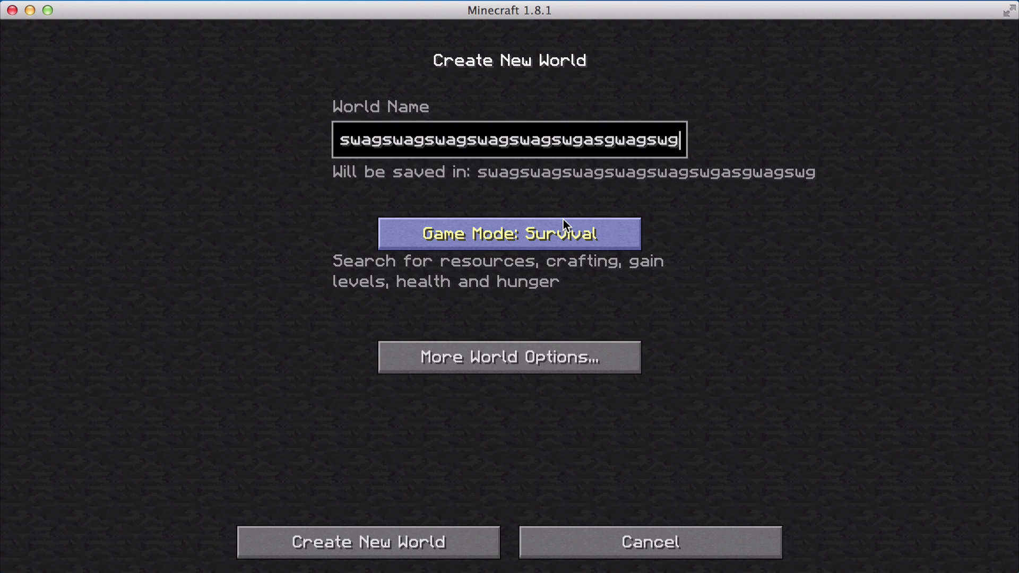
key("super+a")
type("swagswag")
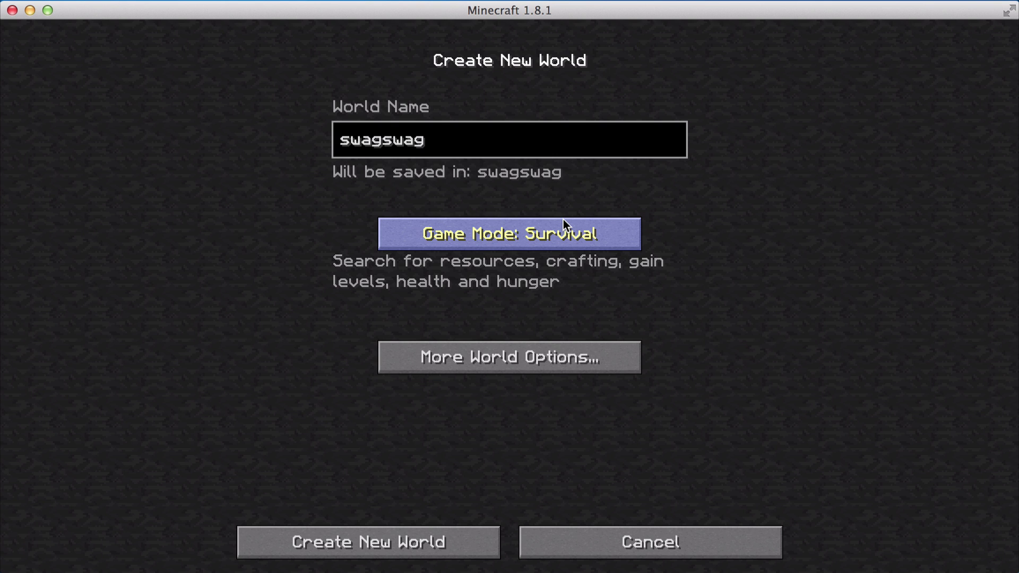
type("swag12345")
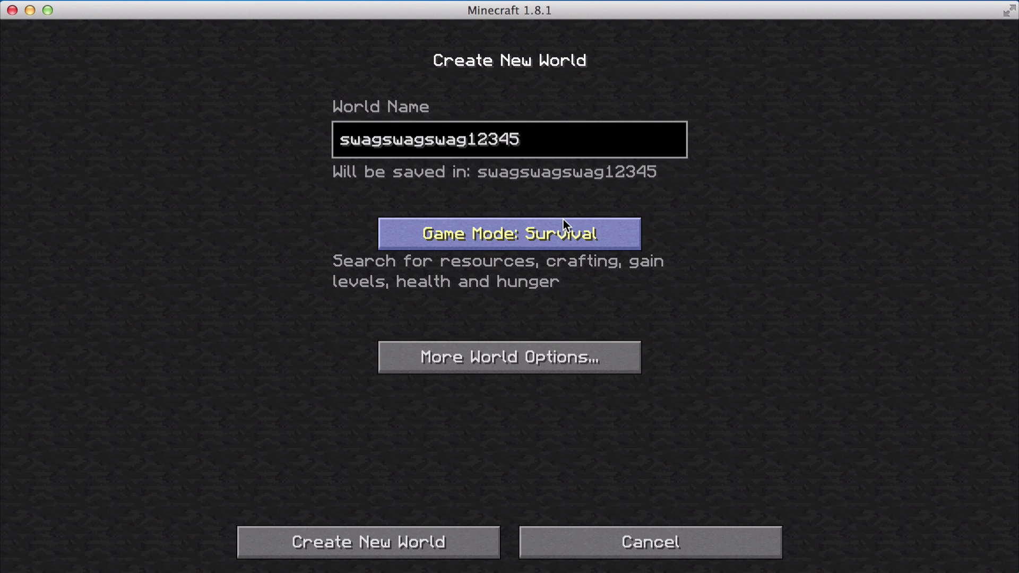
- Set the game mode to Creative and generate the world
left_click(562, 236)
left_click(562, 234)
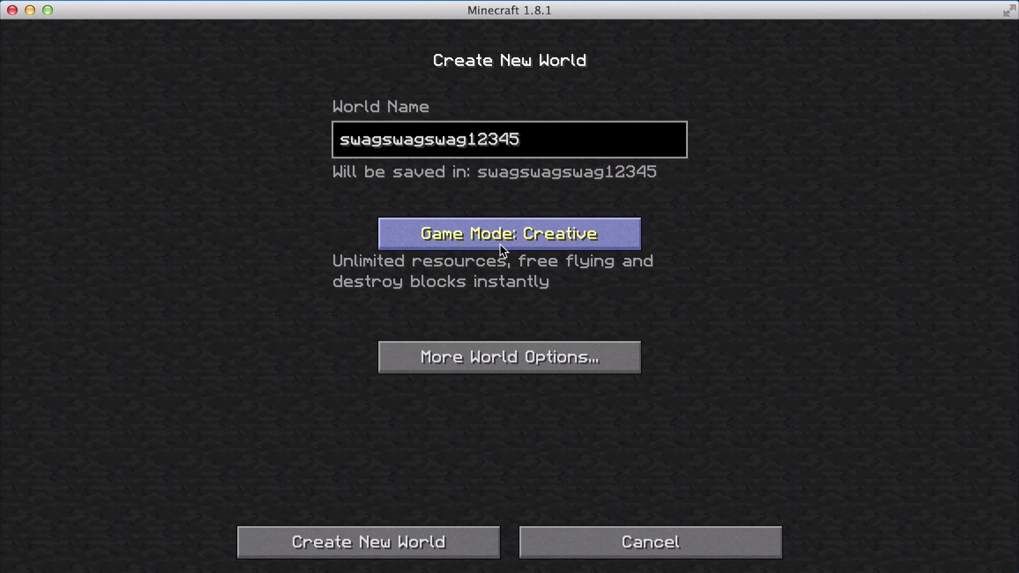
left_click(465, 367)
left_click(471, 353)
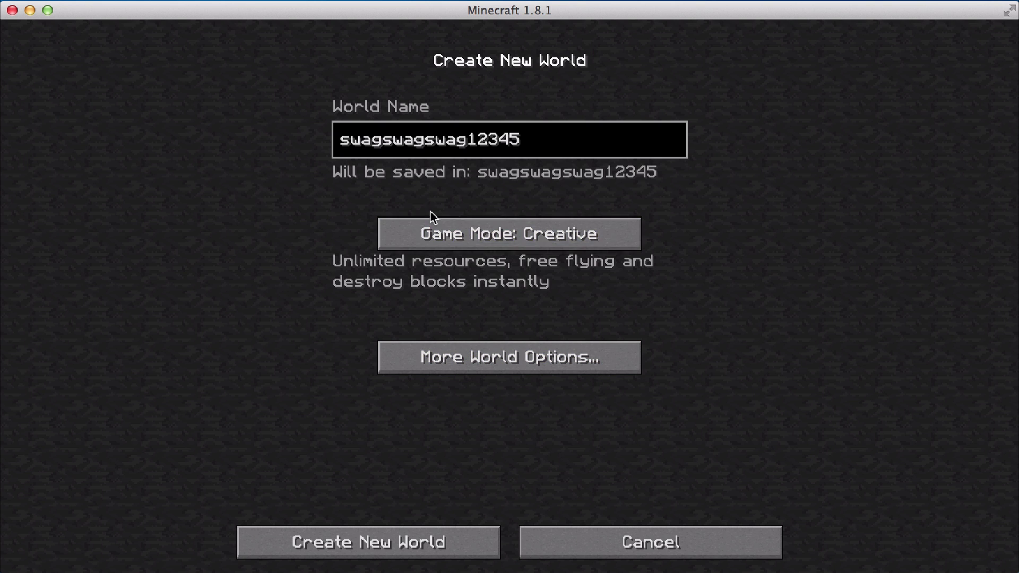
left_click(431, 542)
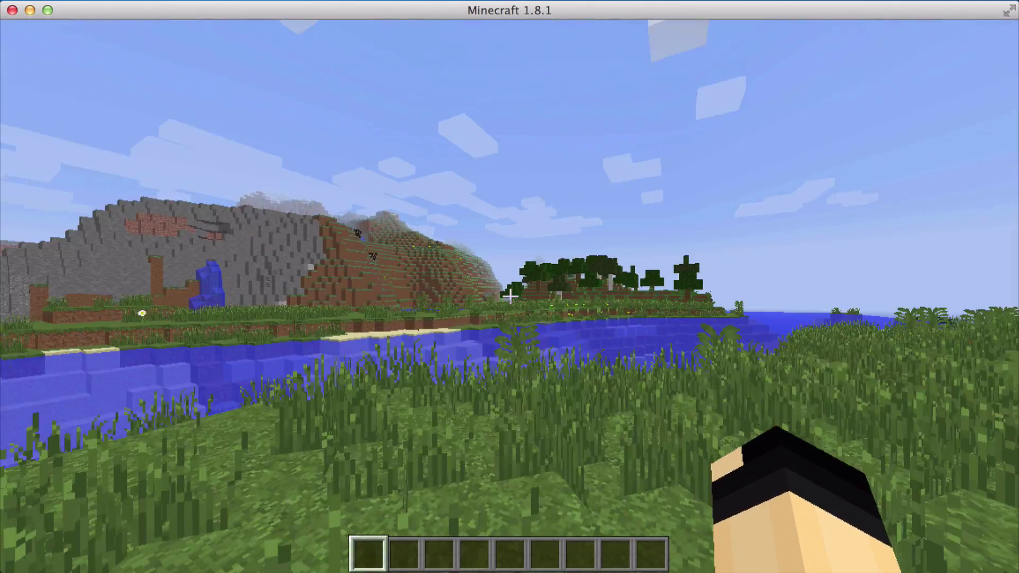
- Raise the render distance in Video Settings to about 20 chunks
key("Escape")
left_click(499, 323)
left_click(431, 280)
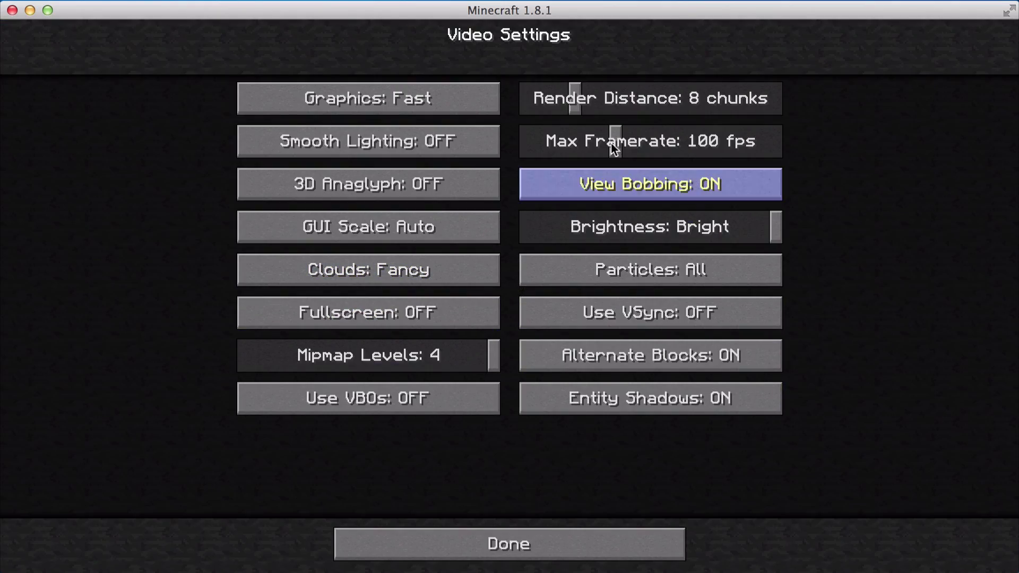
left_click_drag(573, 98, 684, 94)
key("Escape")
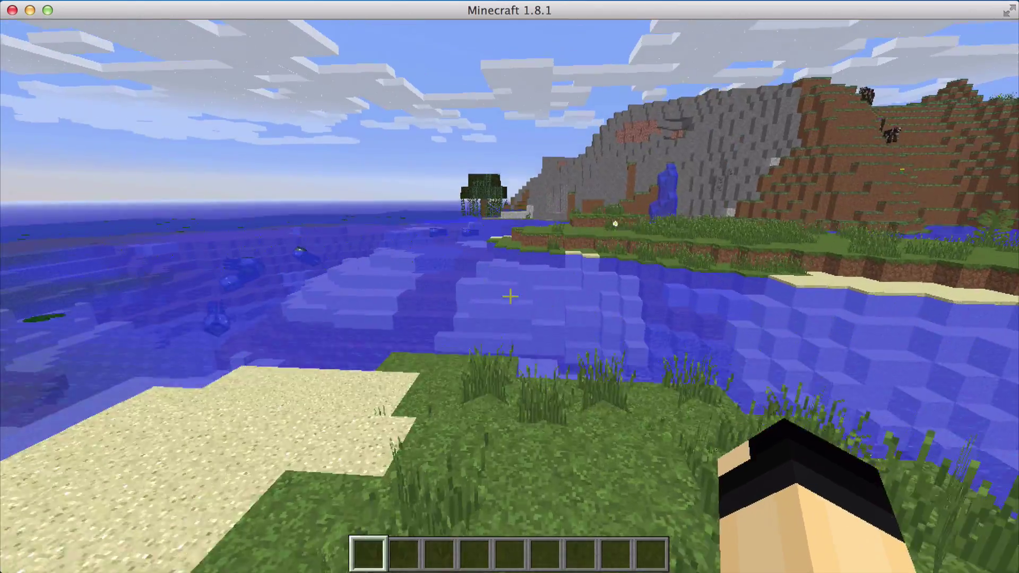
- Fly over the stone mountain down to the water and pick a daisy into hand
key("w")
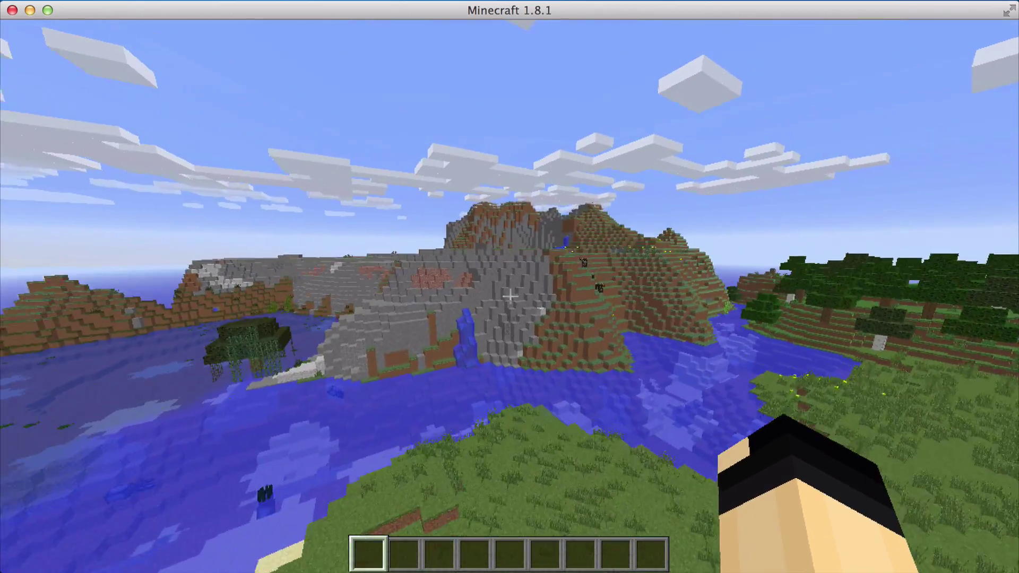
key("w")
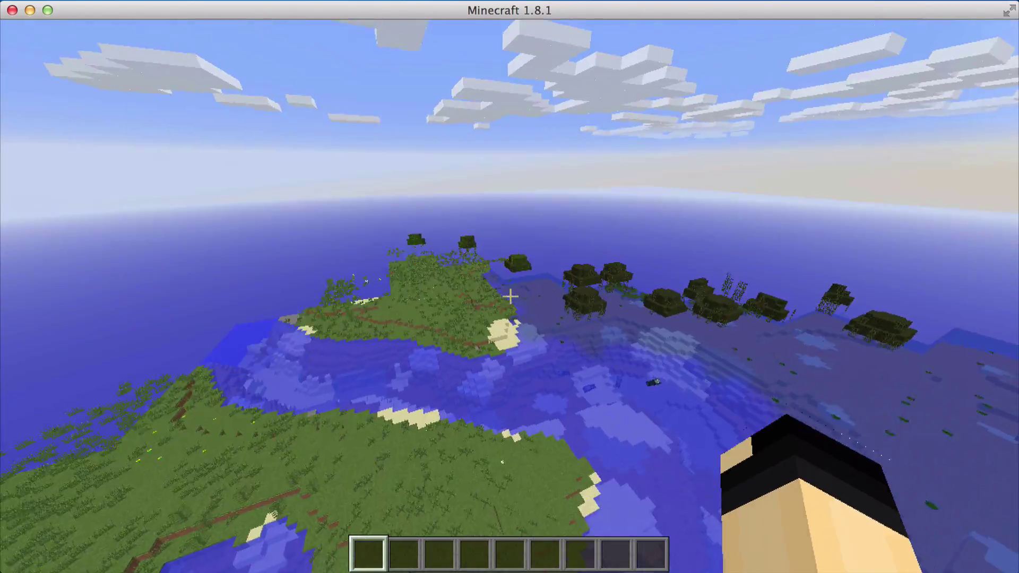
key("w")
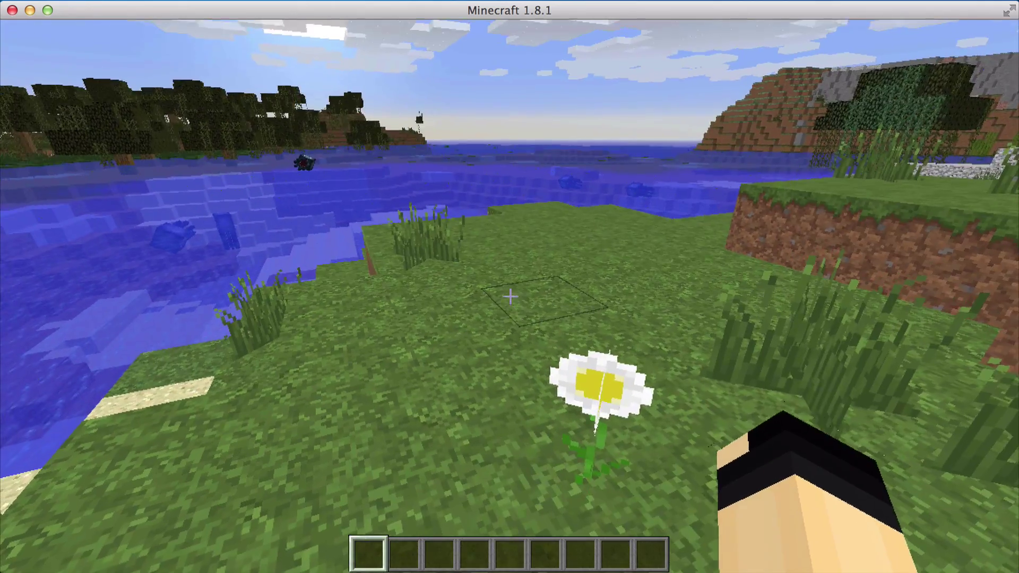
middle_click(510, 297)
key("Escape")
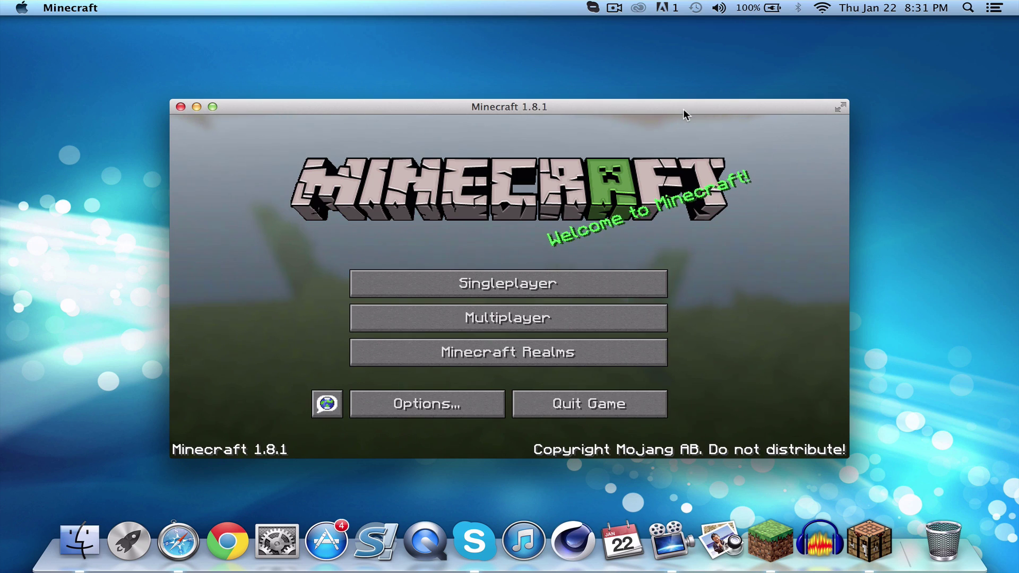
- Move and enlarge the game window, then select swagswagswag12345 in the world list
left_click_drag(683, 110, 563, 44)
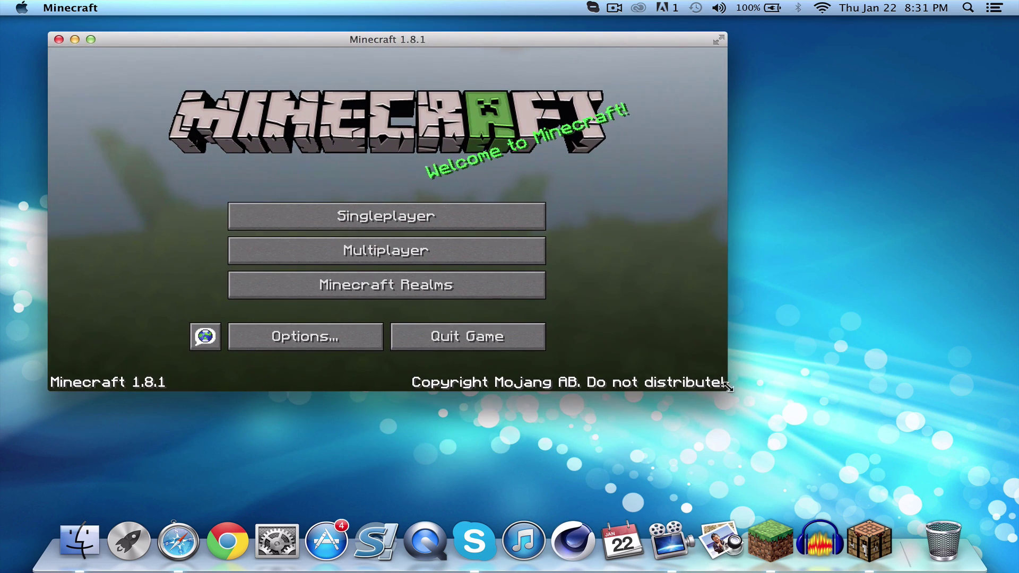
left_click_drag(728, 387, 974, 510)
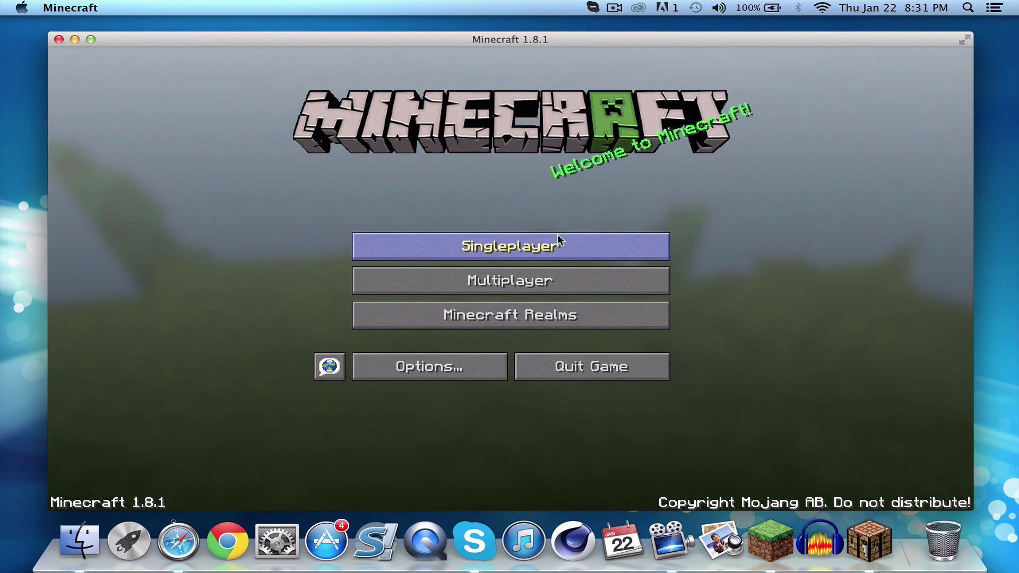
left_click(558, 240)
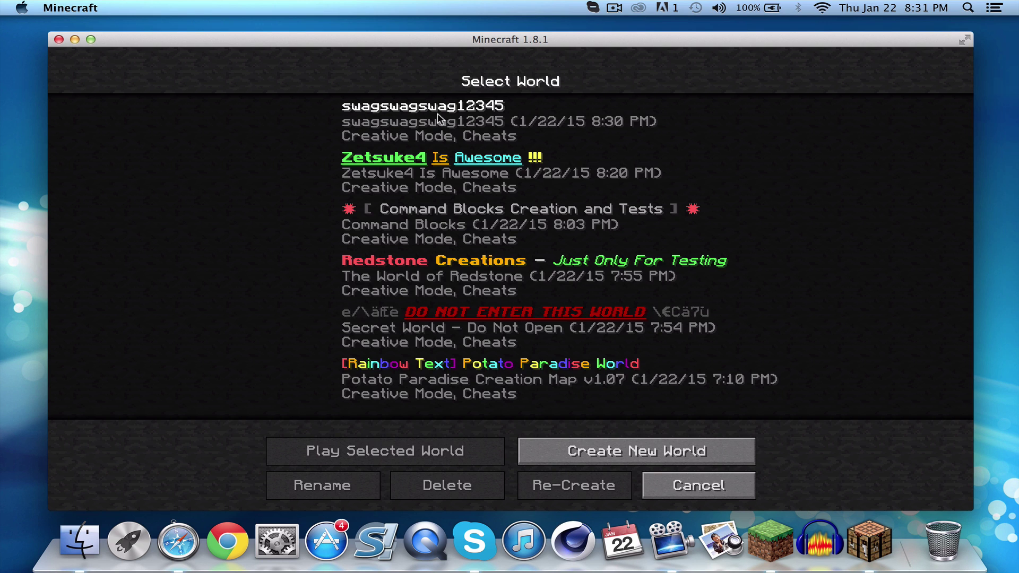
left_click(499, 116)
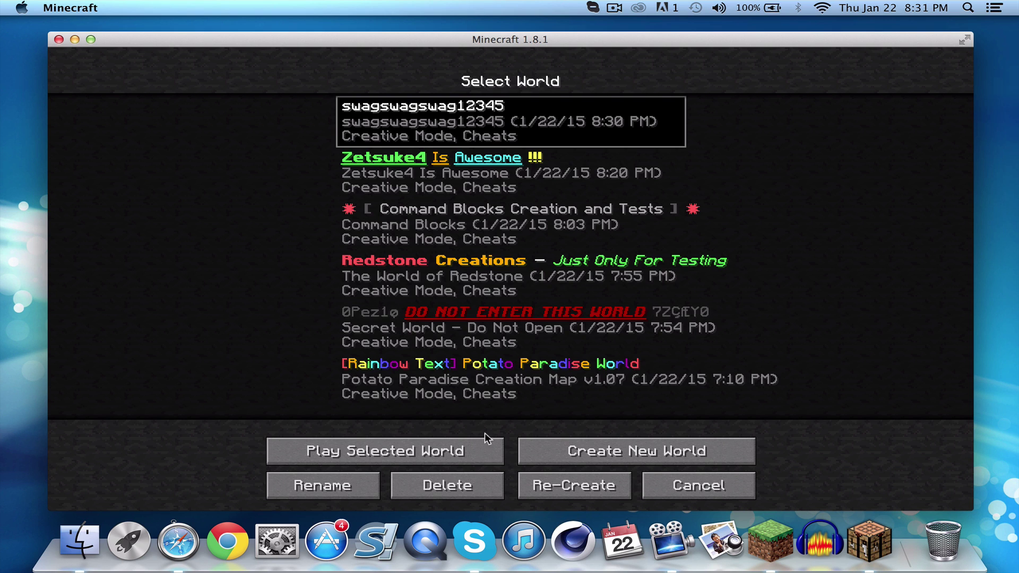
- Rename the chosen world to 'saduhaidfuhdsdsuhfy'
left_click(327, 486)
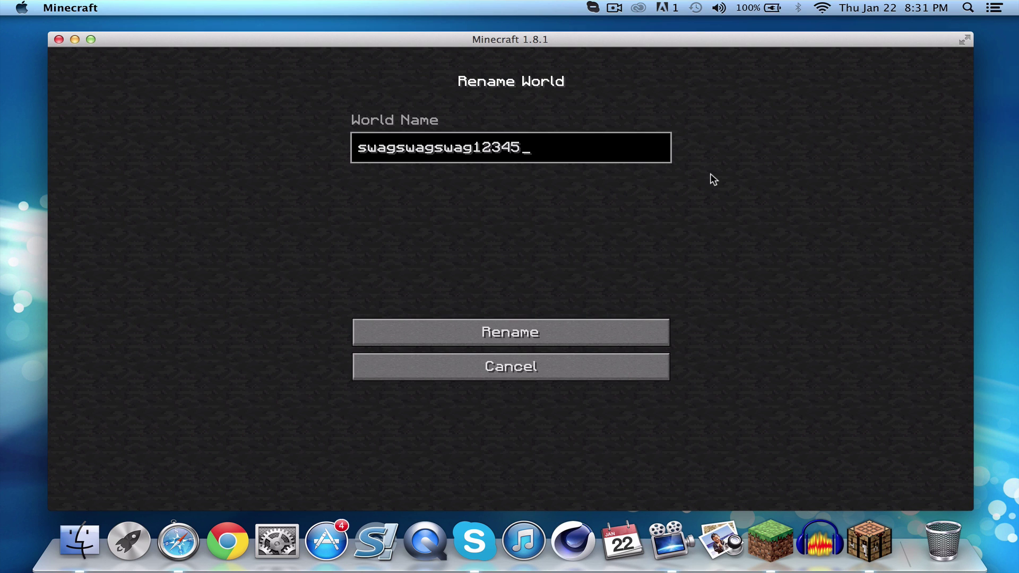
key("super+a")
type("saduhaidfuhdsdsuhfy")
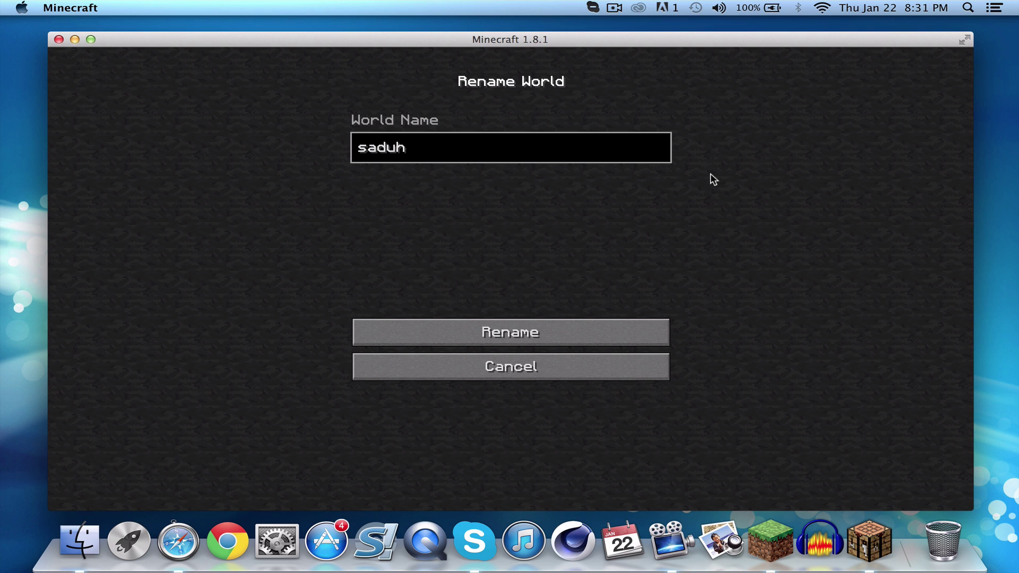
left_click(550, 322)
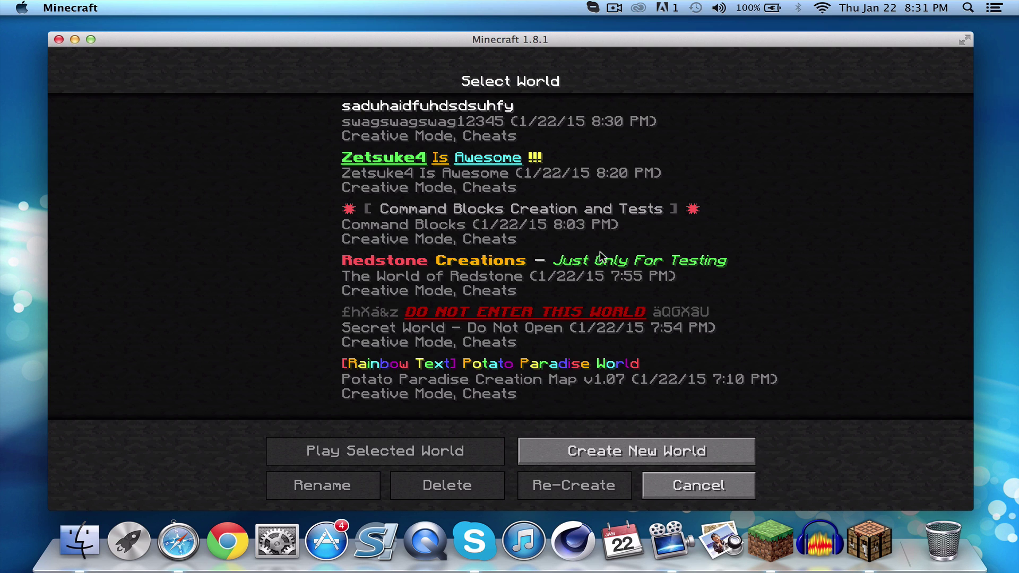
- Rename the world again to 'A Minecraft World' and select it in the list
left_click(464, 121)
left_click(329, 476)
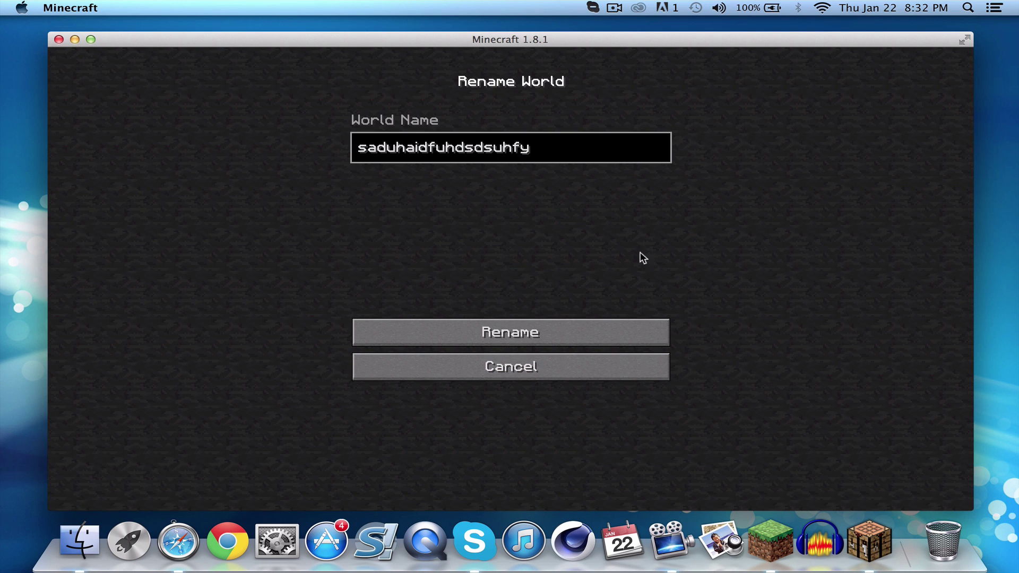
type("a")
key("BackSpace")
type("a")
key("BackSpace")
key("BackSpace")
key("BackSpace")
key("BackSpace")
key("BackSpace")
key("BackSpace")
key("BackSpace")
key("BackSpace")
key("BackSpace")
key("BackSpace")
key("BackSpace")
key("BackSpace")
key("BackSpace")
key("BackSpace")
key("BackSpace")
key("BackSpace")
key("BackSpace")
key("BackSpace")
key("BackSpace")
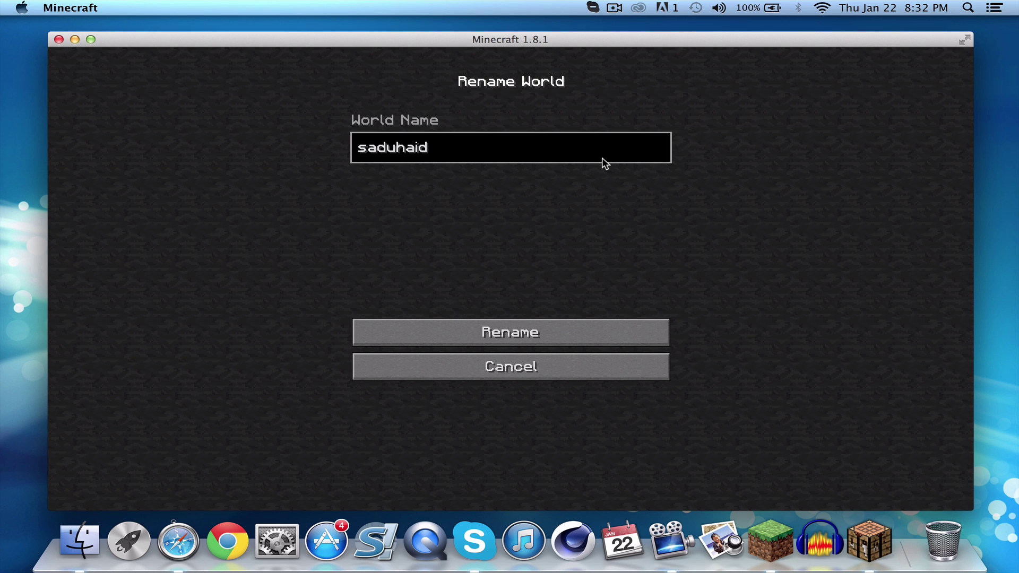
type("A Minecraft World")
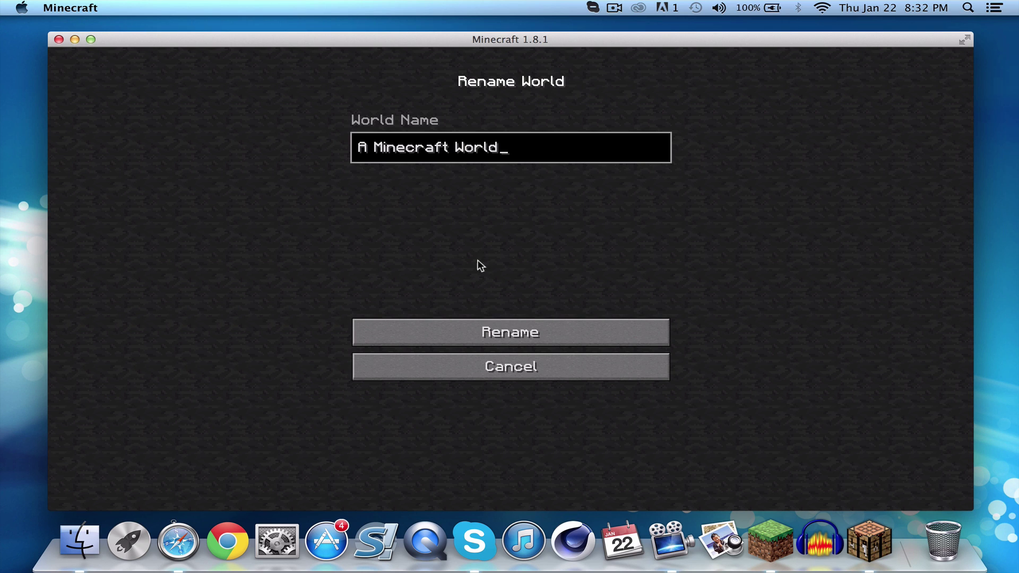
left_click(455, 332)
left_click(428, 128)
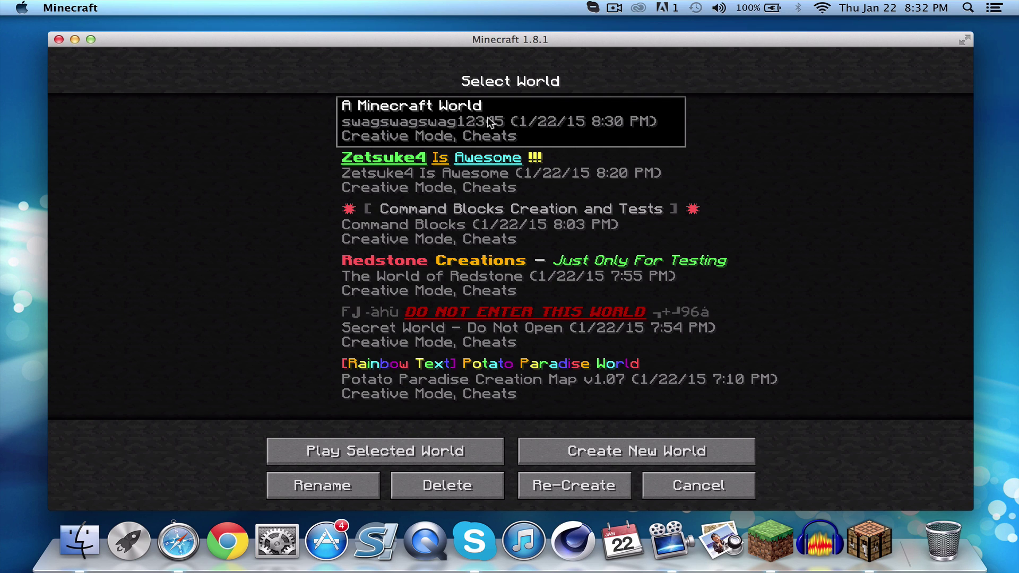
- Launch the Minecraft Launcher from the Dock
left_click_drag(686, 44, 683, 39)
right_click(771, 539)
left_click(776, 494)
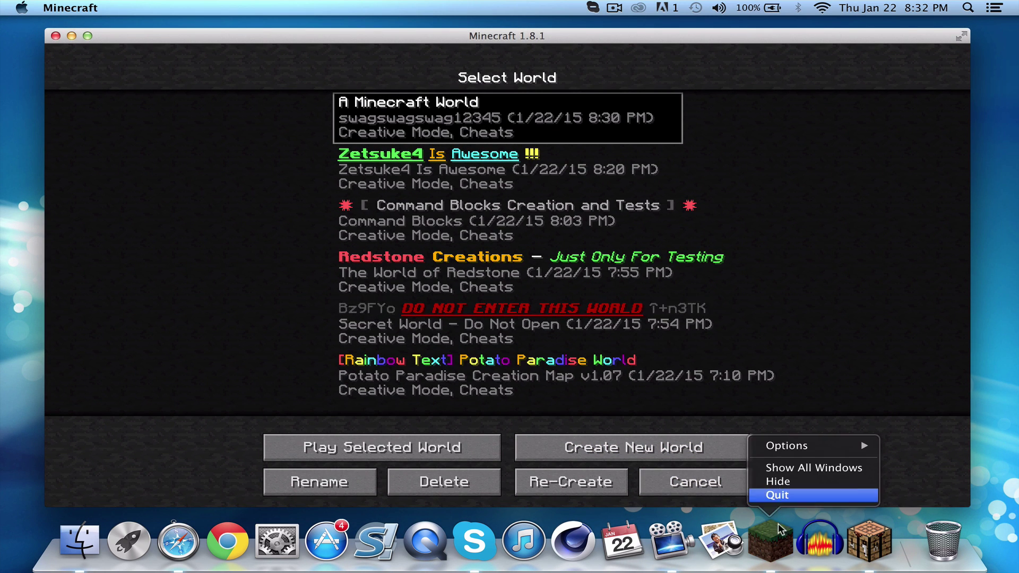
left_click(776, 546)
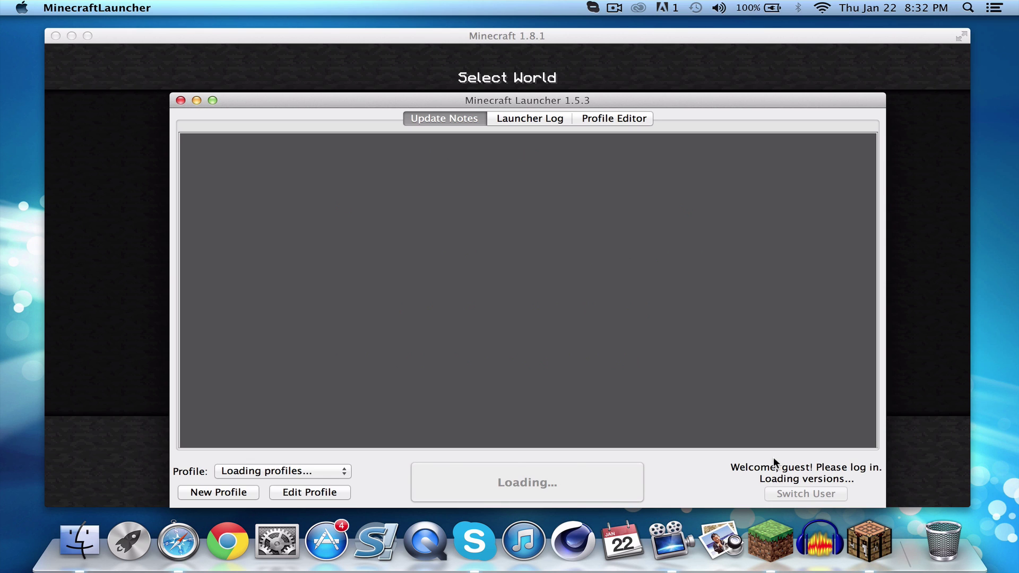
- Open the current profile's game directory in Finder via Edit Profile
left_click_drag(708, 99, 695, 72)
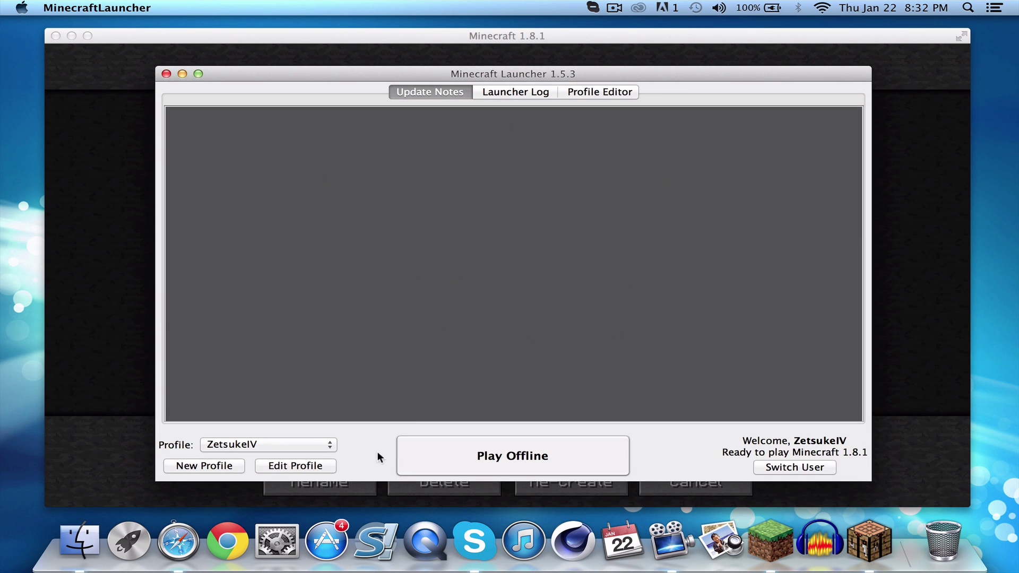
left_click(316, 466)
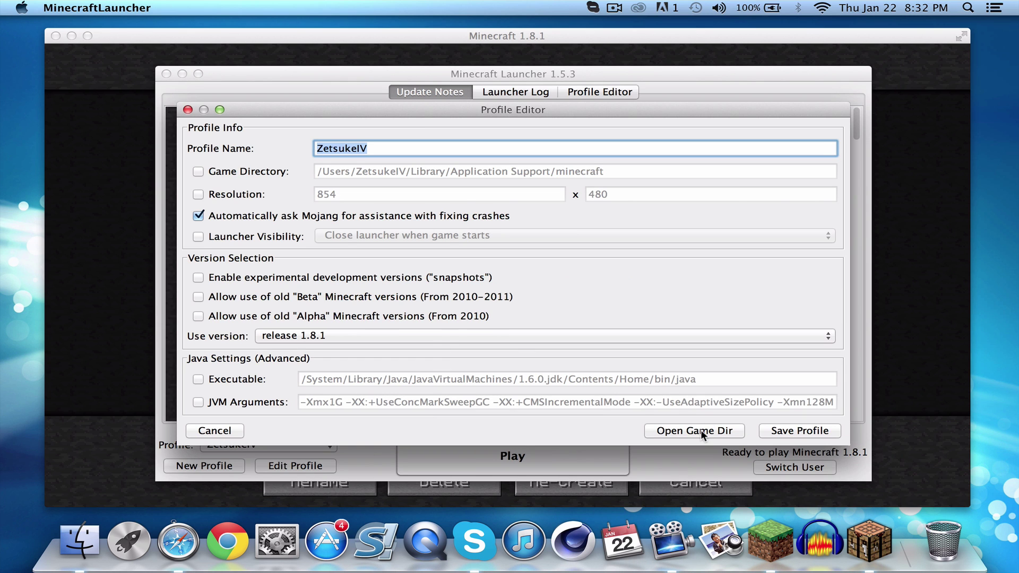
left_click(701, 430)
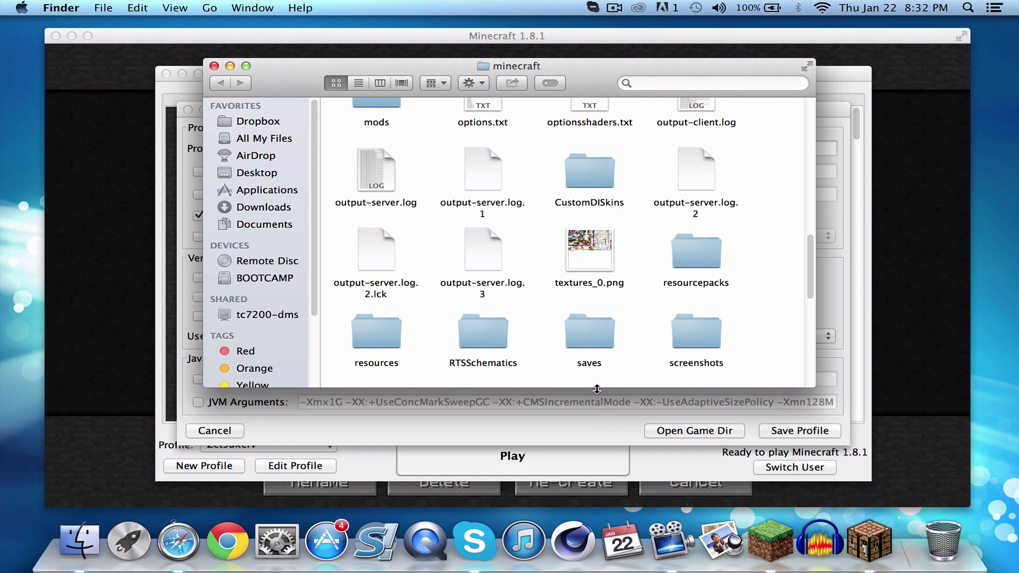
- In saves, rename the swagswagswag12345 folder to 'Yolo Swag Yolo Swag' and return to the game
double_click(591, 333)
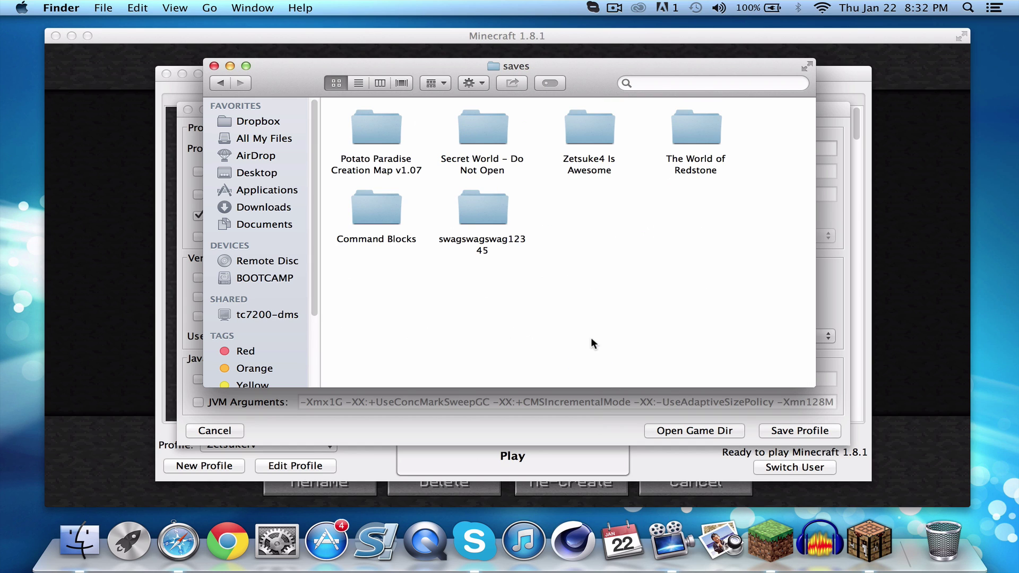
left_click(476, 208)
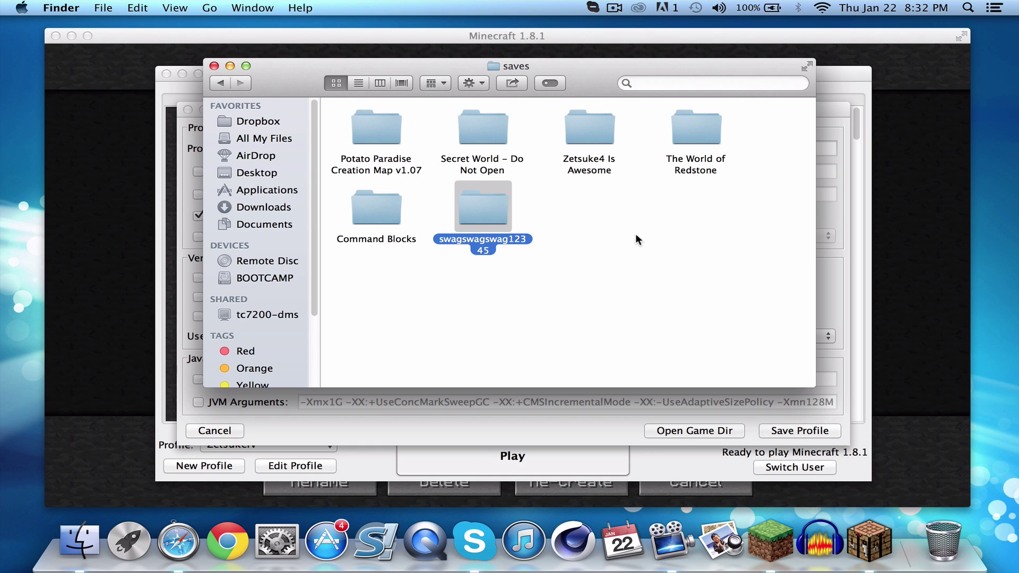
key("Return")
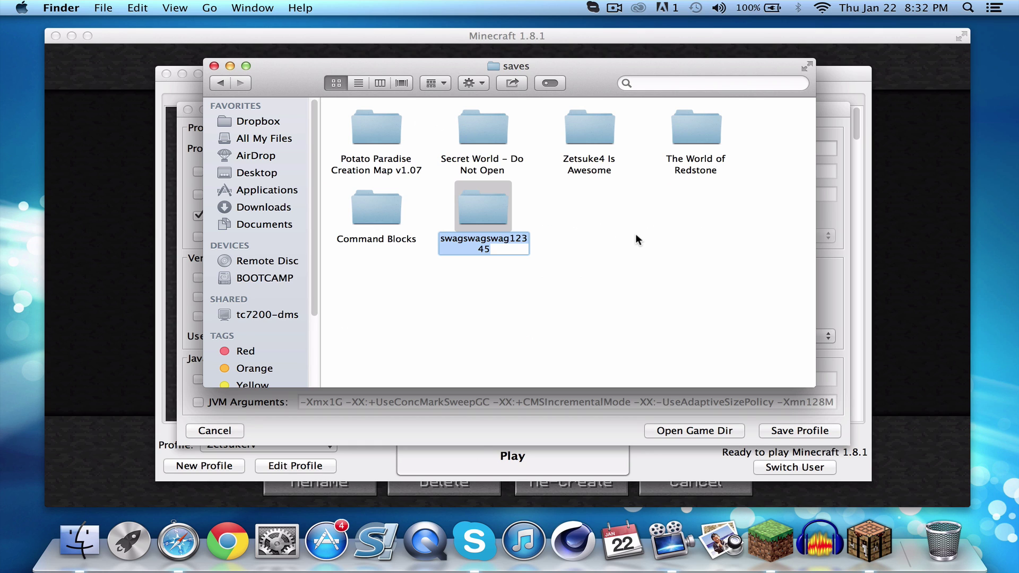
type("Yol")
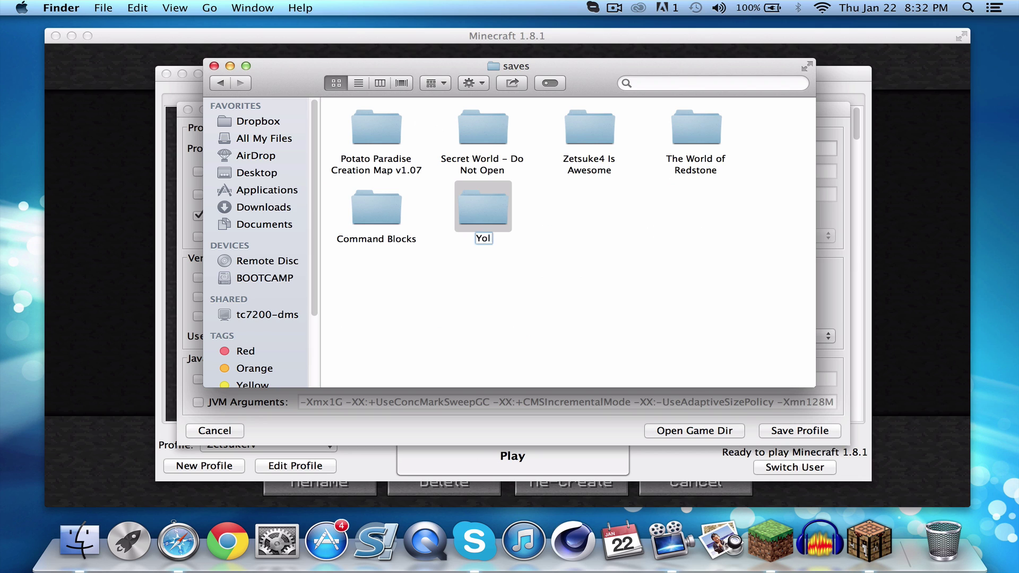
type("o Swag Yolo Swag")
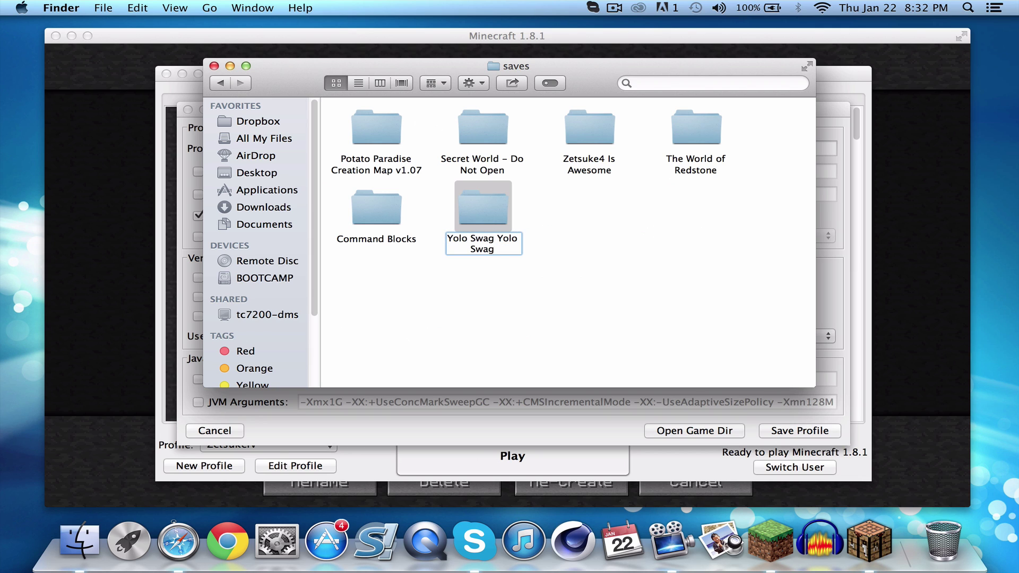
key("Return")
left_click(601, 277)
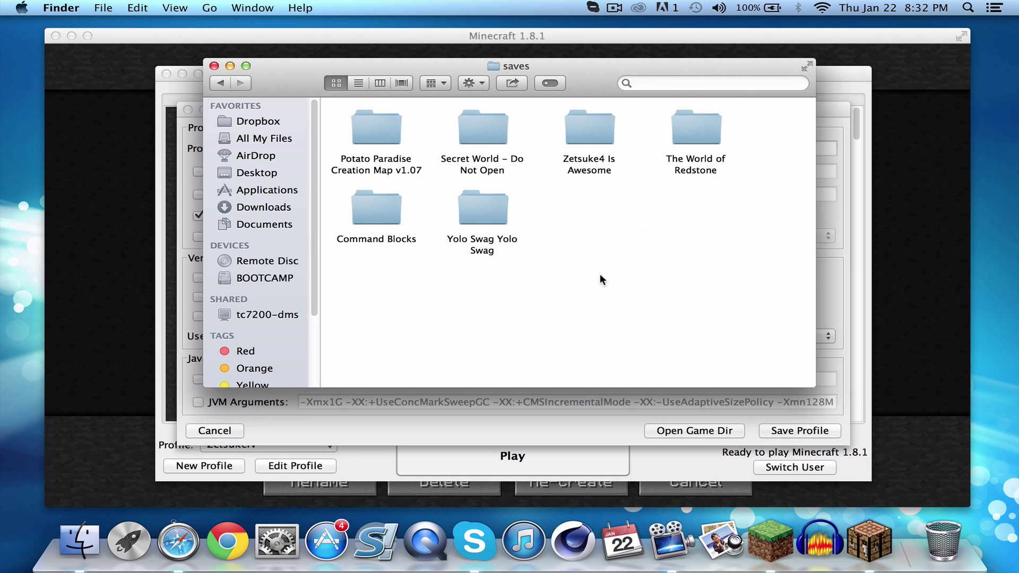
left_click(912, 361)
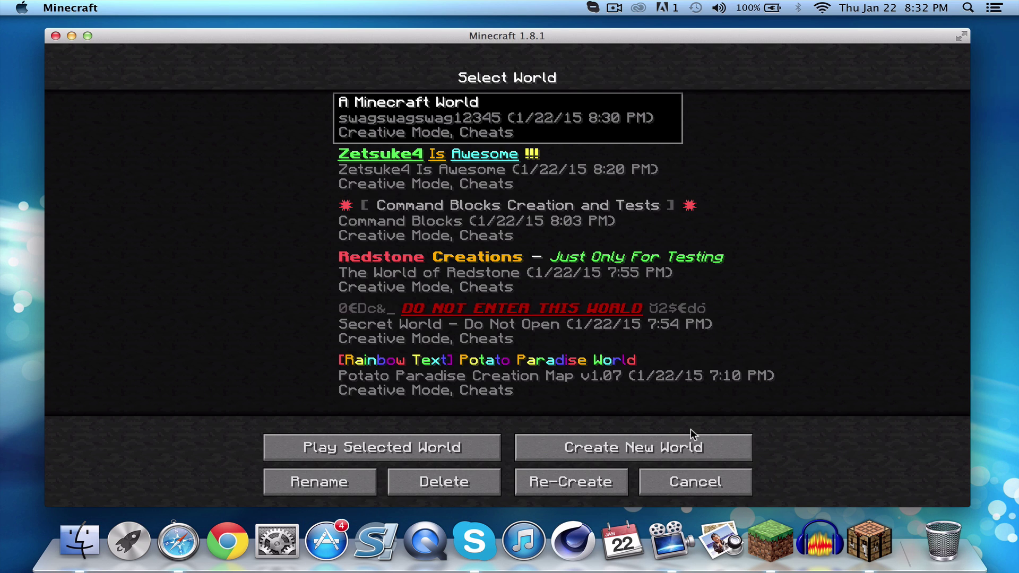
- Reopen the Singleplayer list and select A Minecraft World
left_click(716, 475)
left_click(493, 253)
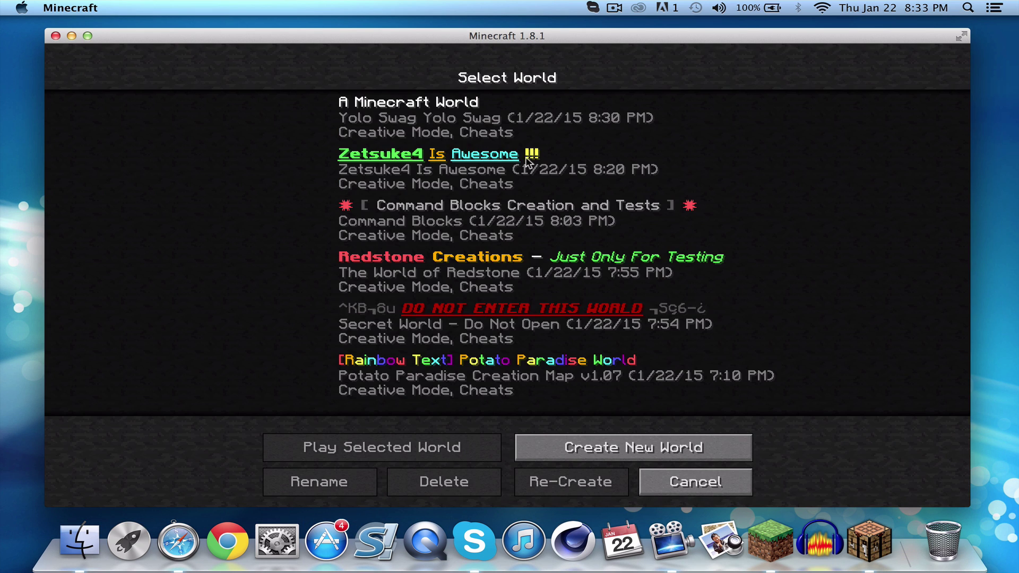
left_click(361, 122)
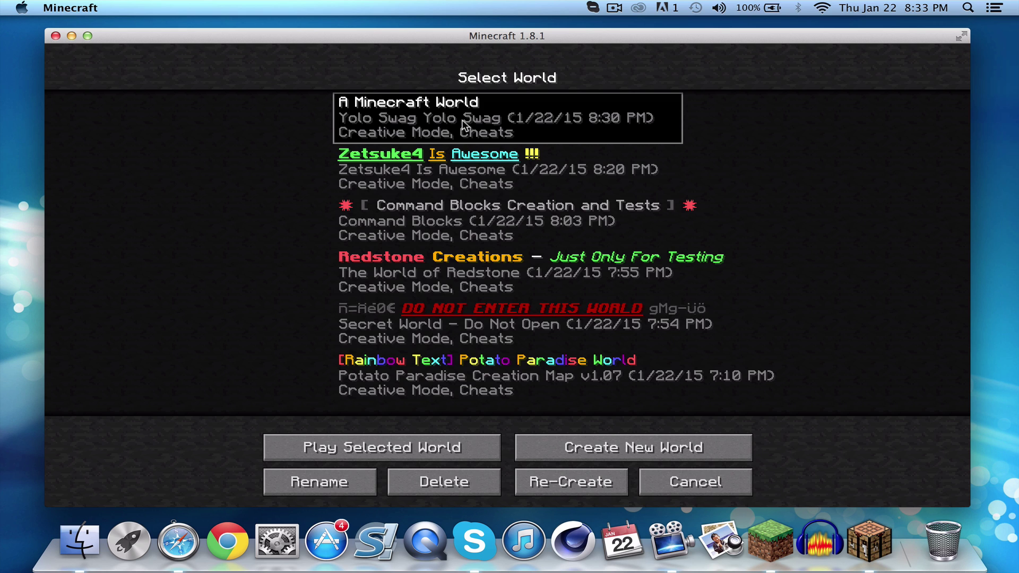
- Switch to the browser and bring up the NBTExplorer forum page
left_click(181, 534)
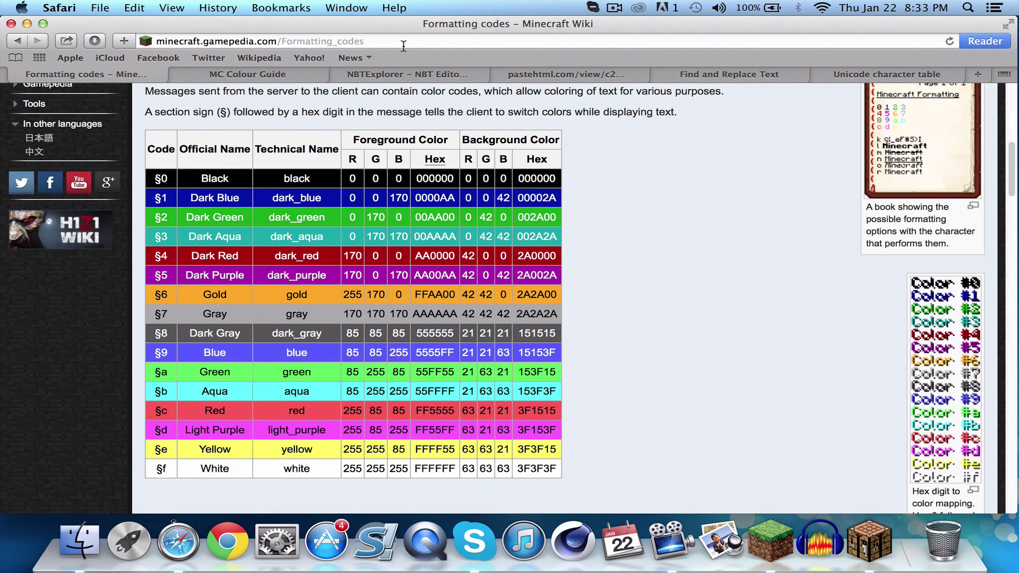
left_click(423, 74)
scroll(339, 172, "down", 7)
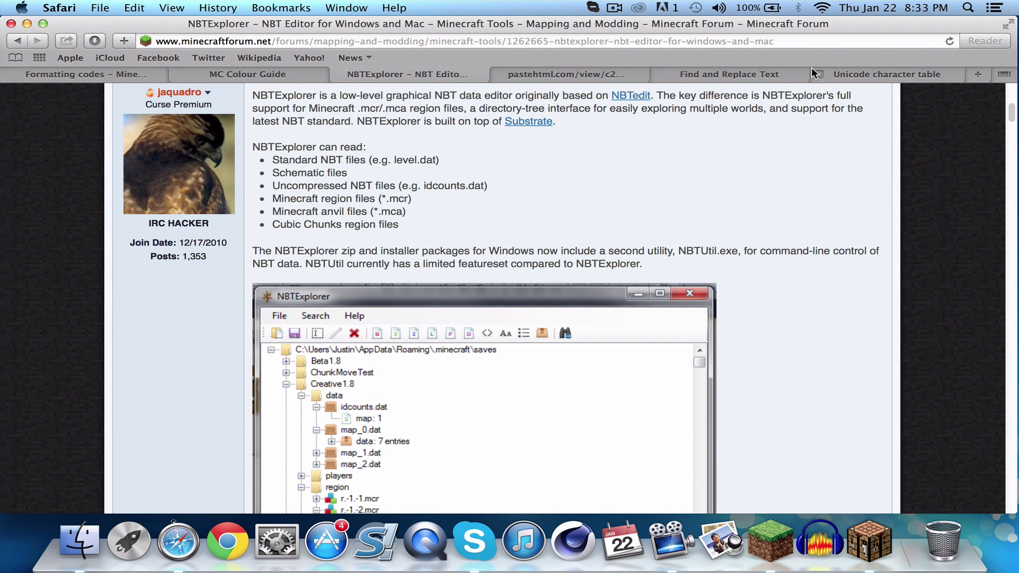
- Scroll through the NBTExplorer forum post down to the Download: Mac link
scroll(560, 166, "up", 3)
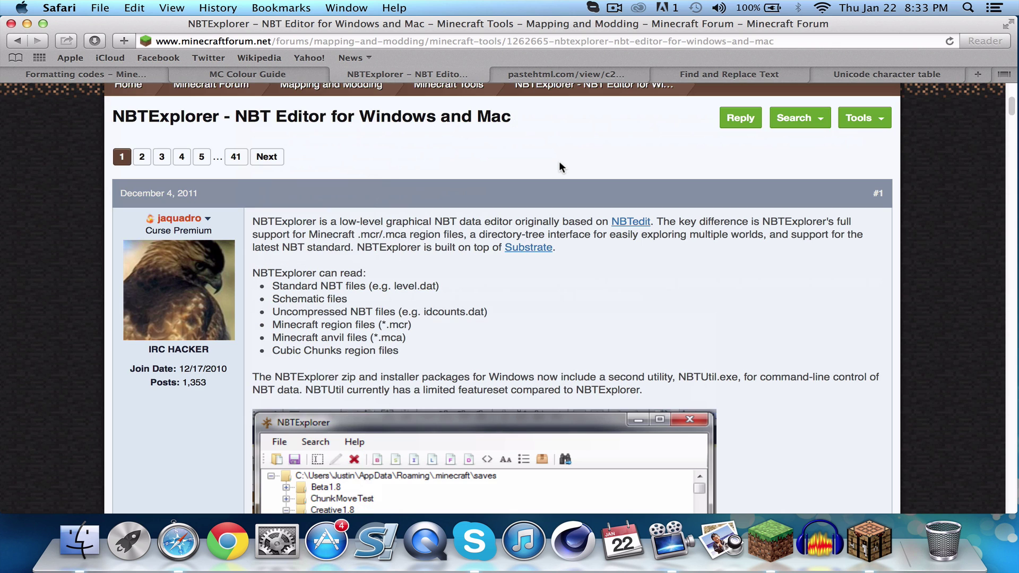
scroll(559, 163, "down", 12)
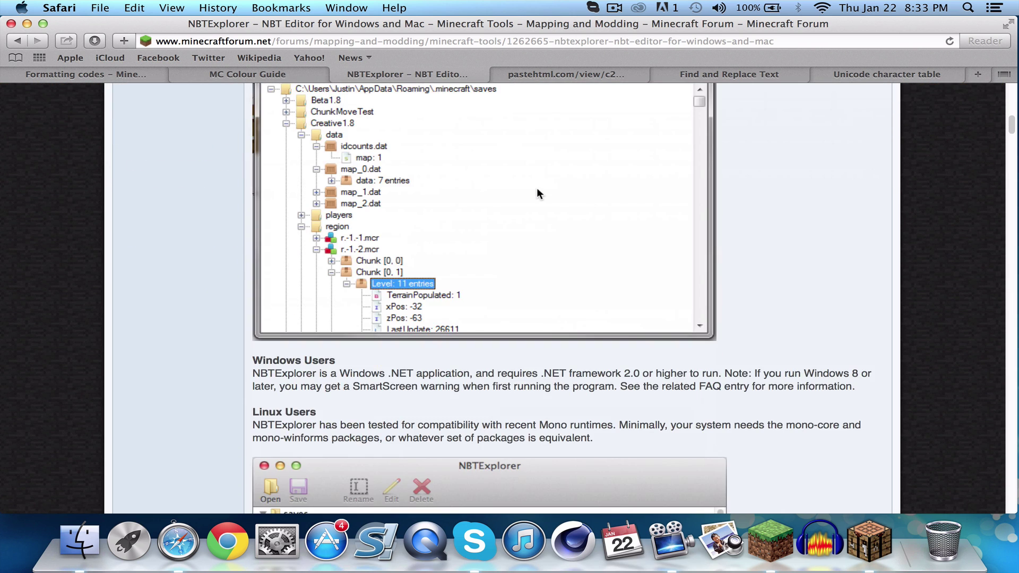
scroll(537, 190, "down", 6)
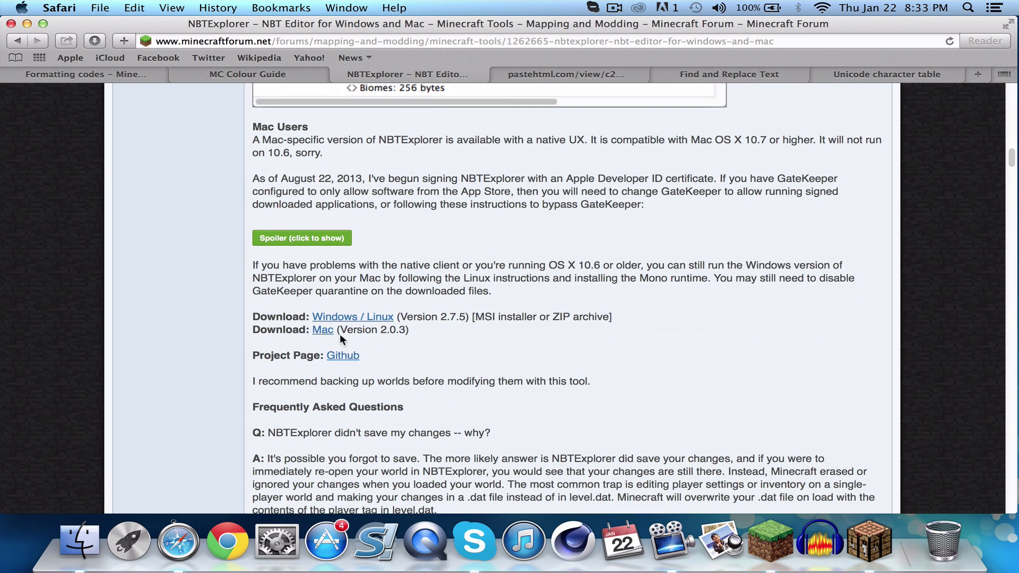
scroll(324, 333, "down", 1)
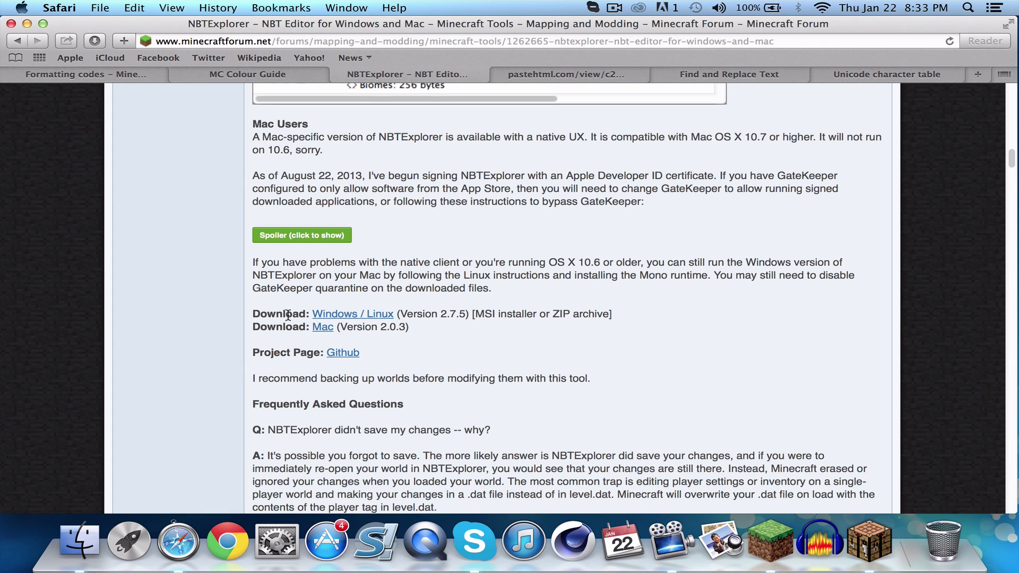
scroll(471, 317, "down", 2)
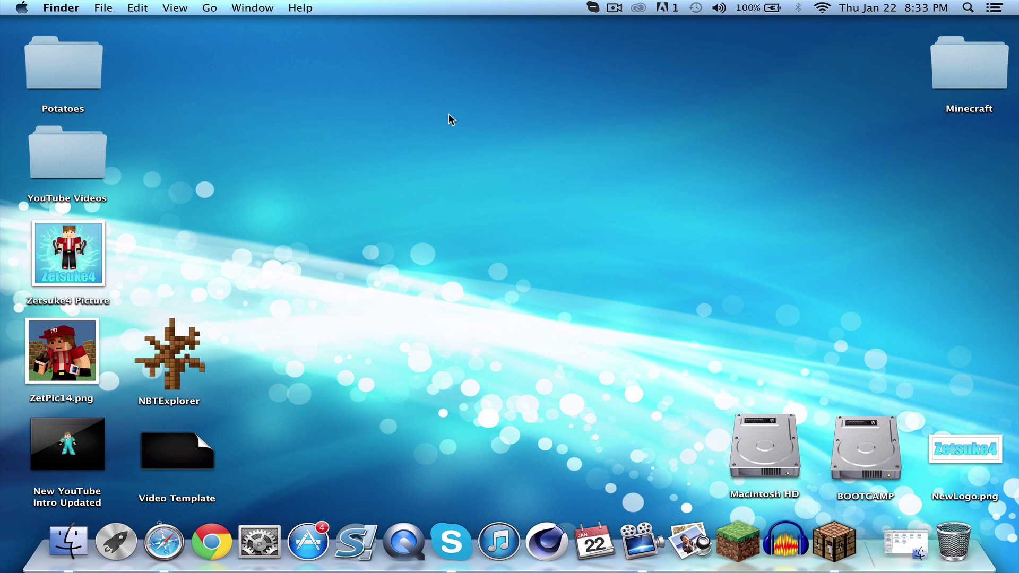
- Launch NBTExplorer from the desktop and position its window
double_click(193, 332)
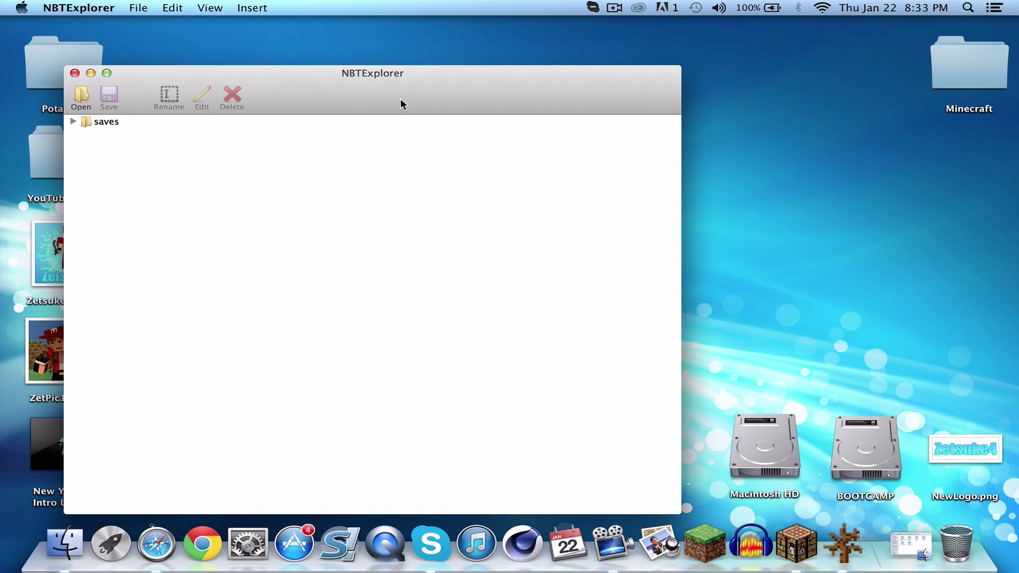
left_click_drag(401, 97, 513, 79)
left_click(803, 551)
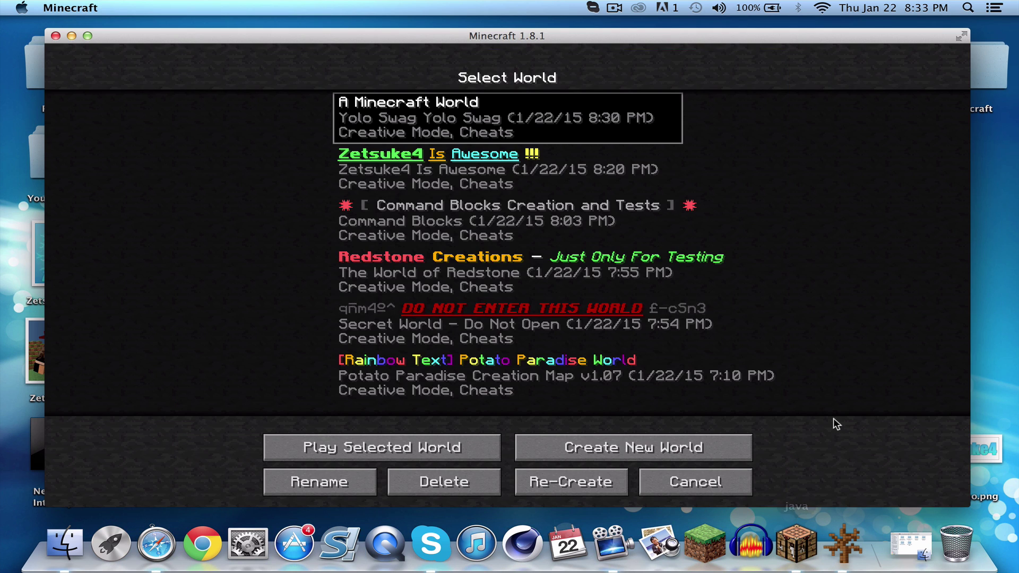
left_click(845, 544)
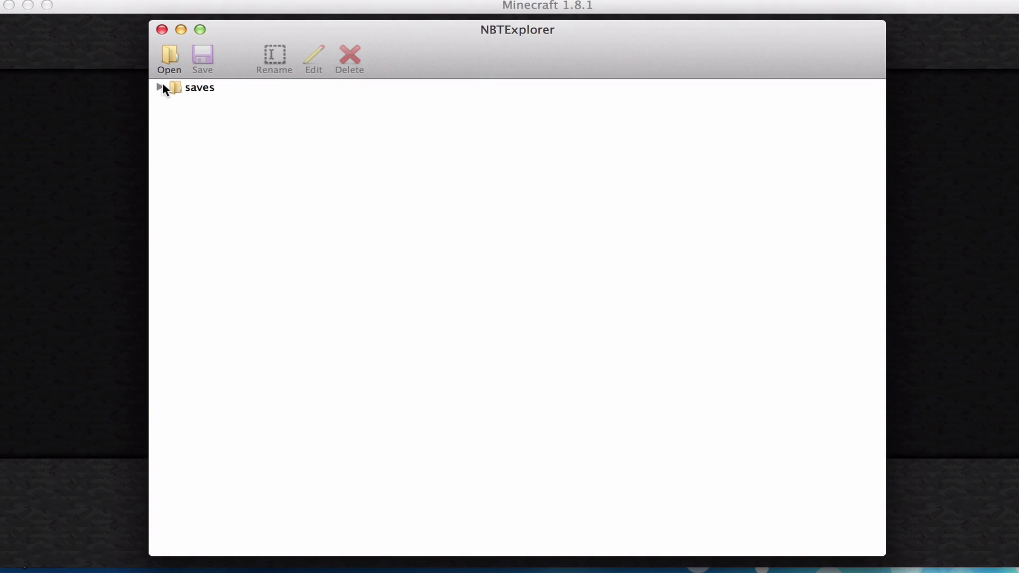
- Expand saves > Yolo Swag Yolo Swag > level.dat > Data and select the LevelName tag
left_click(169, 95)
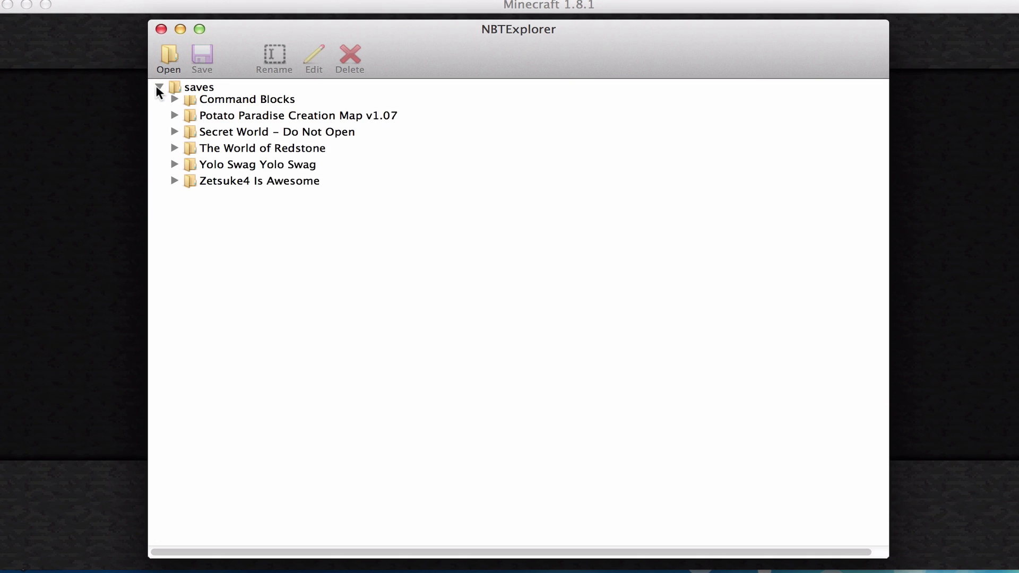
left_click(174, 168)
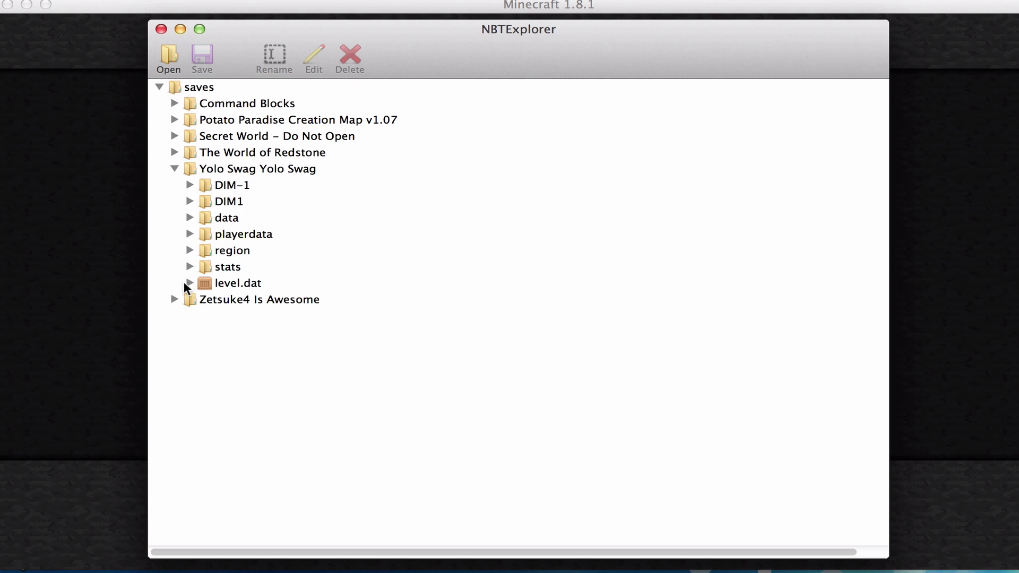
left_click(233, 284)
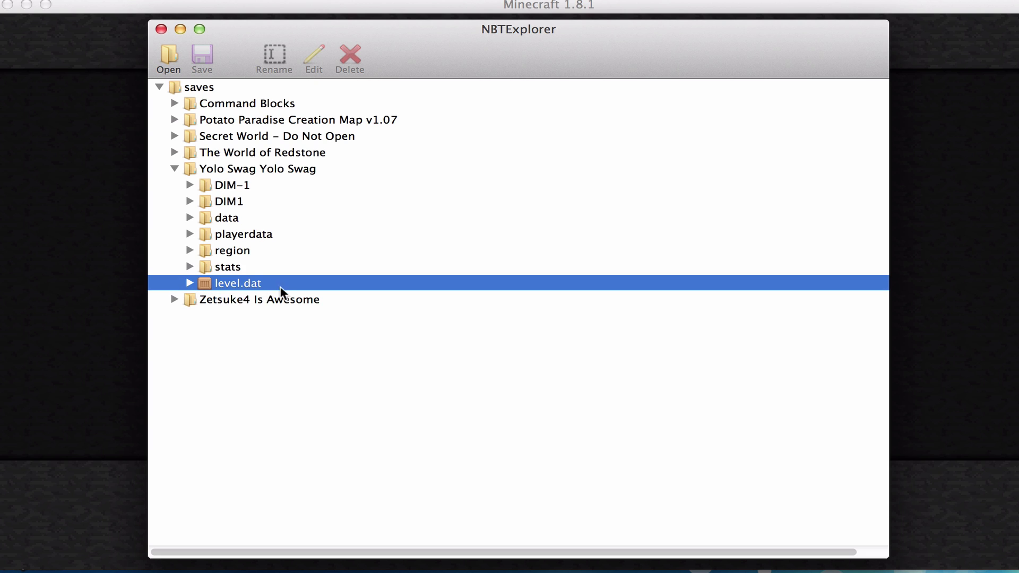
left_click(189, 283)
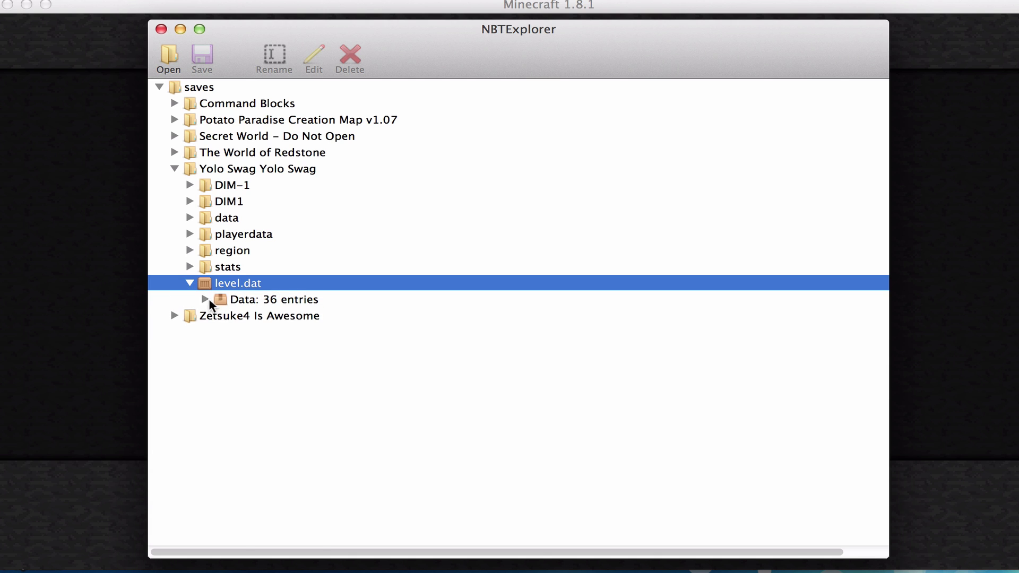
left_click(205, 299)
scroll(250, 319, "down", 5)
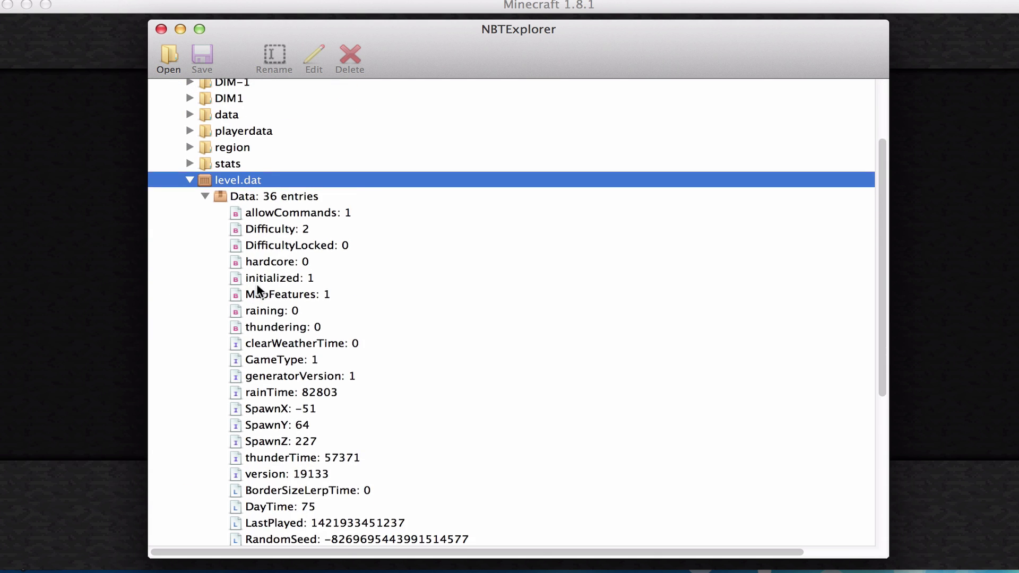
scroll(258, 291, "down", 3)
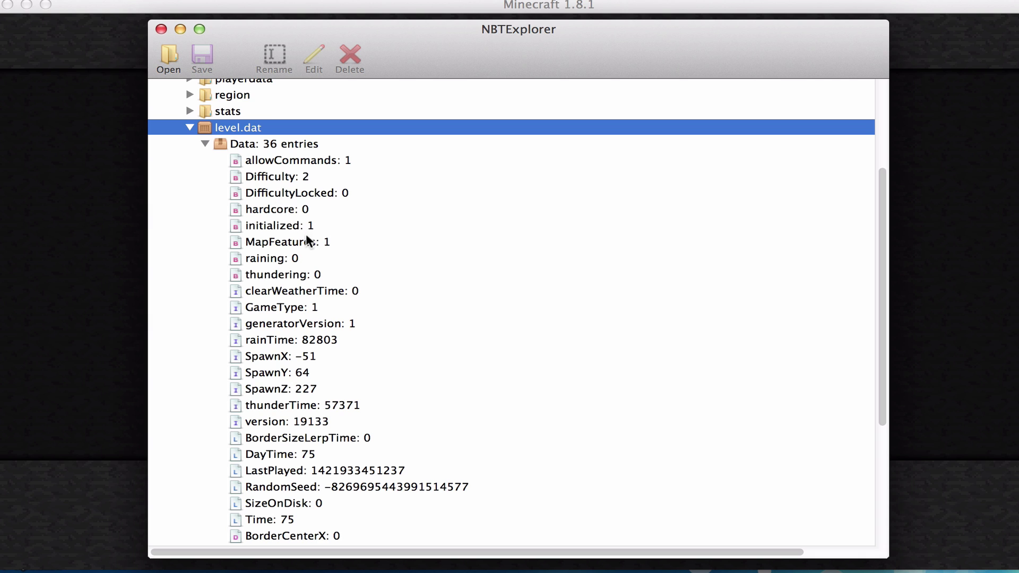
scroll(324, 287, "down", 6)
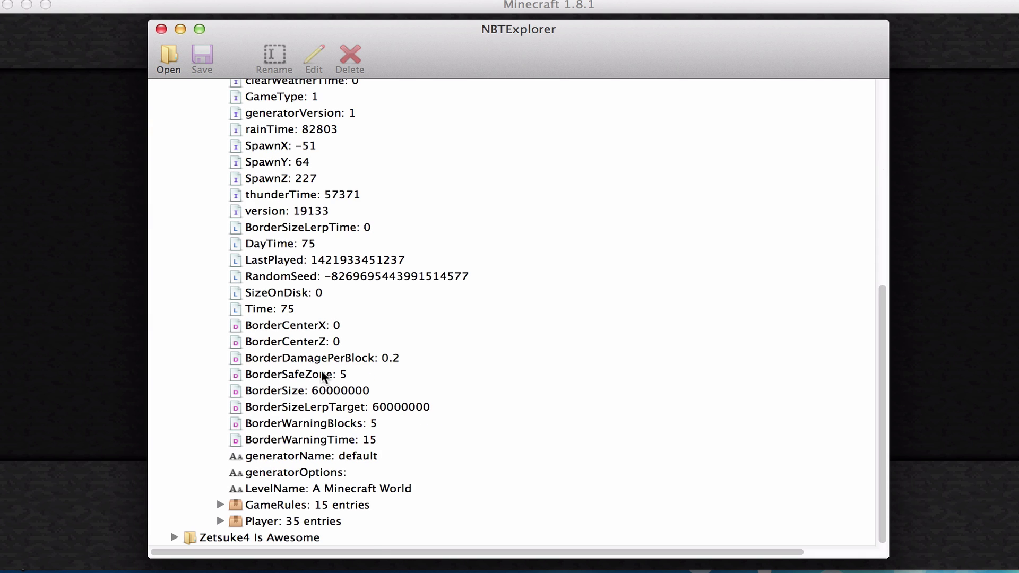
left_click(301, 490)
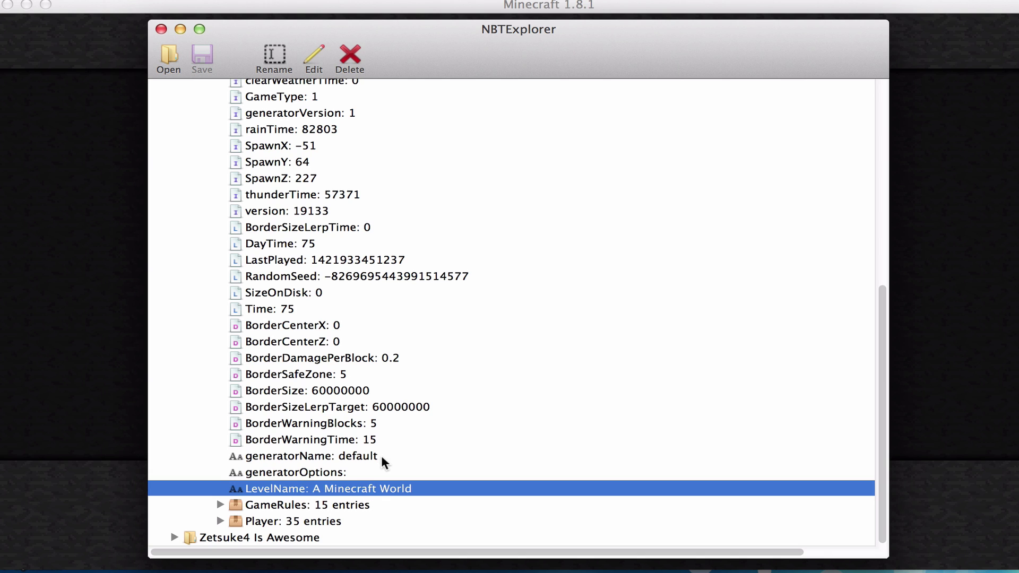
- Open LevelName in Edit String, check the formatting-code pages, and select 'A Minecraft World'
left_click(315, 64)
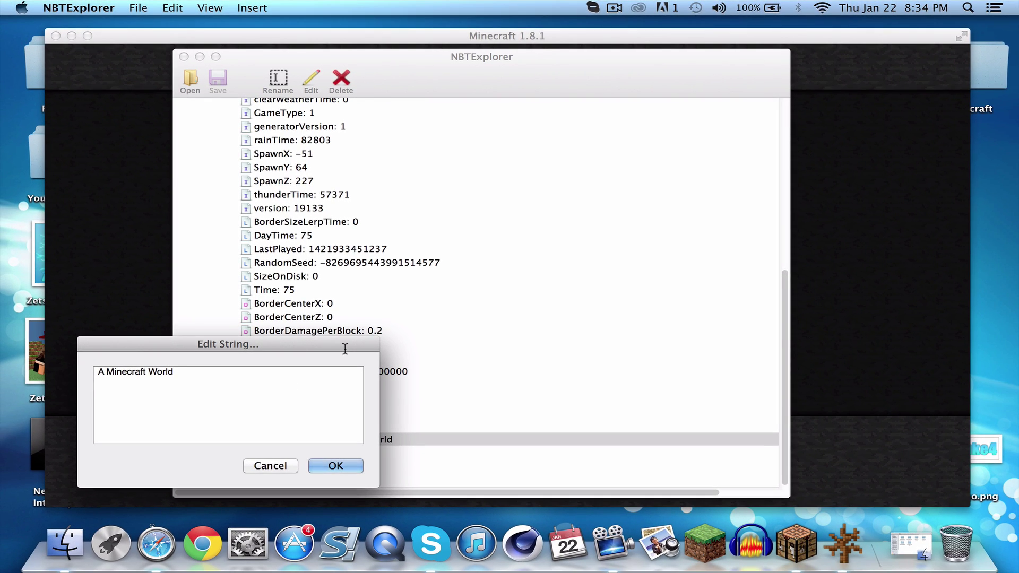
left_click(173, 566)
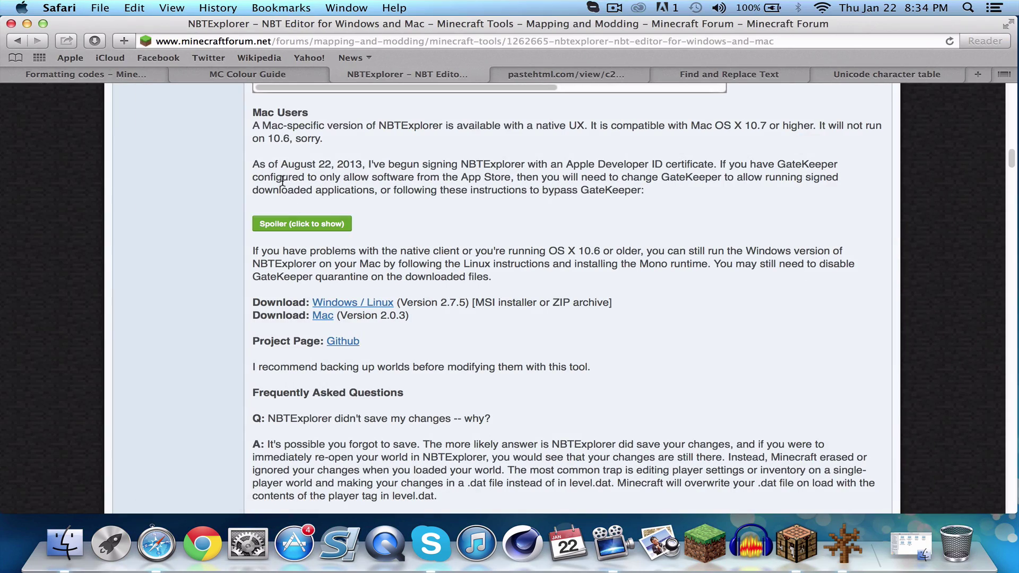
scroll(326, 206, "down", 2)
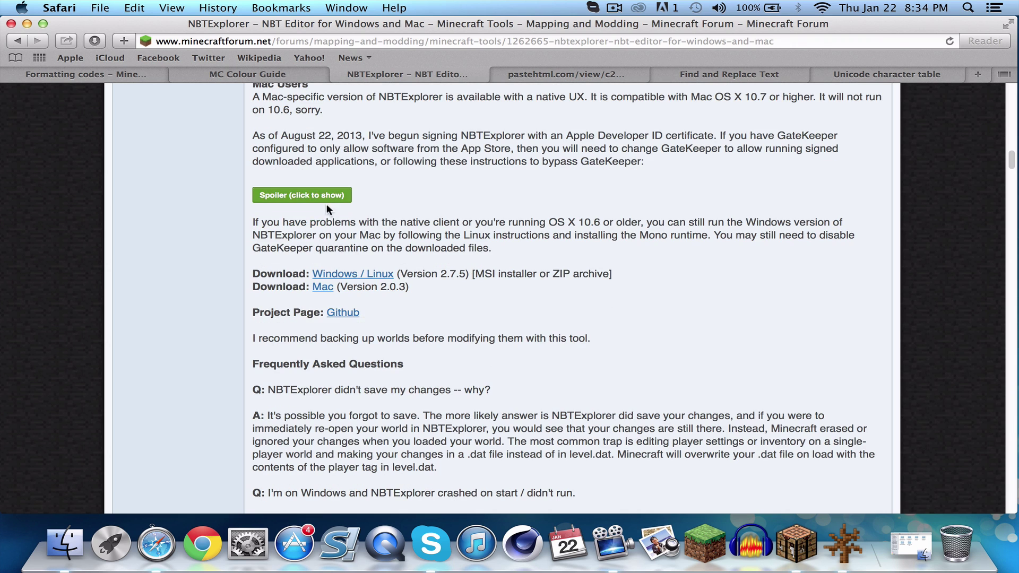
left_click(133, 77)
left_click(249, 73)
left_click(138, 73)
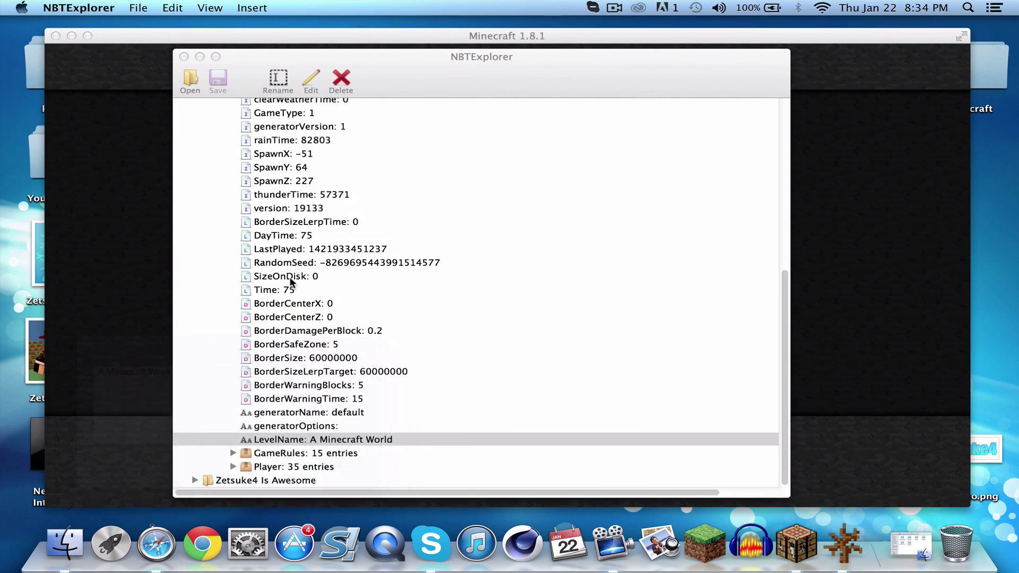
triple_click(99, 375)
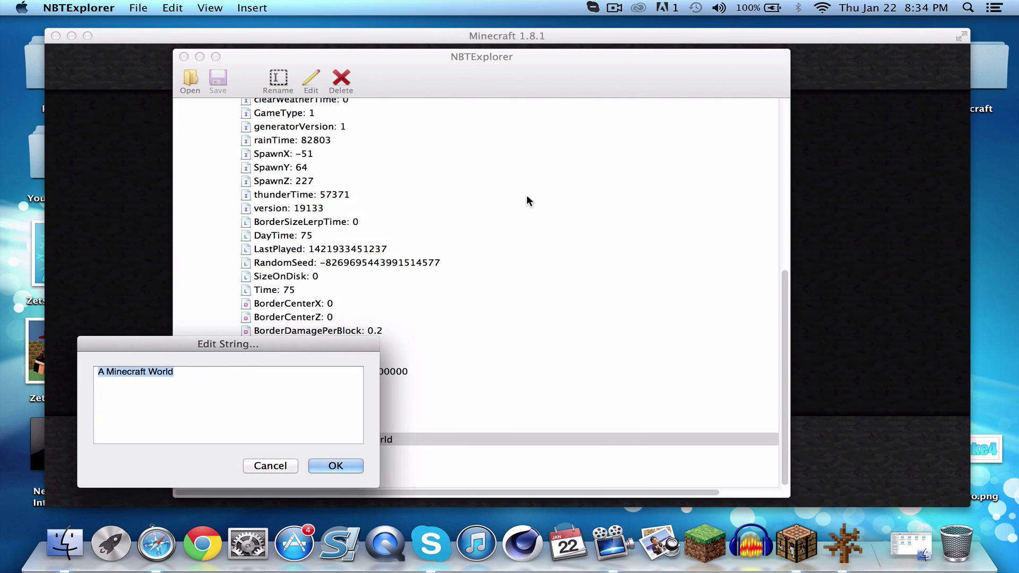
- Replace the world name with '§6A Minecraft World', confirm it, and save level.dat
key("BackSpace")
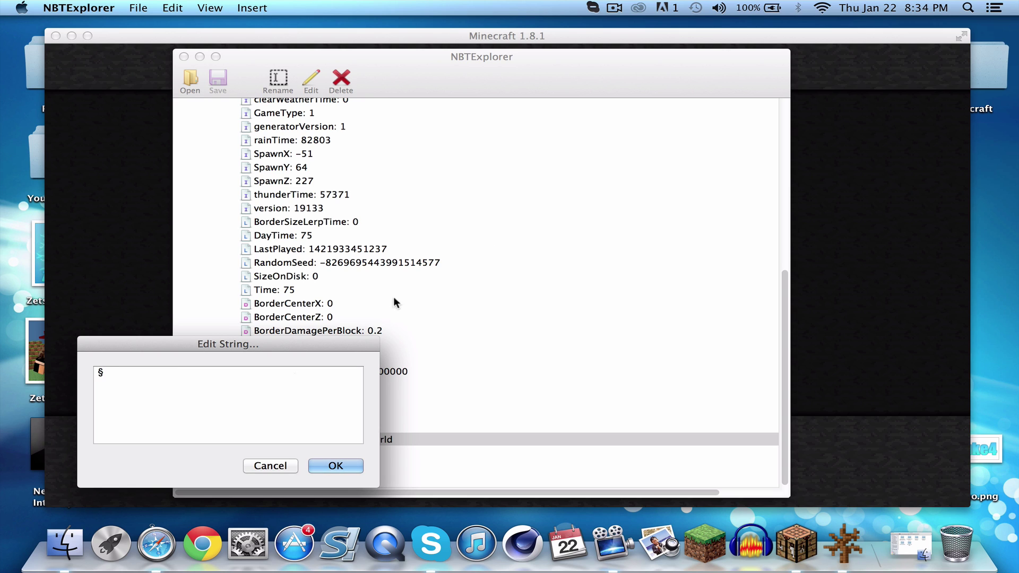
key("super+a")
left_click(132, 372)
type("6A Minecraft World")
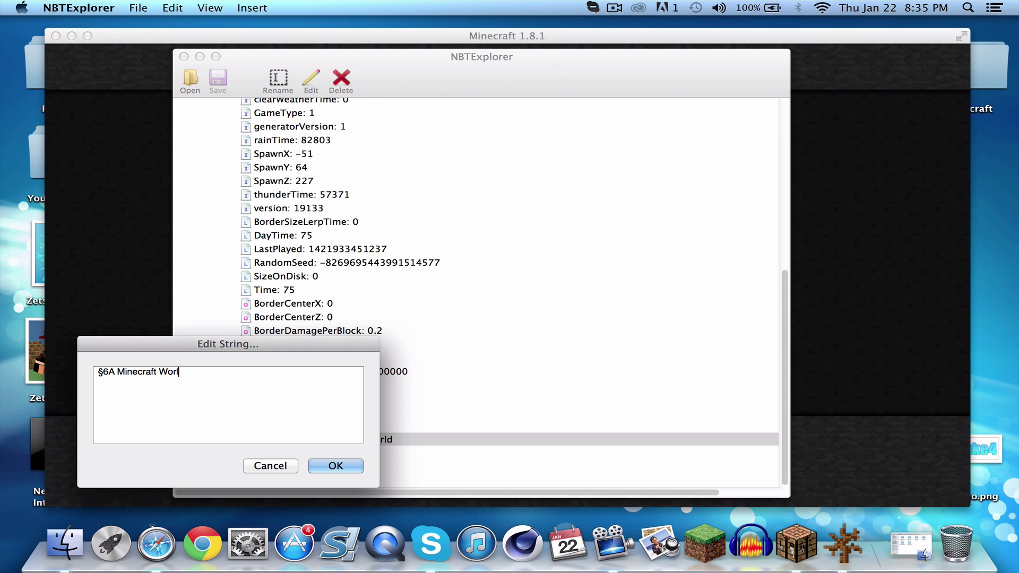
left_click(334, 466)
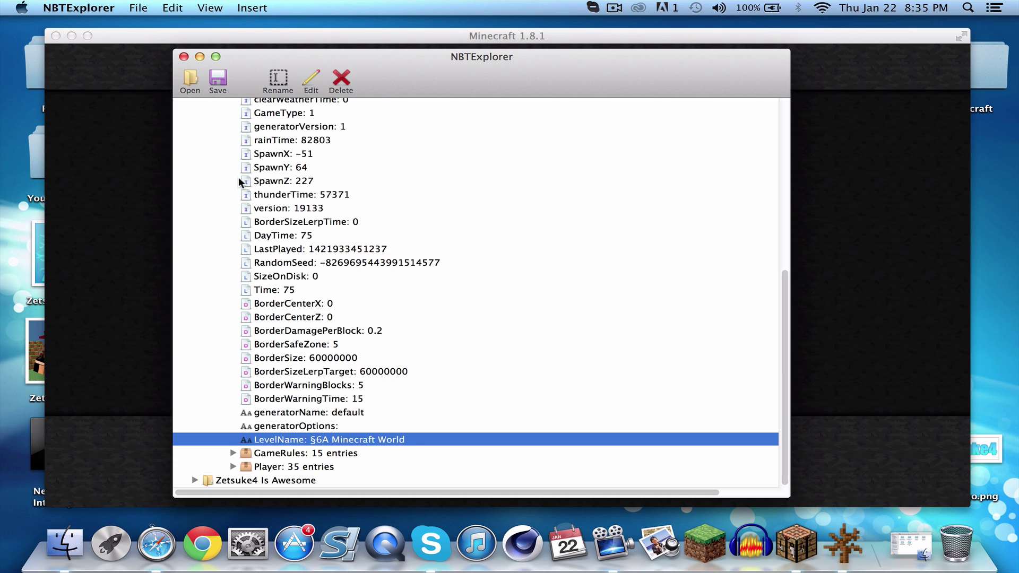
left_click(218, 80)
- Reload the Singleplayer list and select A Minecraft World, now shown in gold
left_click(896, 203)
left_click(685, 483)
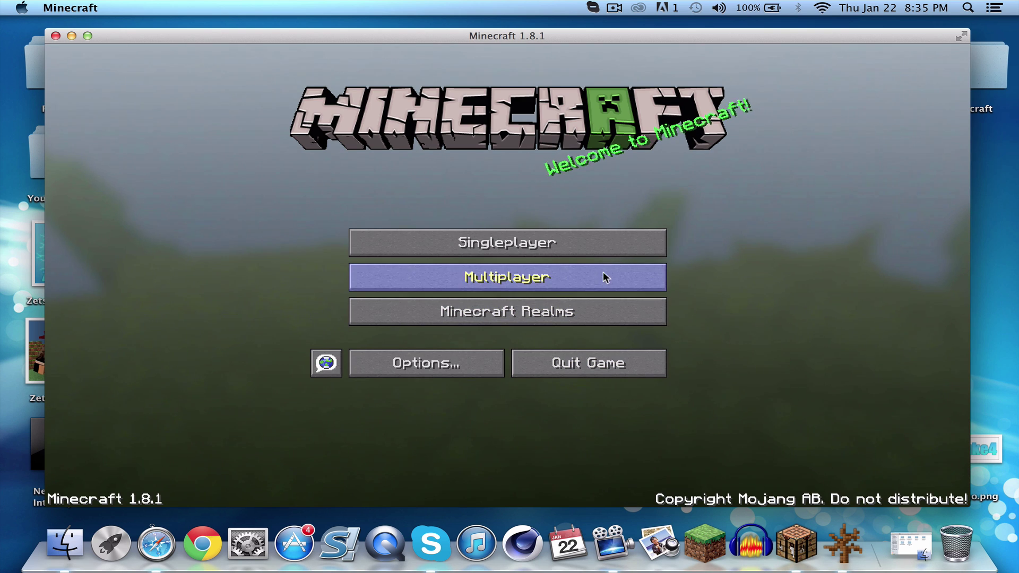
left_click(606, 243)
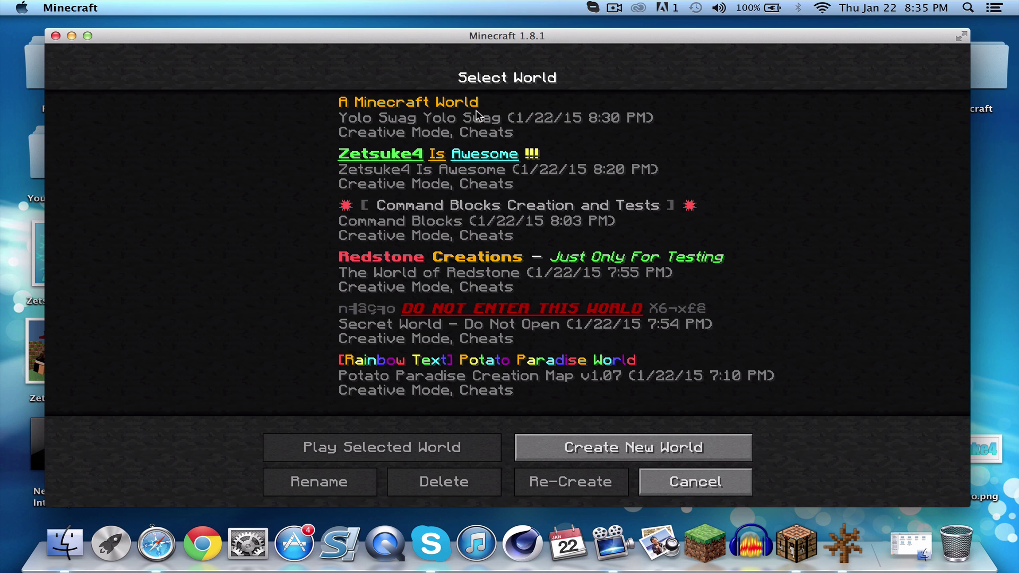
left_click(387, 116)
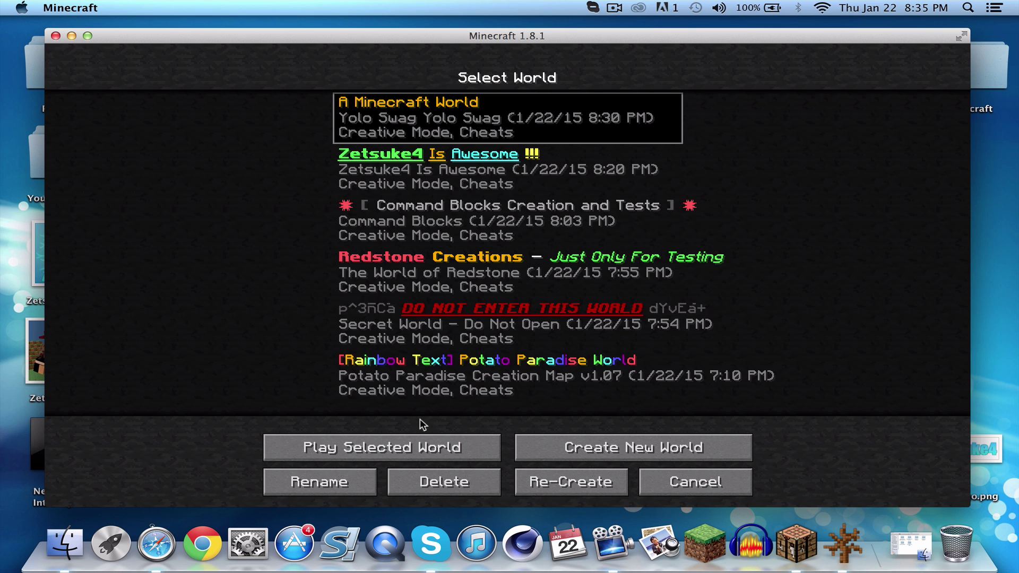
left_click(156, 544)
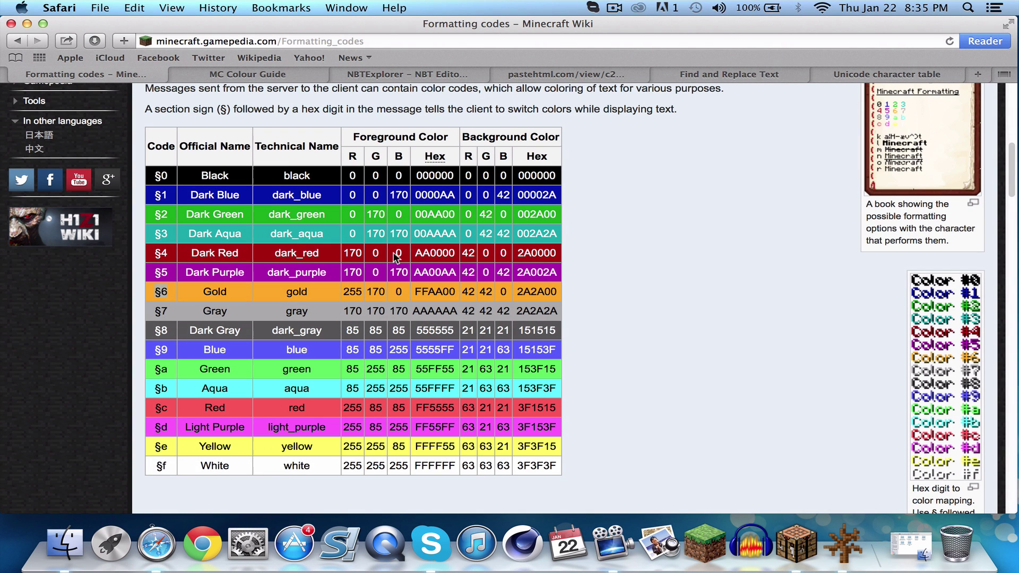
- Browse the Unicode character table, previewing the snowman and snowflake symbols
left_click(856, 70)
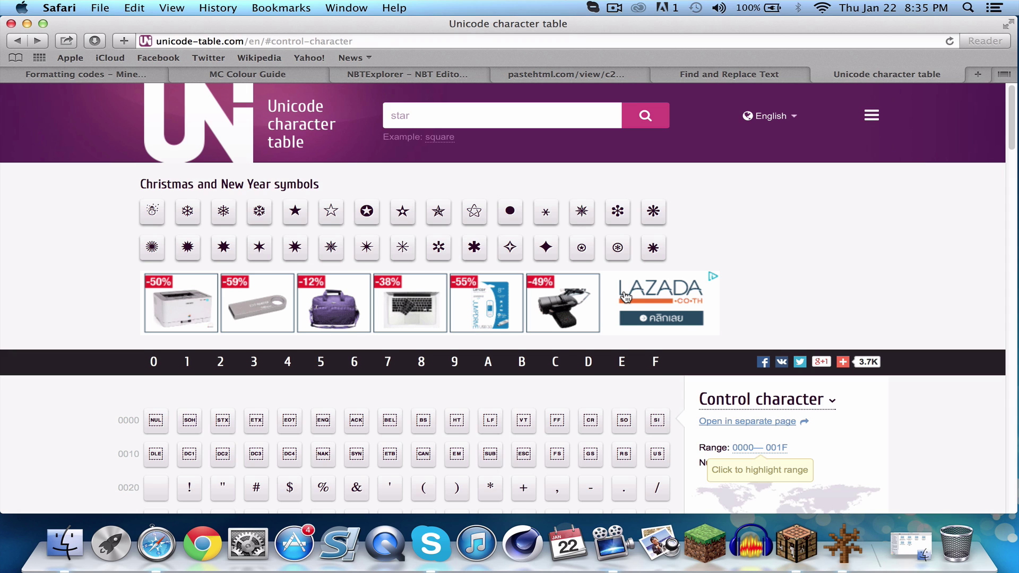
scroll(626, 297, "down", 1)
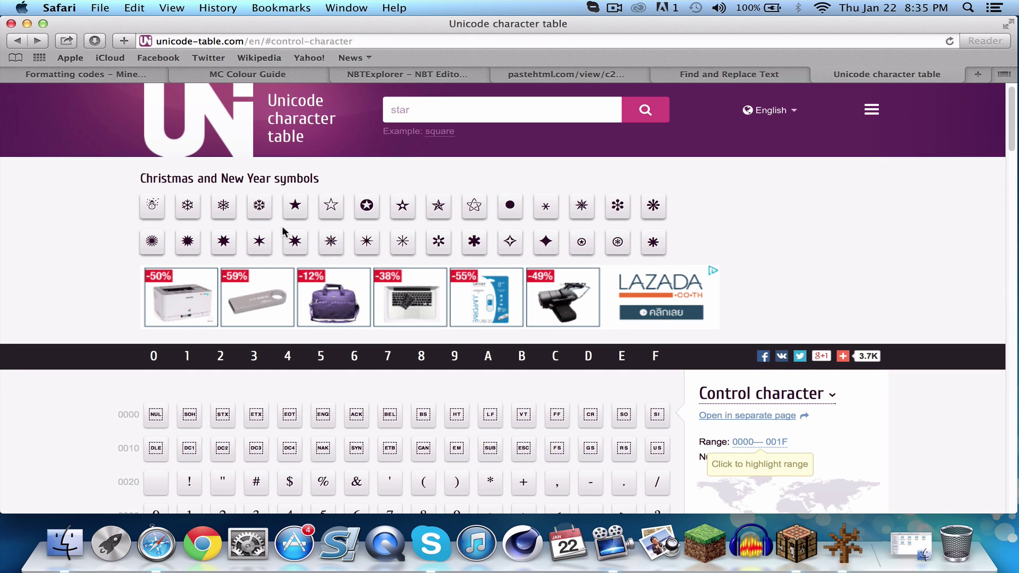
scroll(268, 234, "down", 3)
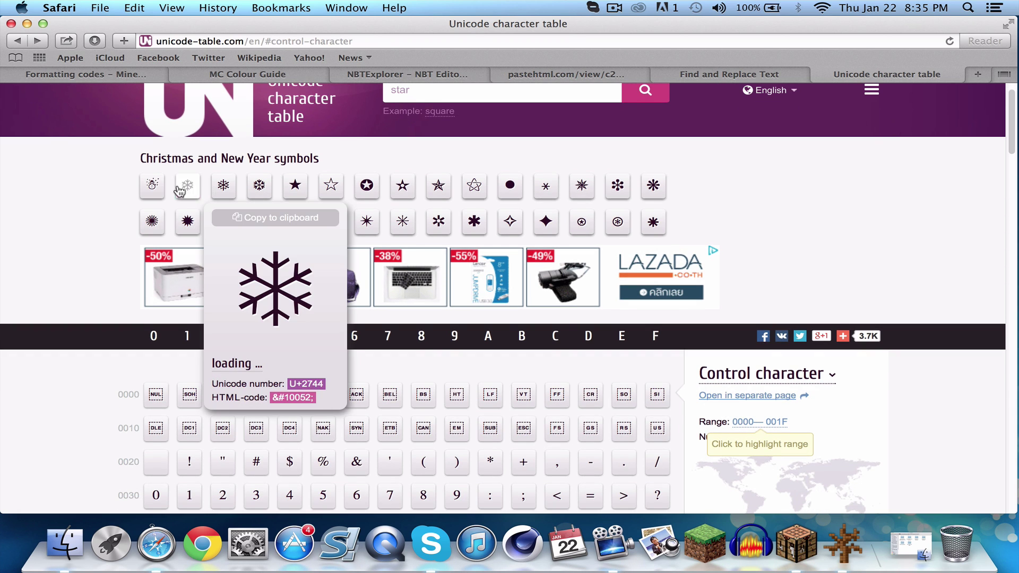
left_click(152, 185)
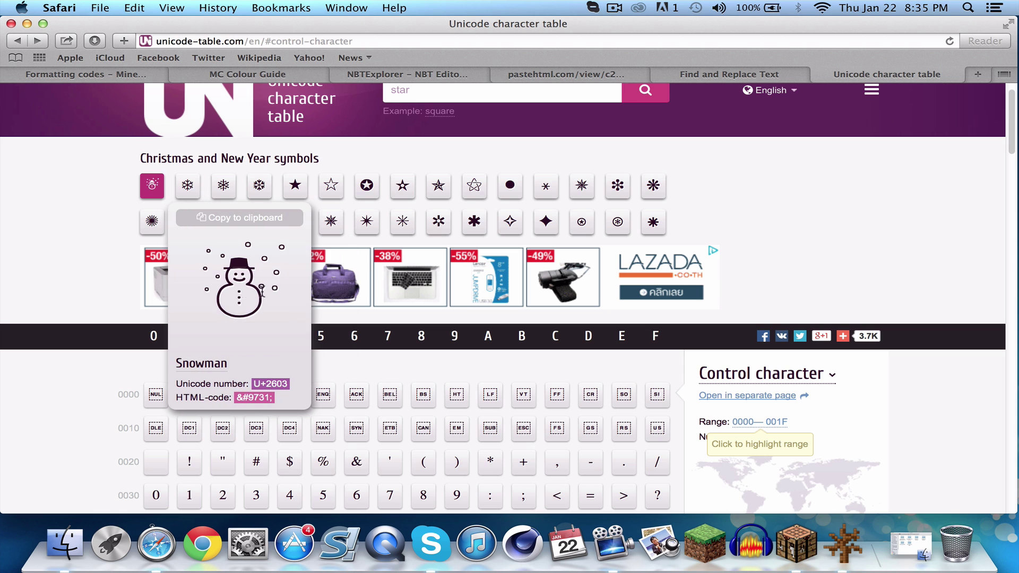
left_click(188, 185)
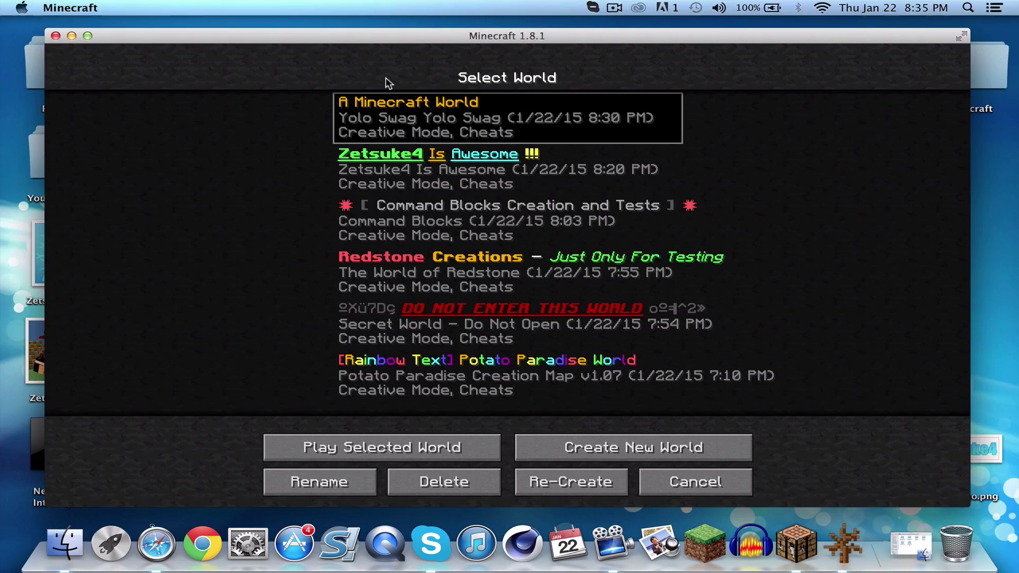
left_click(157, 544)
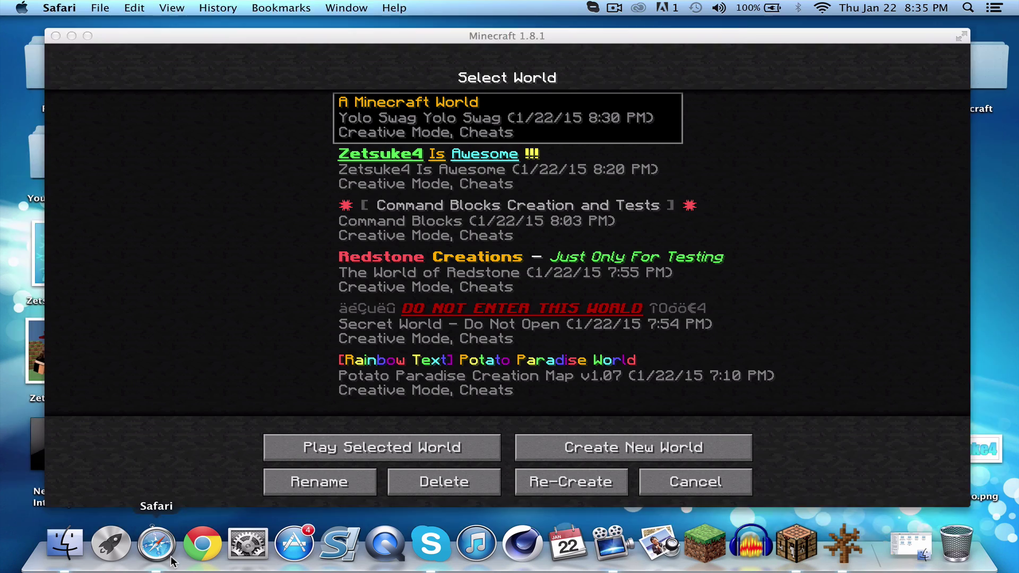
scroll(501, 269, "down", 20)
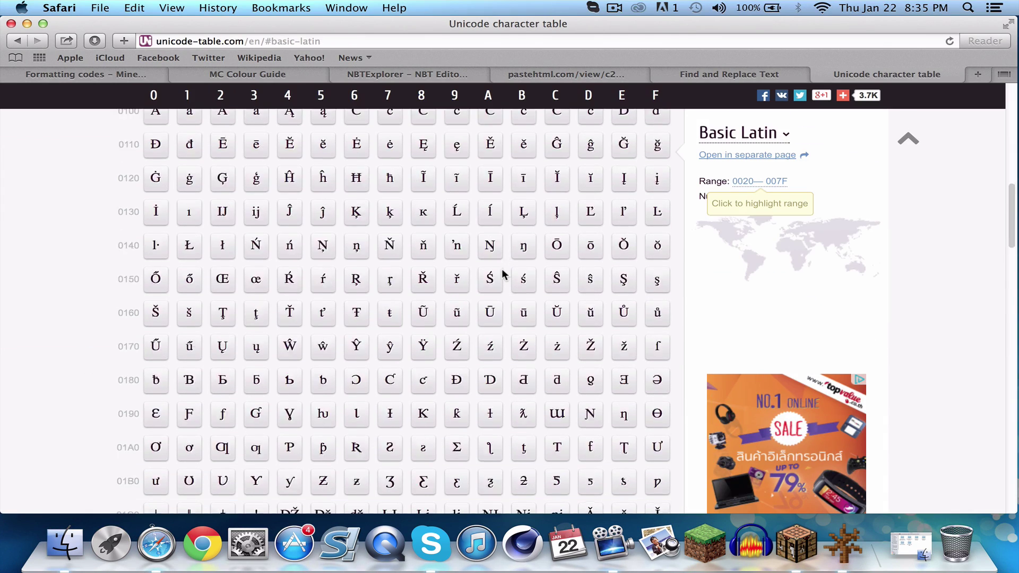
scroll(502, 274, "up", 20)
- Search the table for 'star' and copy the Star of David glyph ✡
left_click(645, 116)
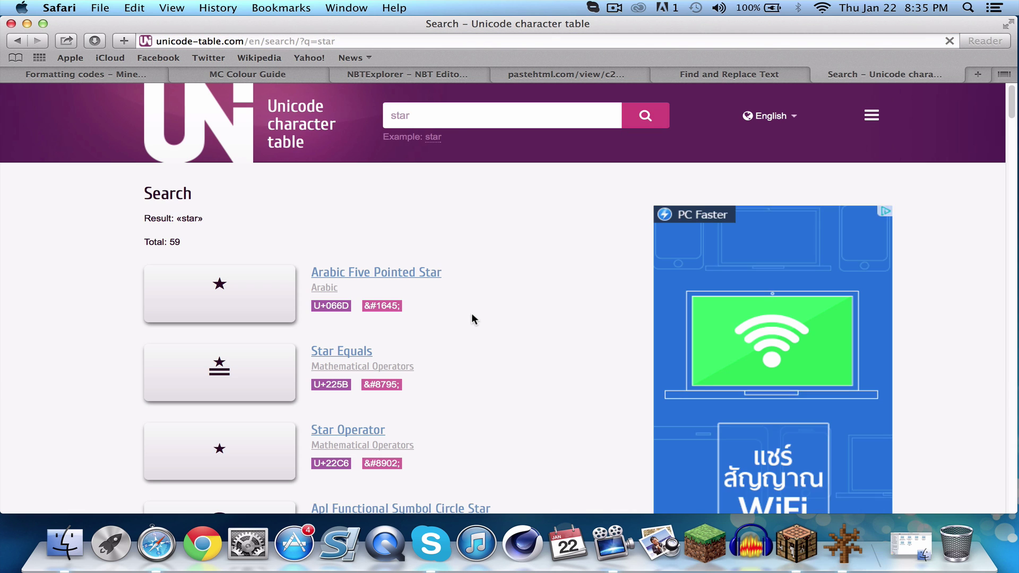
scroll(472, 313, "down", 6)
scroll(428, 320, "up", 6)
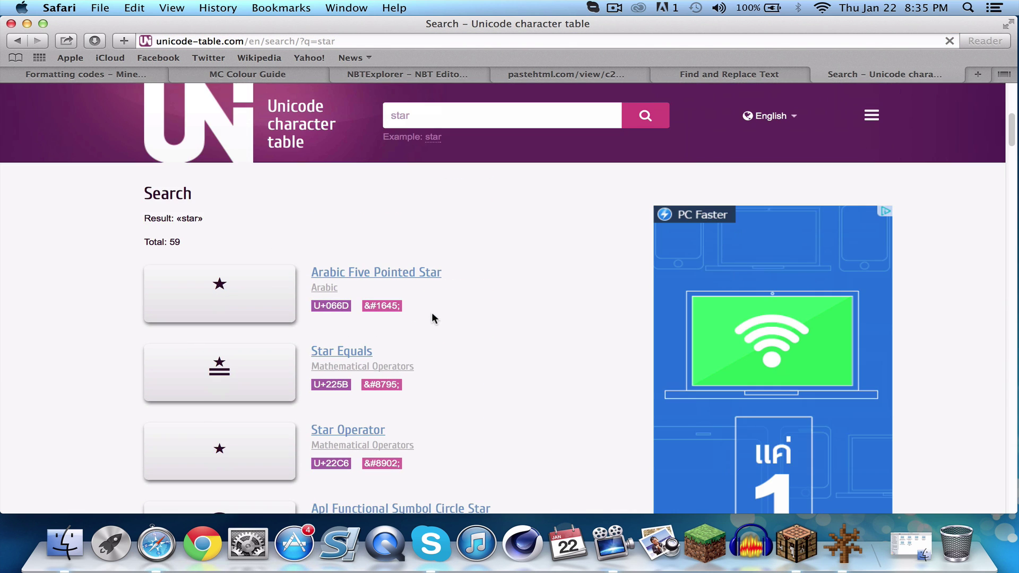
scroll(323, 281, "down", 13)
scroll(321, 279, "down", 2)
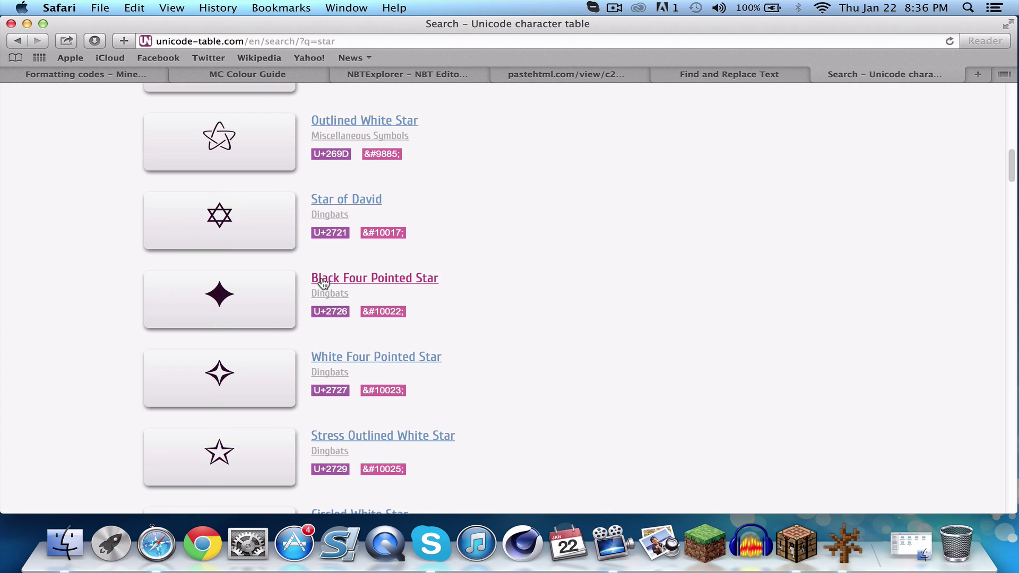
left_click_drag(212, 212, 226, 212)
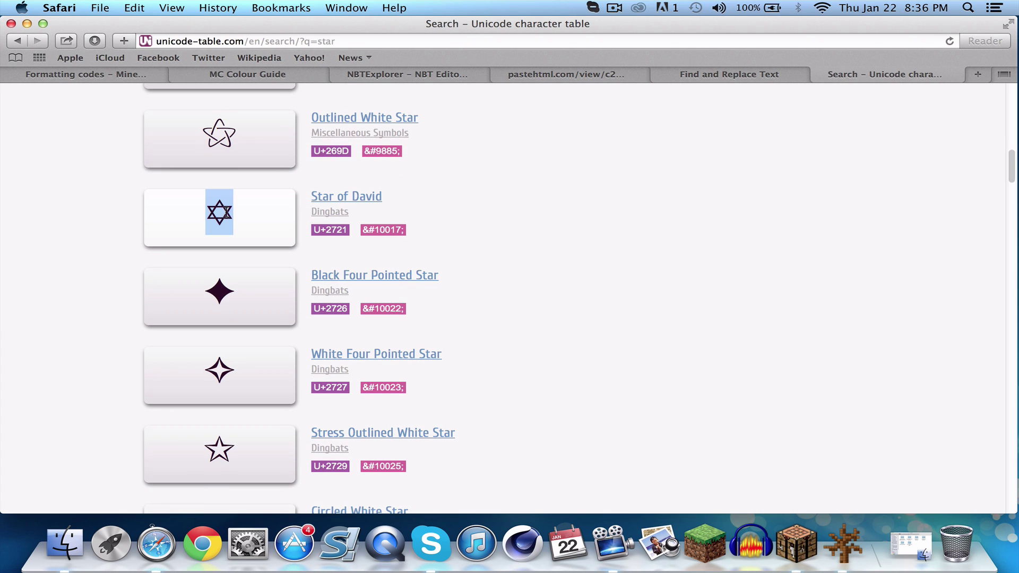
key("super+c")
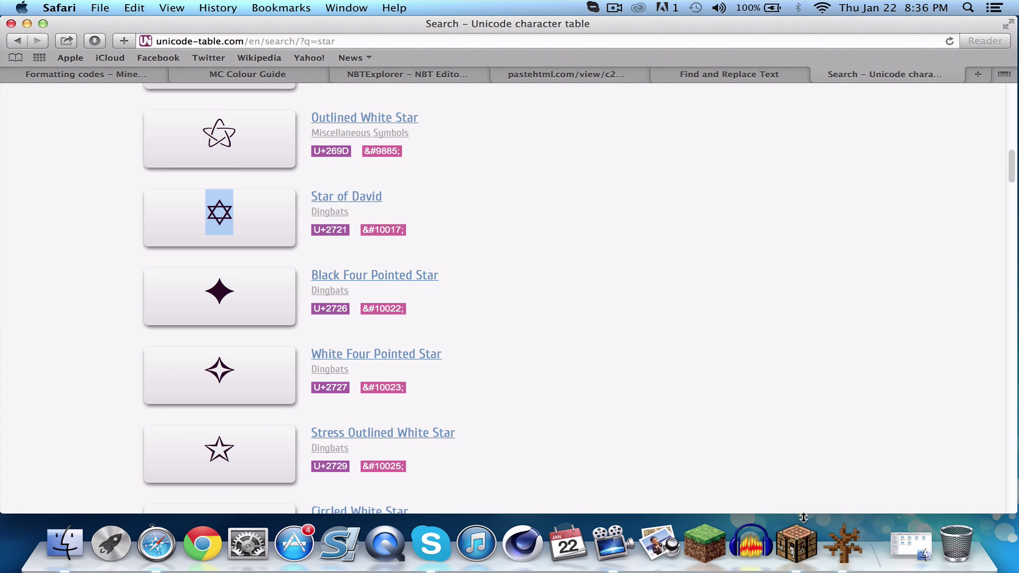
left_click(845, 543)
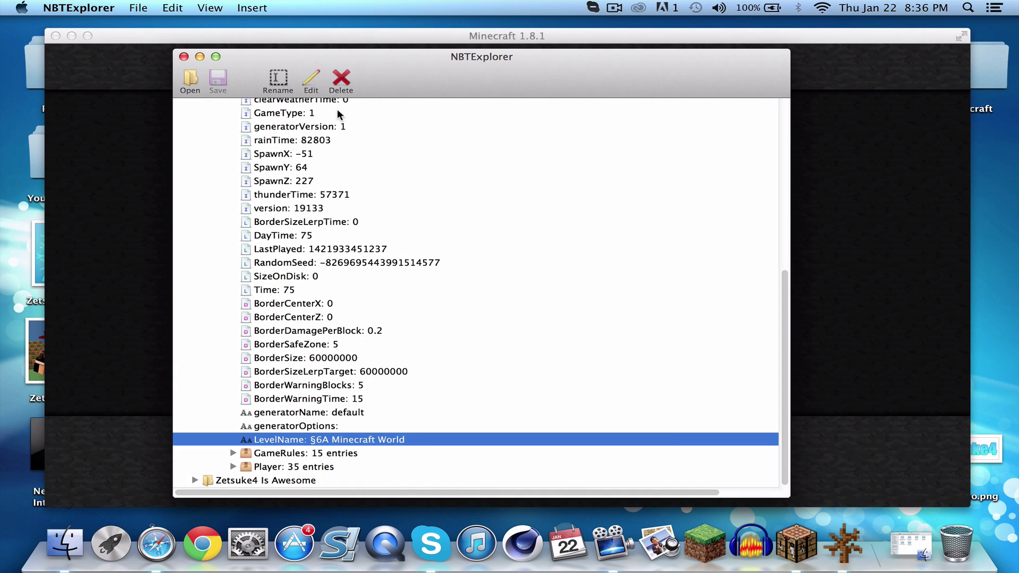
- Reopen LevelName and insert the star and the grey §7 code before the gold name
left_click(312, 84)
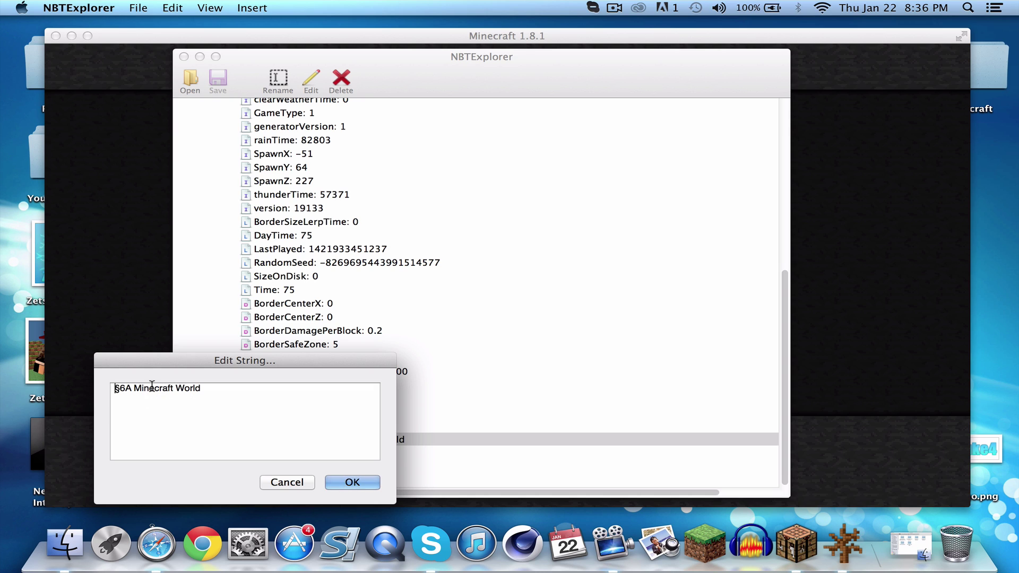
right_click(120, 391)
left_click(136, 396)
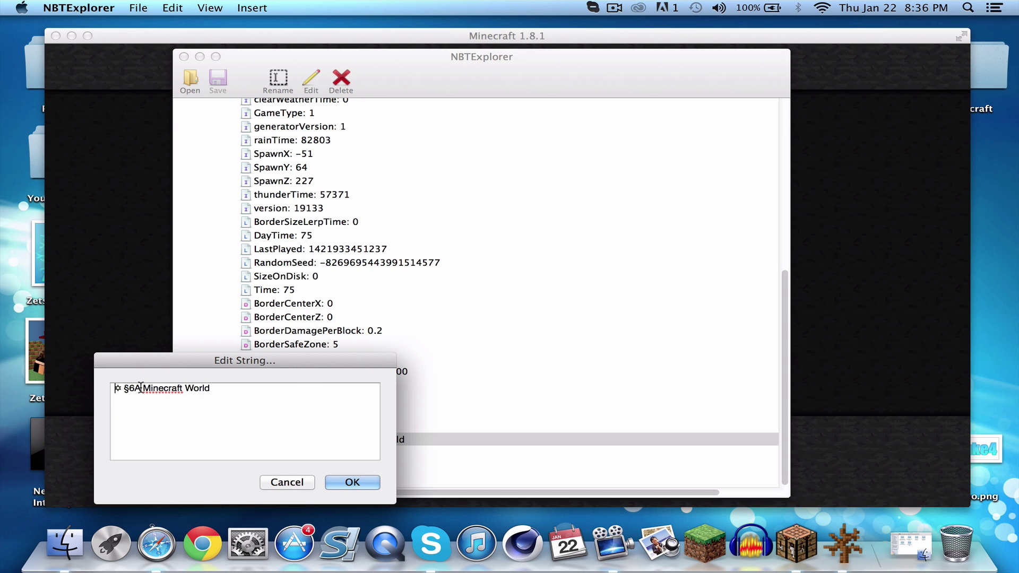
left_click(157, 543)
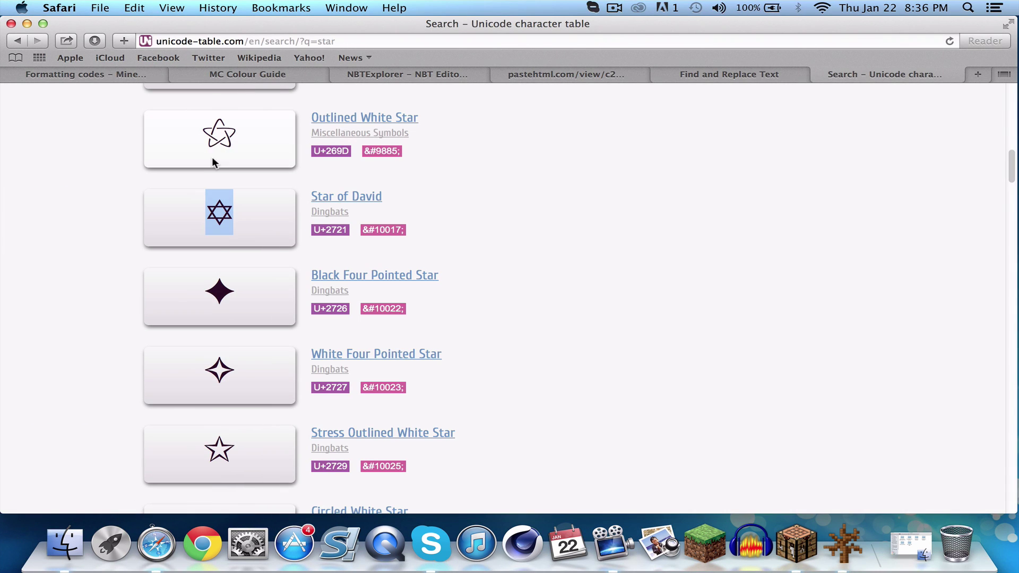
left_click(247, 73)
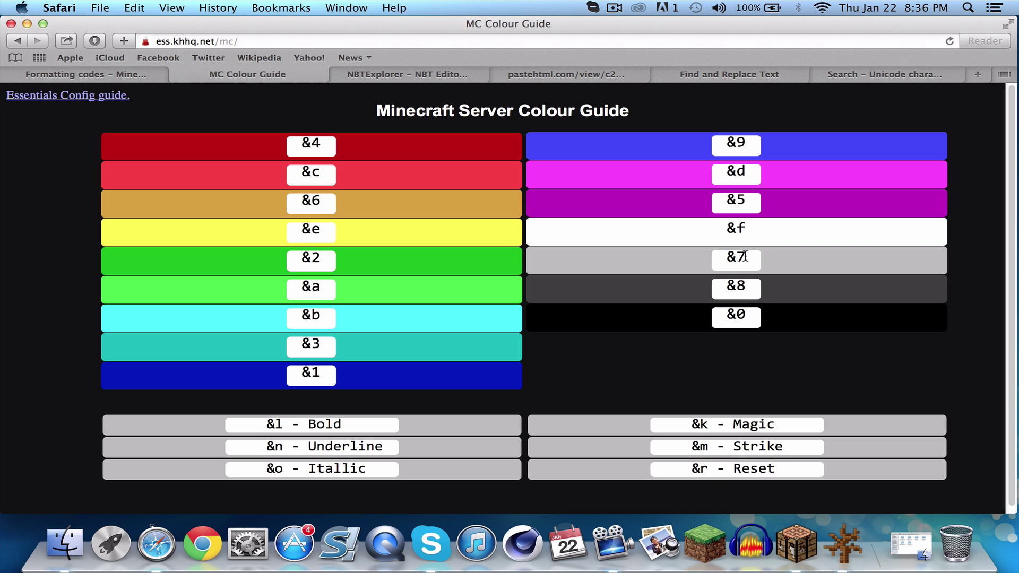
left_click(838, 536)
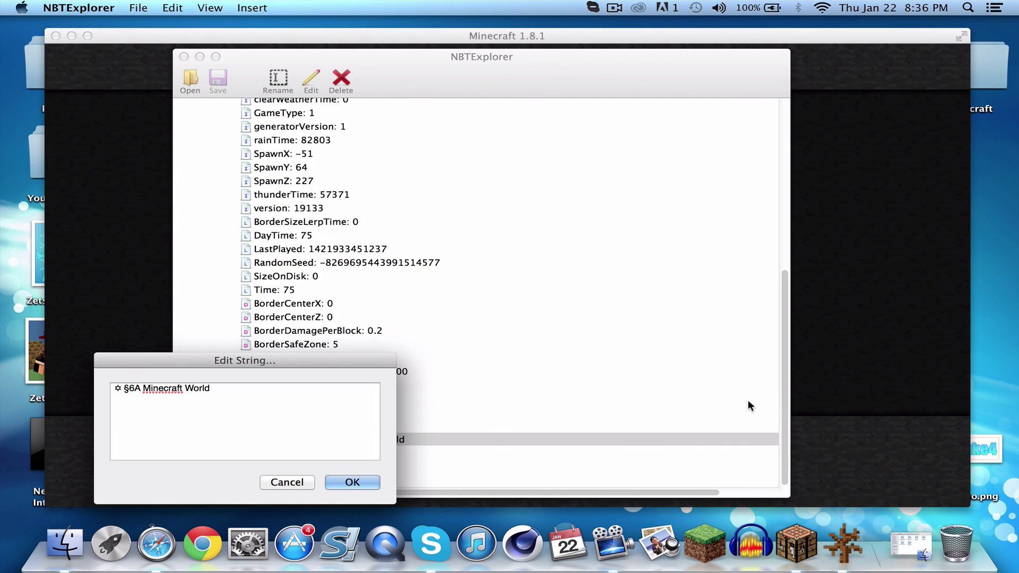
type("§")
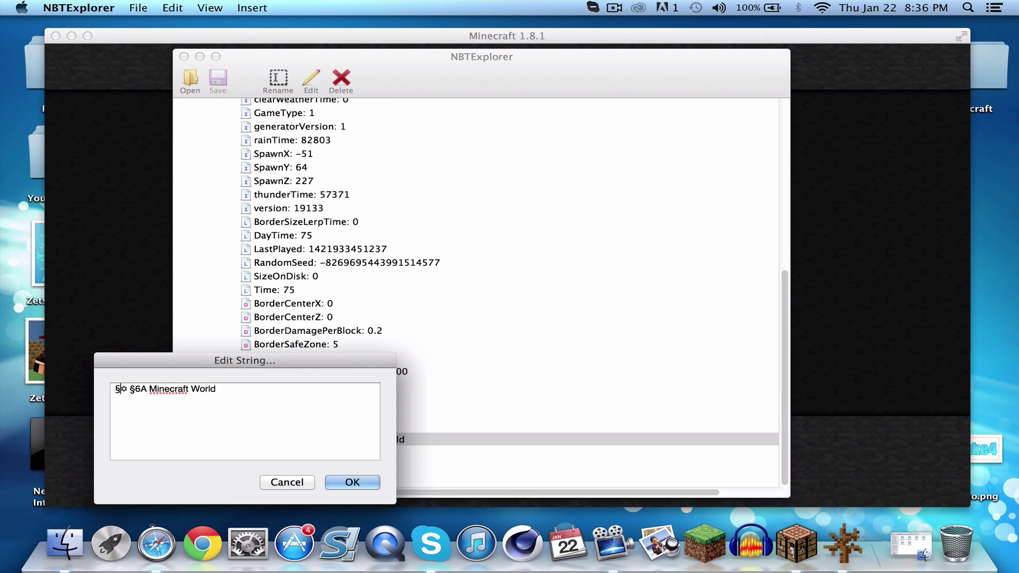
type("7")
- Paste another star at the end and confirm LevelName as '§7✡ §6A Minecraft World §7✡'
left_click(343, 393)
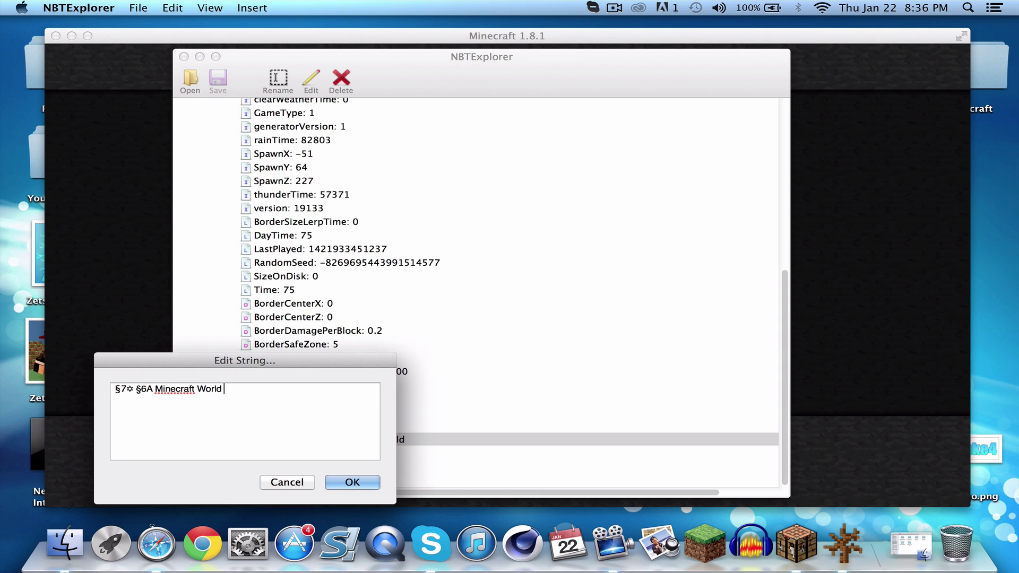
type("§7")
right_click(292, 431)
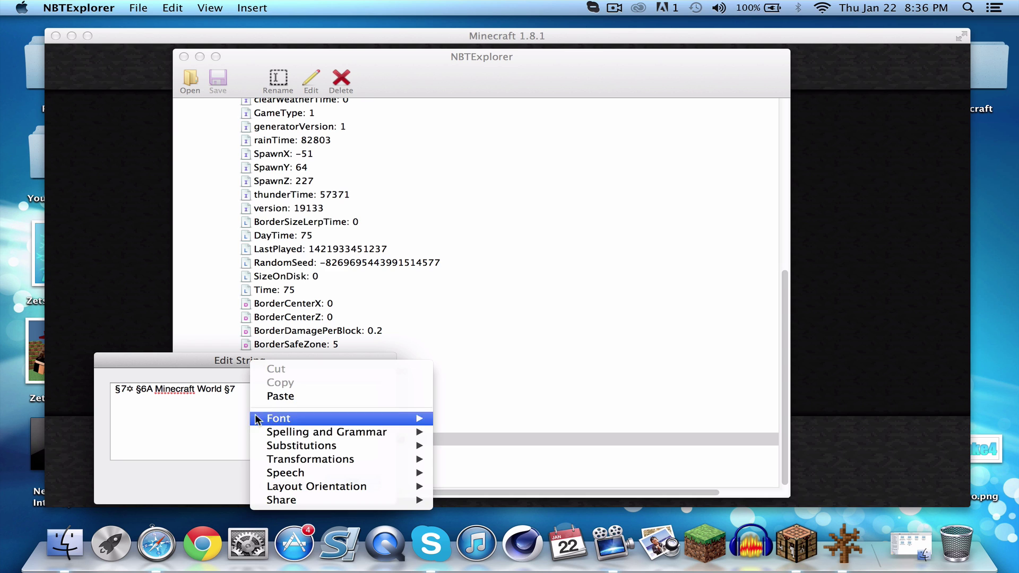
left_click(284, 397)
left_click(351, 481)
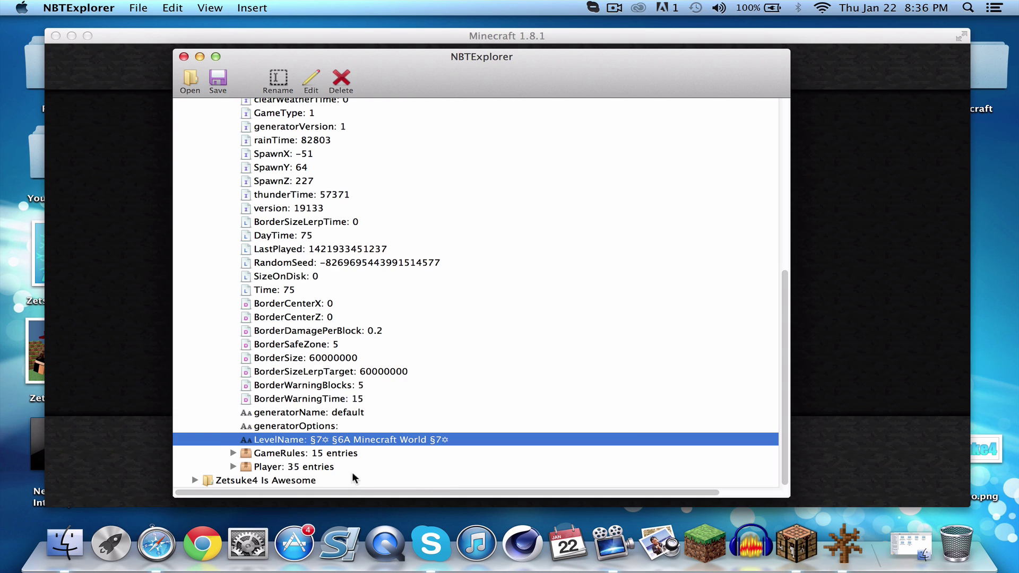
left_click(889, 332)
left_click(844, 544)
- Reload the Select World list and select A Minecraft World, now gold between grey stars
left_click(799, 140)
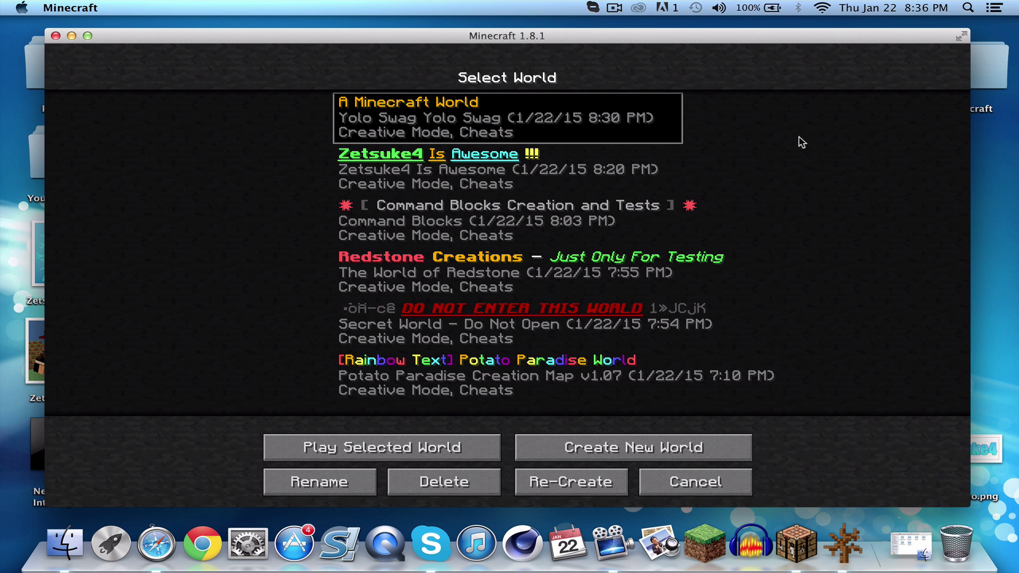
left_click(692, 481)
left_click(591, 254)
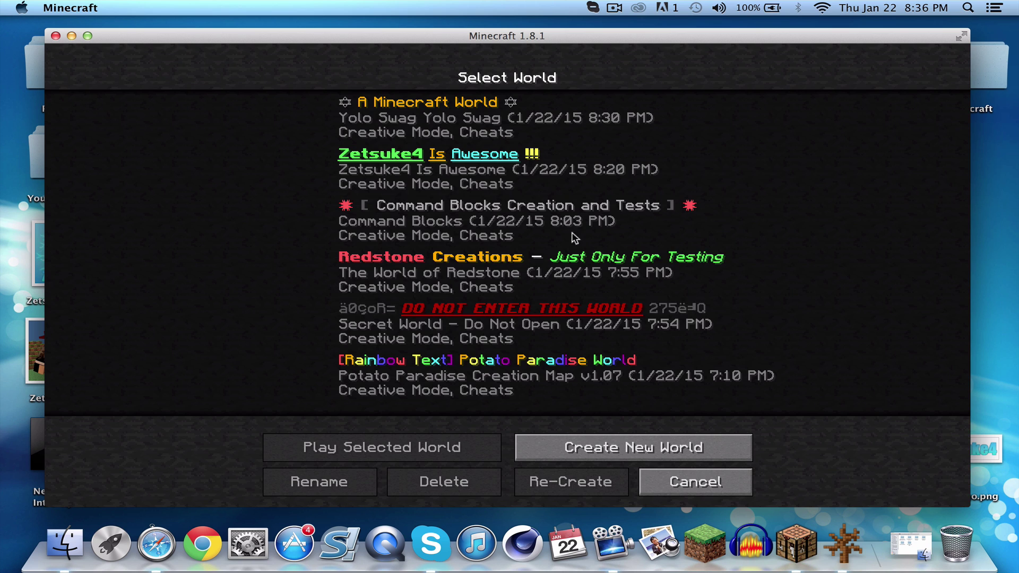
left_click(514, 112)
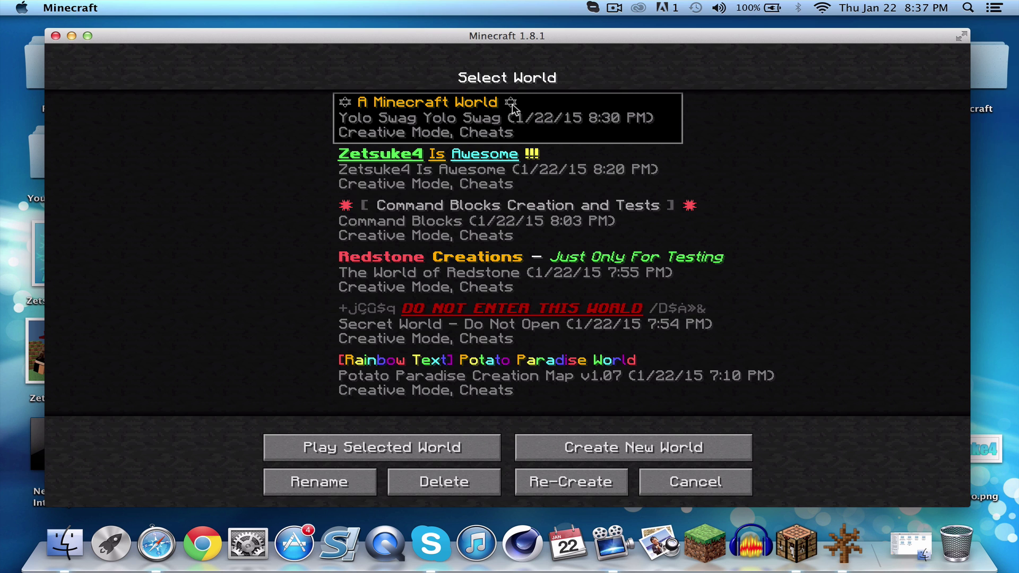
left_click(170, 542)
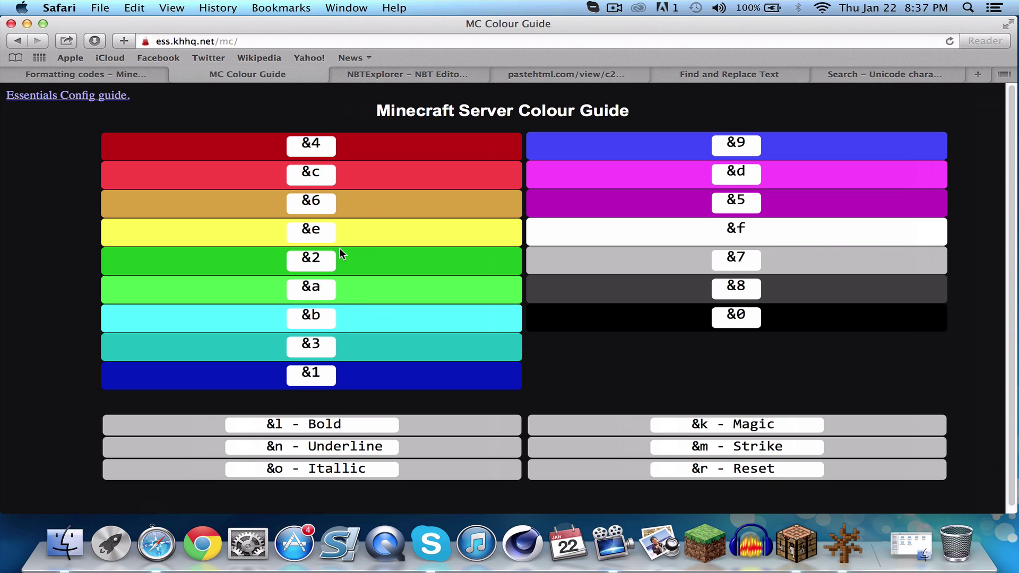
- Collapse Yolo Swag Yolo Swag and open The World of Redstone's level.dat > Data > LevelName for editing
left_click(842, 537)
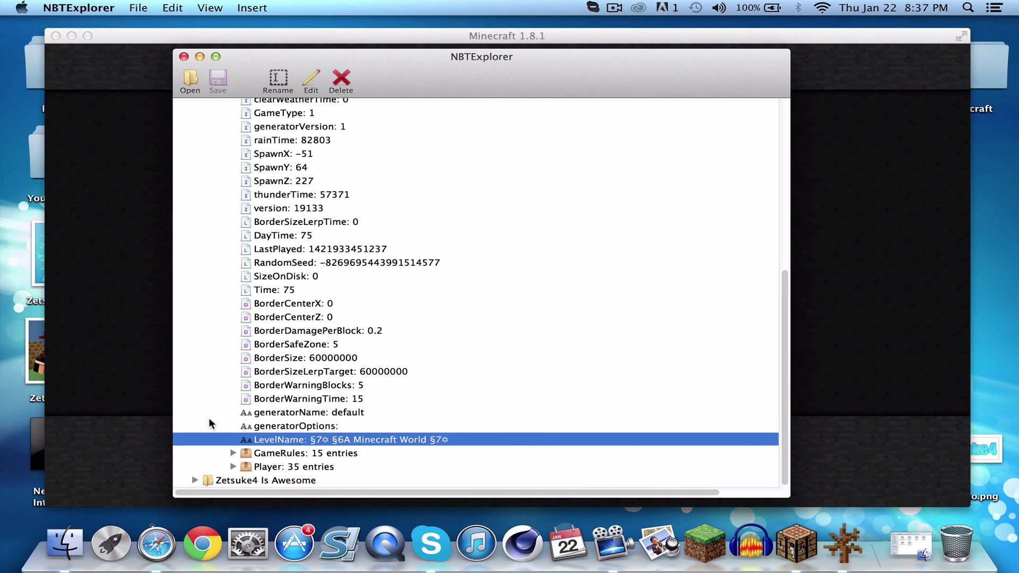
scroll(223, 423, "up", 5)
left_click(869, 328)
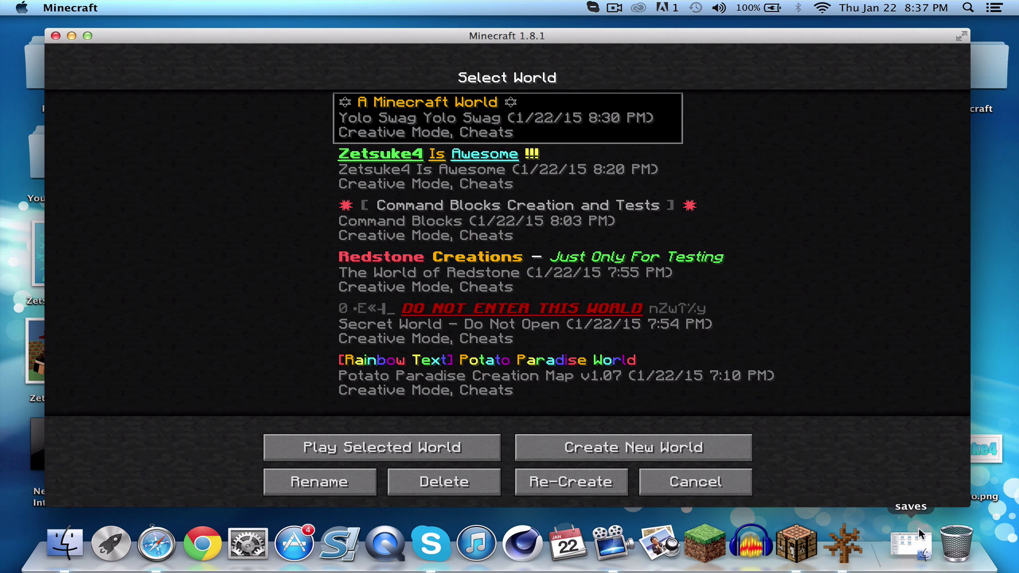
left_click(851, 537)
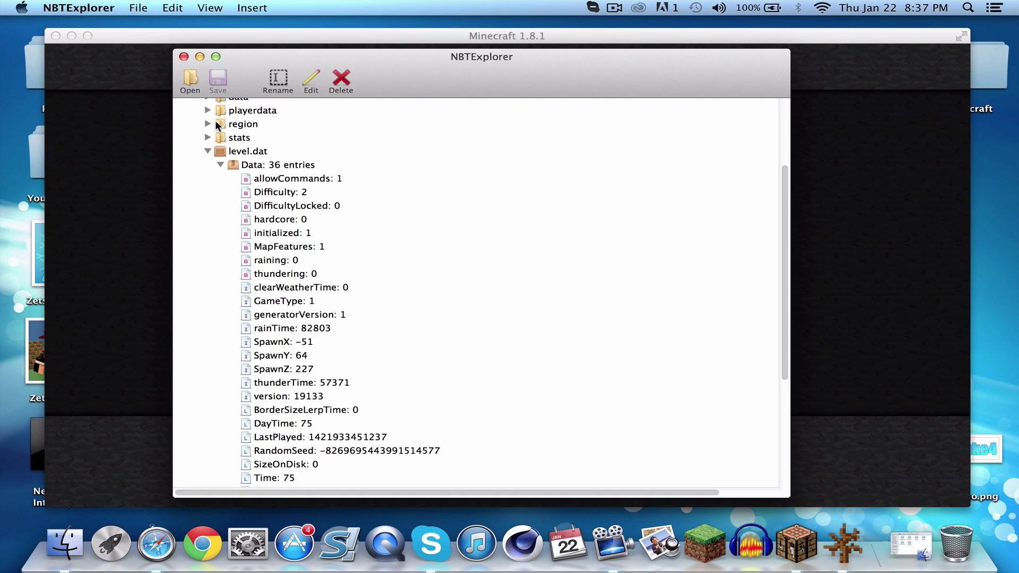
scroll(215, 162, "up", 3)
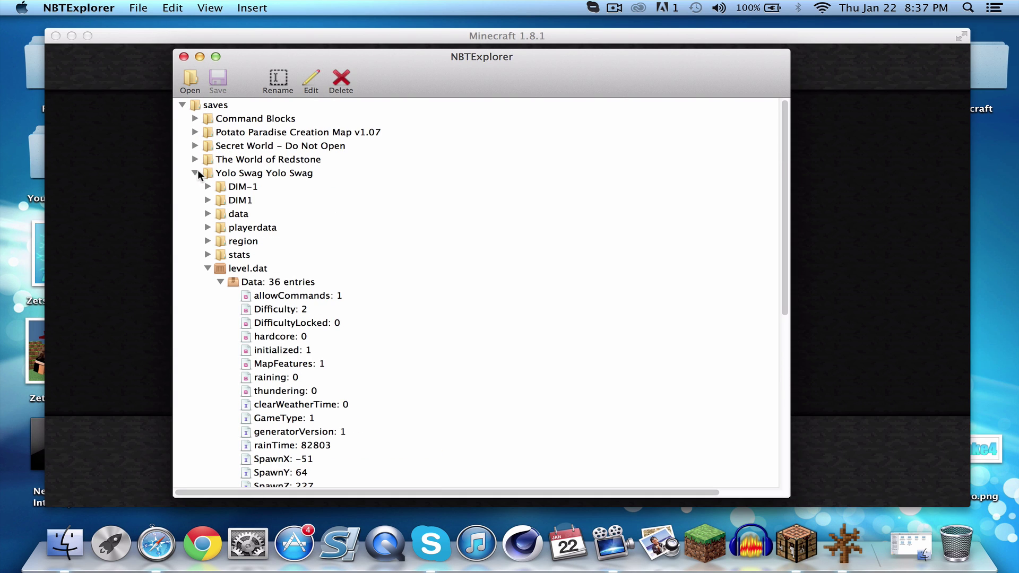
left_click(195, 173)
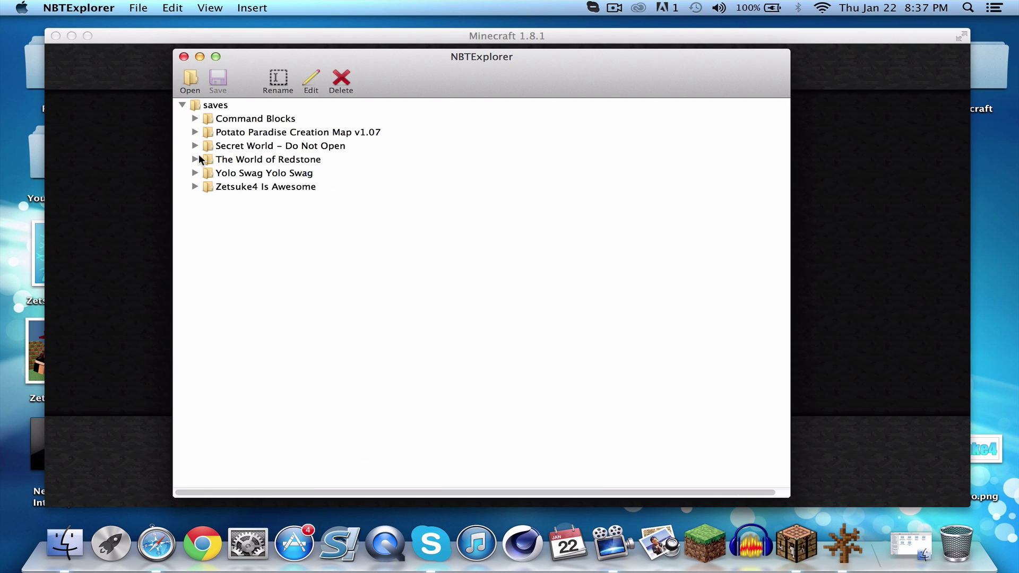
left_click(195, 159)
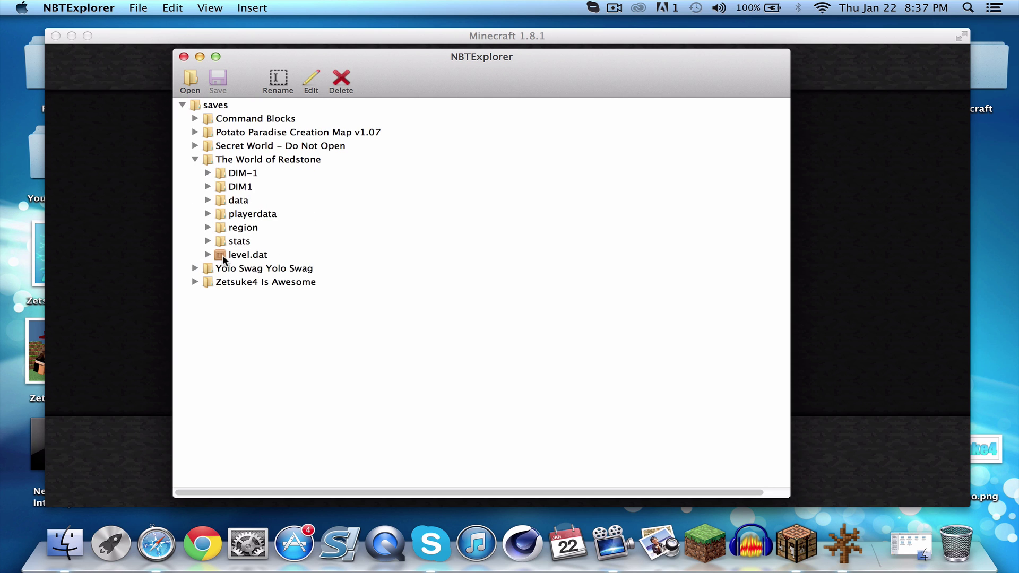
double_click(223, 259)
left_click(220, 268)
scroll(275, 318, "down", 5)
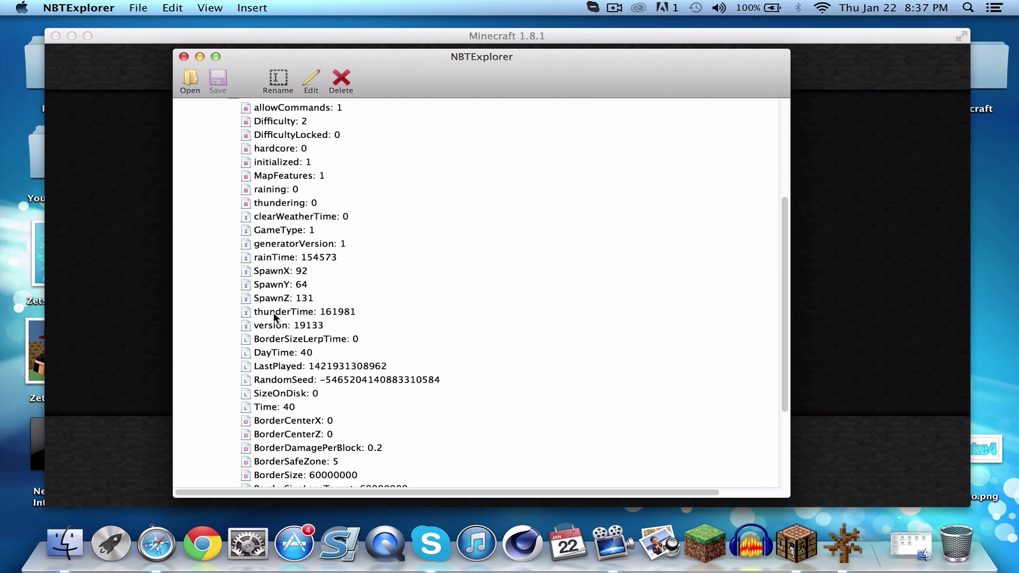
scroll(274, 317, "down", 4)
left_click(338, 428)
left_click(309, 82)
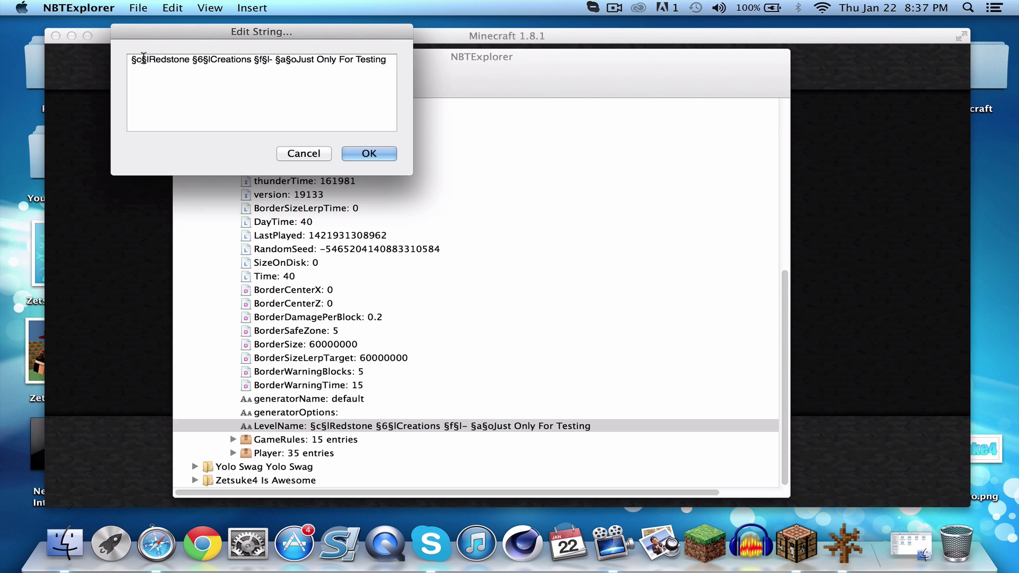
- Compare its leading §c code with the colour guide, cancel unchanged, and collapse the folder
left_click_drag(132, 59, 143, 59)
left_click(156, 542)
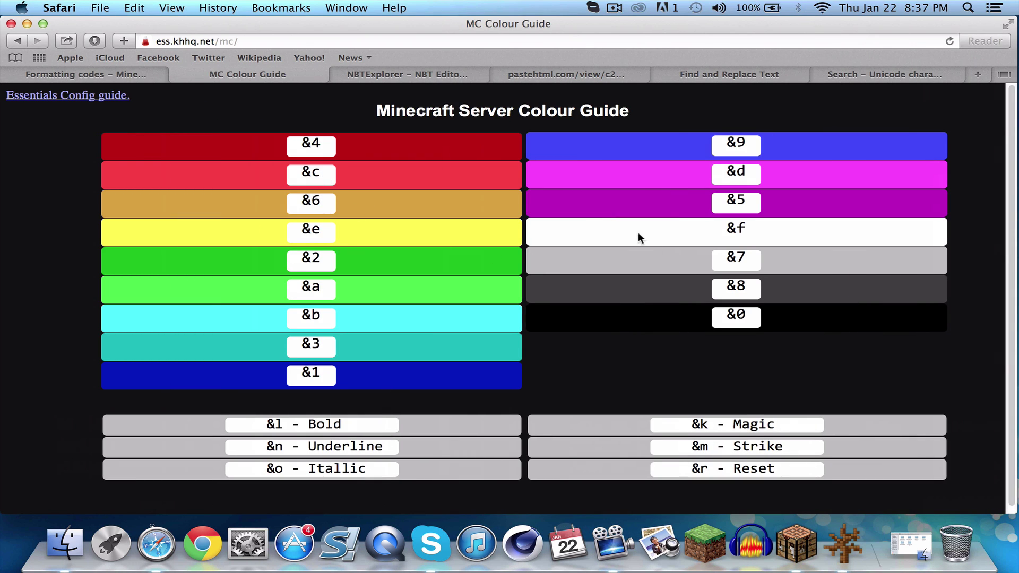
key("ctrl+Right")
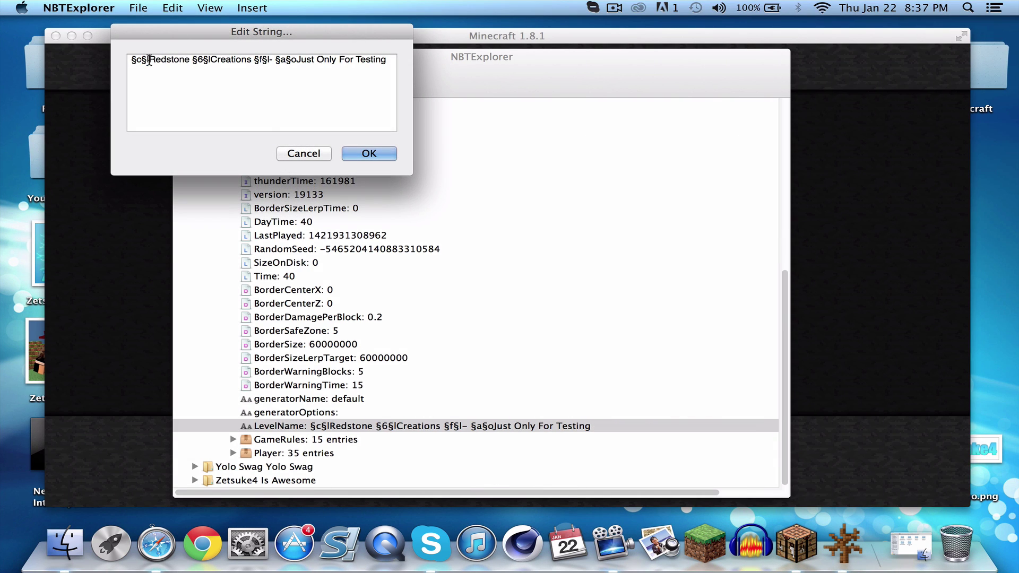
key("ctrl+Left")
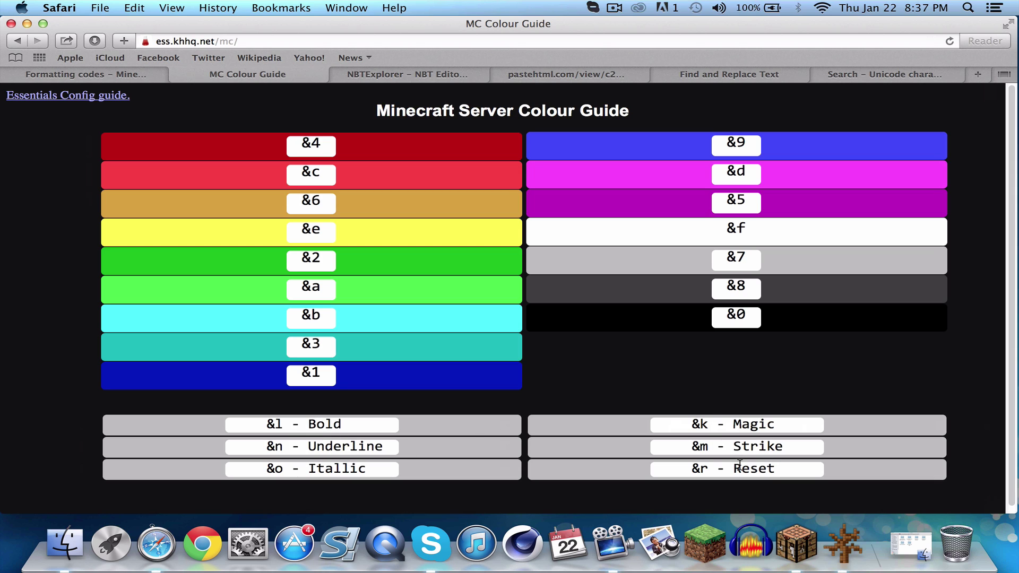
left_click(797, 544)
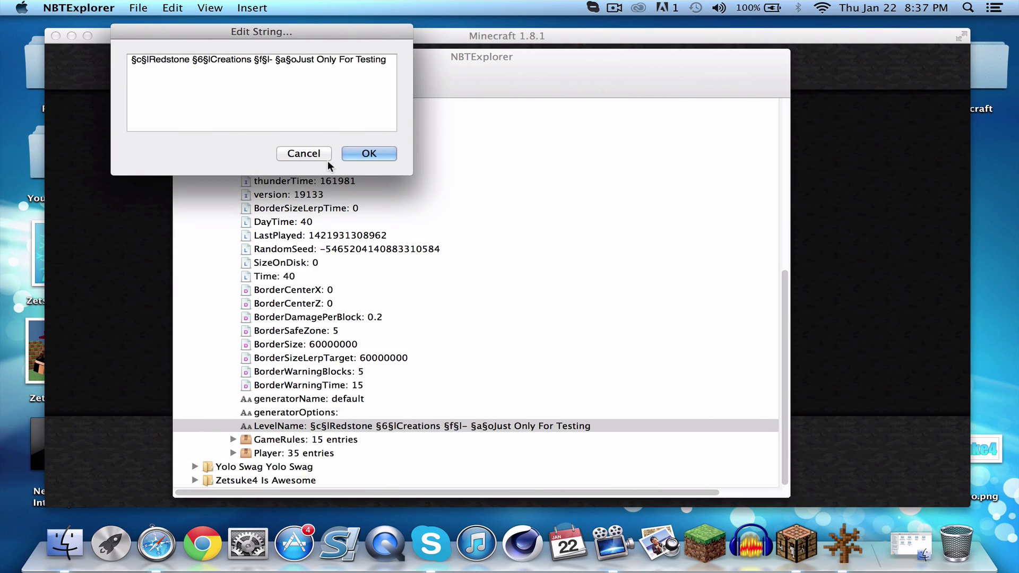
left_click(324, 158)
scroll(332, 181, "up", 15)
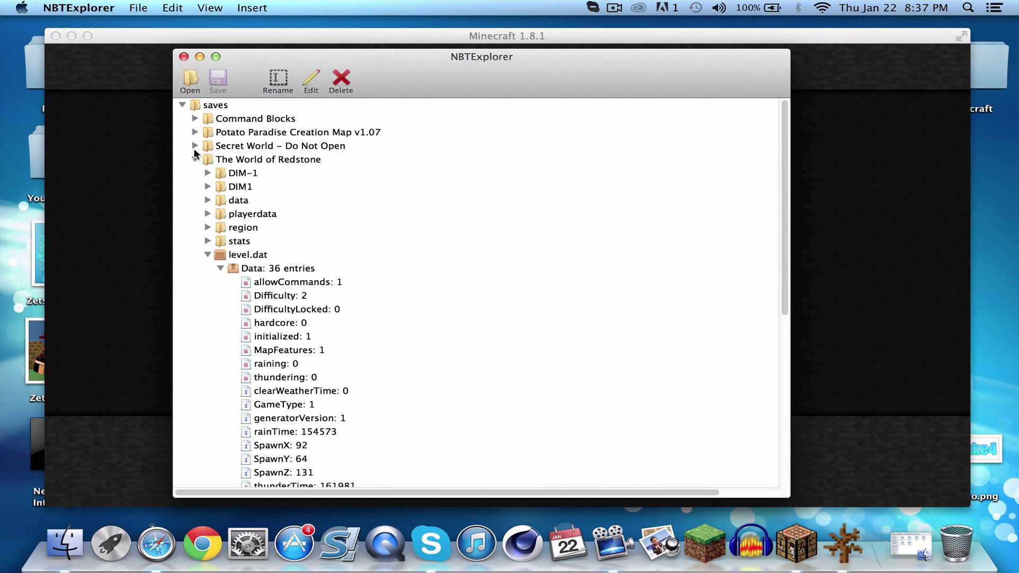
left_click(196, 159)
key("ctrl+Right")
key("ctrl+Left")
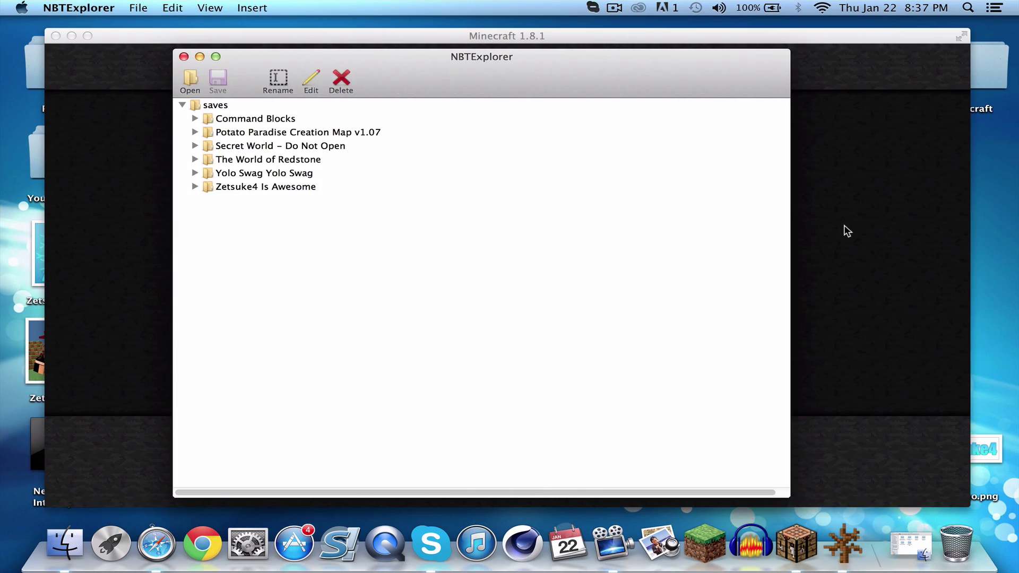
left_click(844, 229)
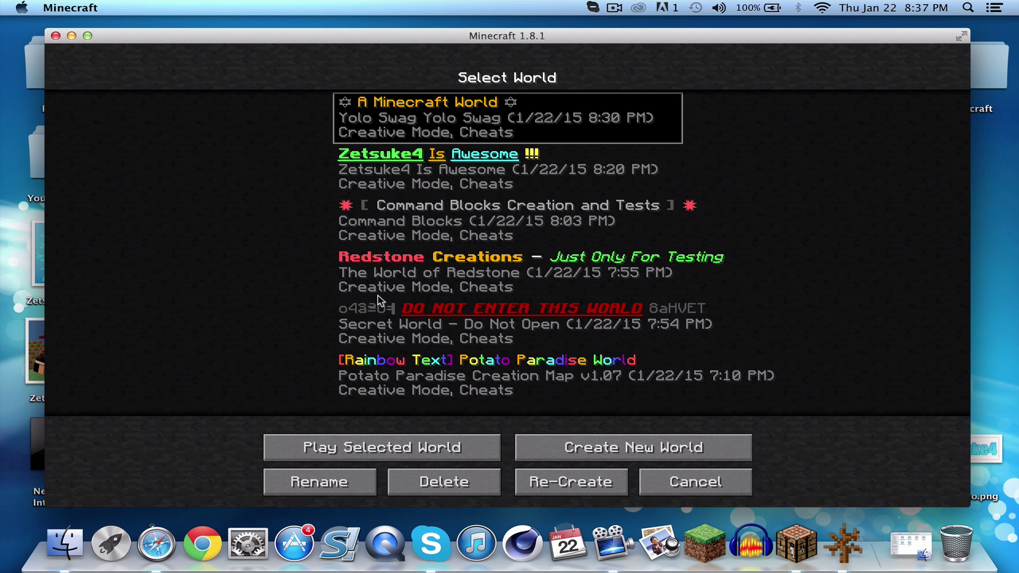
- Compare the names of Command Blocks Creation and Tests, Zetsuke4 Is Awesome and A Minecraft World
left_click(369, 209)
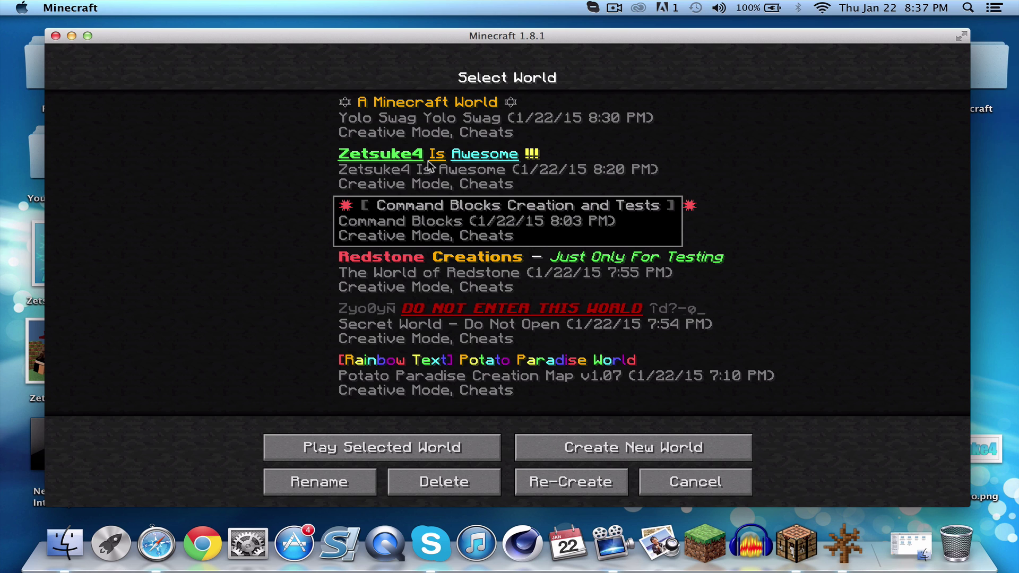
left_click(541, 181)
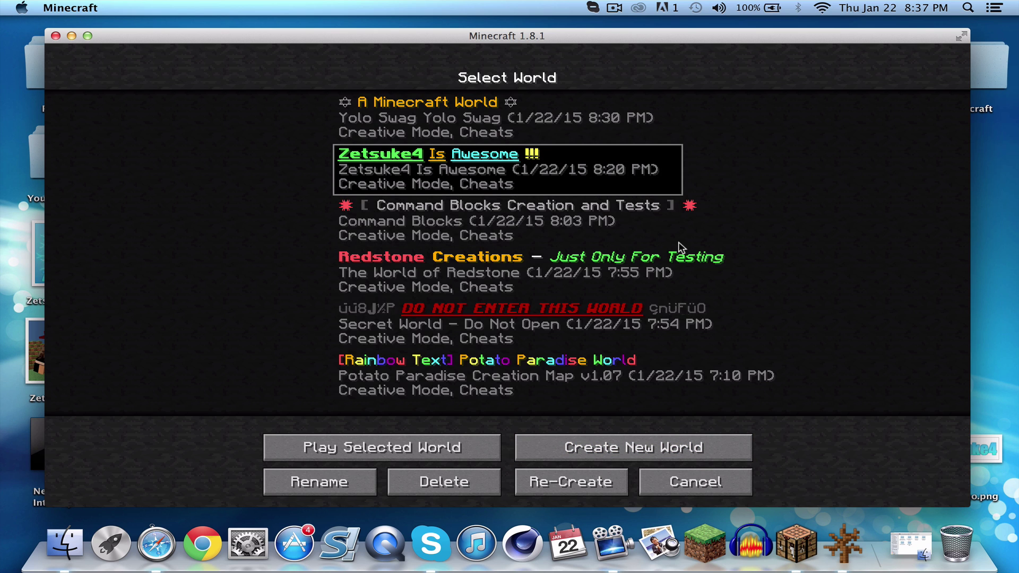
left_click(579, 123)
left_click(157, 543)
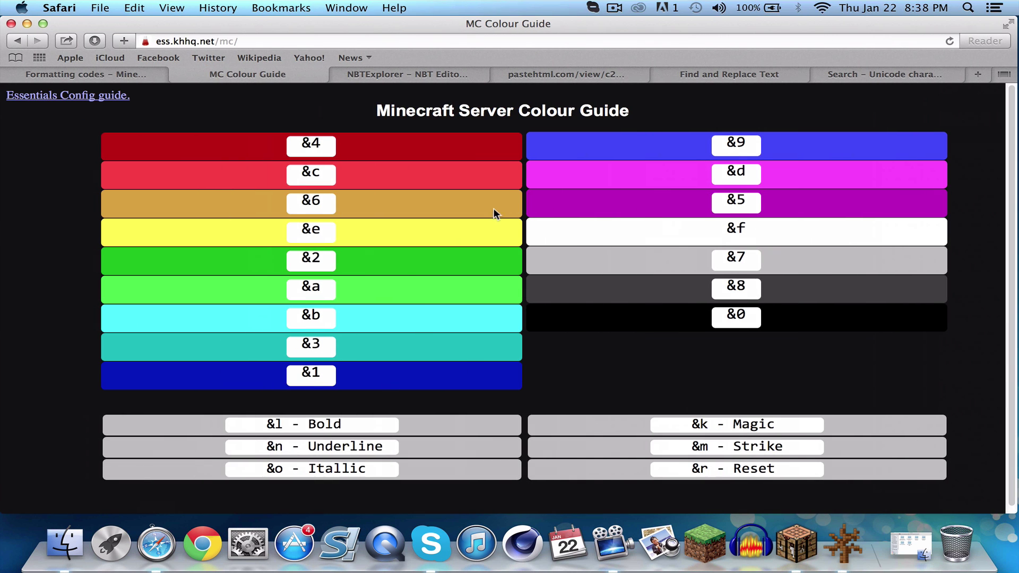
- Generate rainbow colour codes for 'A Minecraft World' in the pastehtml generator and select the output
left_click(597, 75)
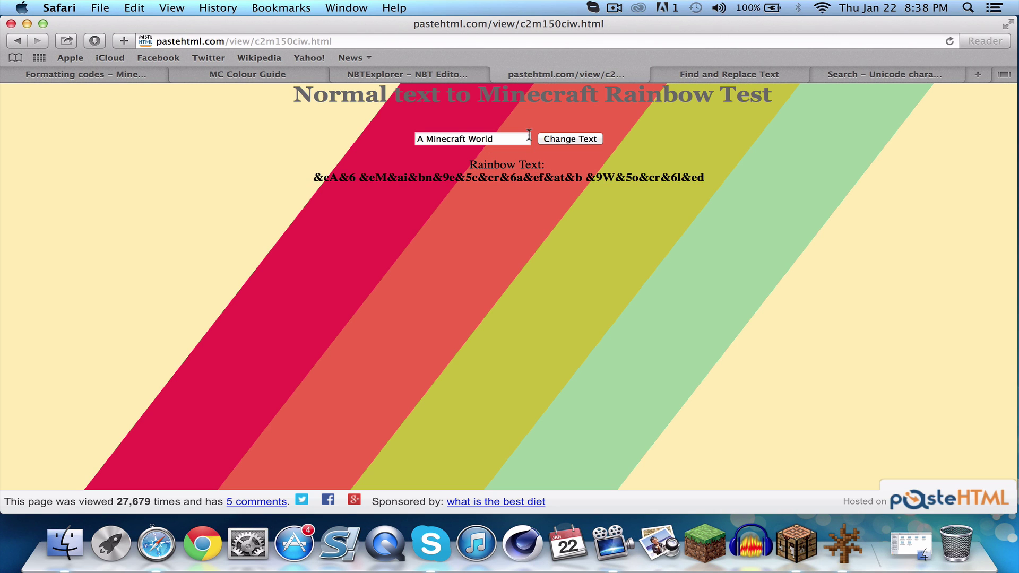
left_click_drag(530, 136, 421, 139)
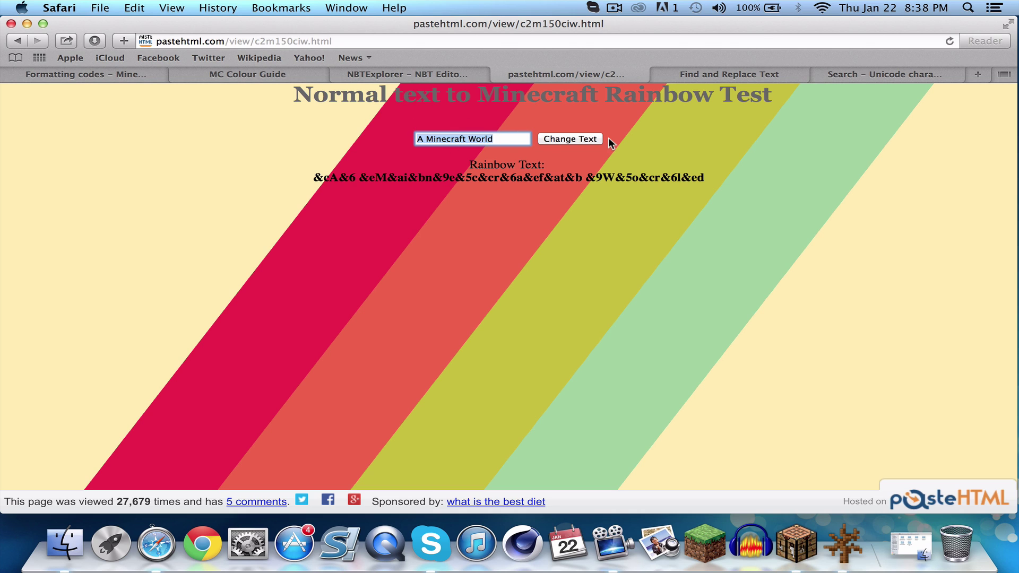
type("Raindbow Text")
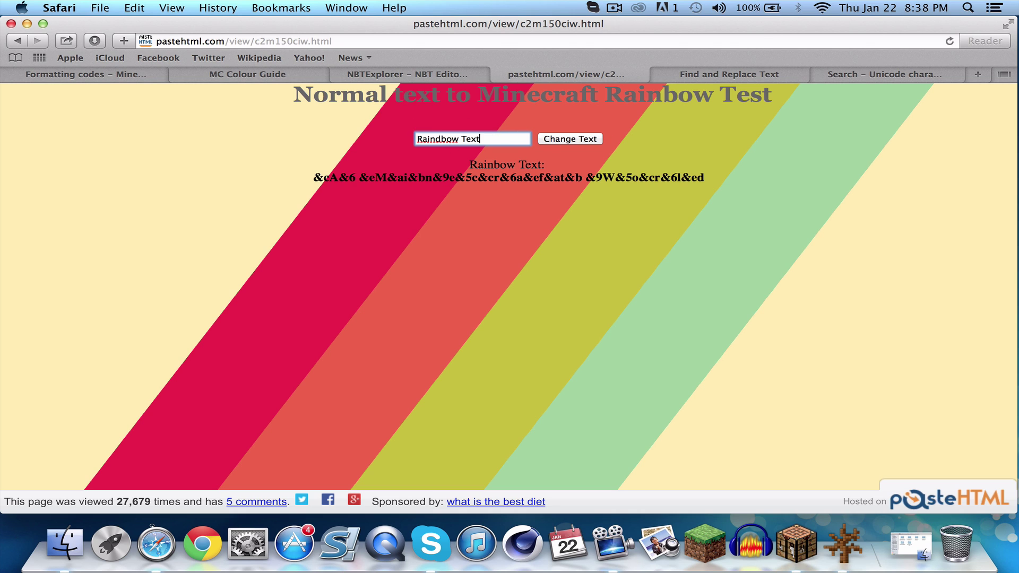
left_click(596, 142)
key("super+a")
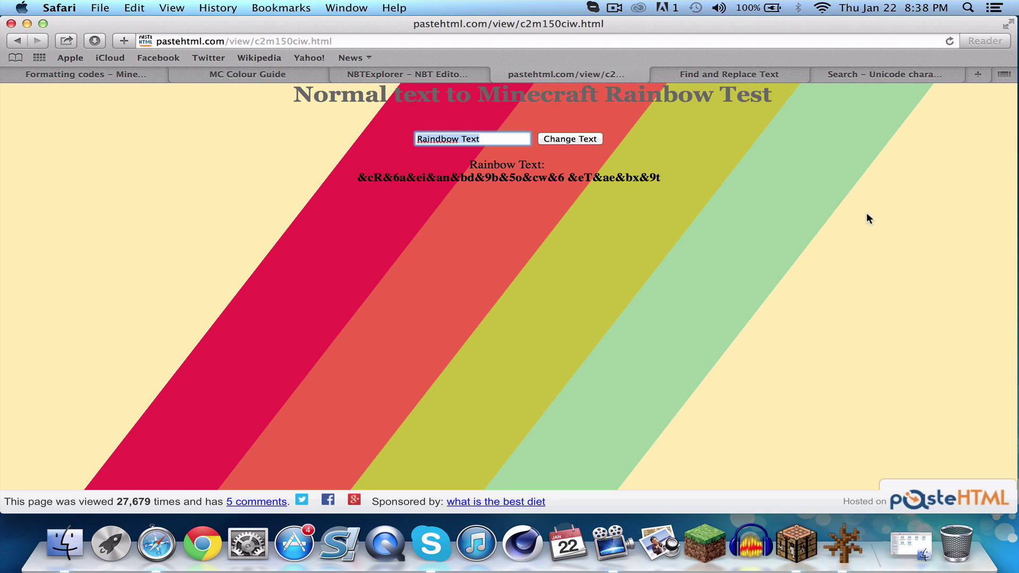
type("A Minecraft World")
left_click(594, 139)
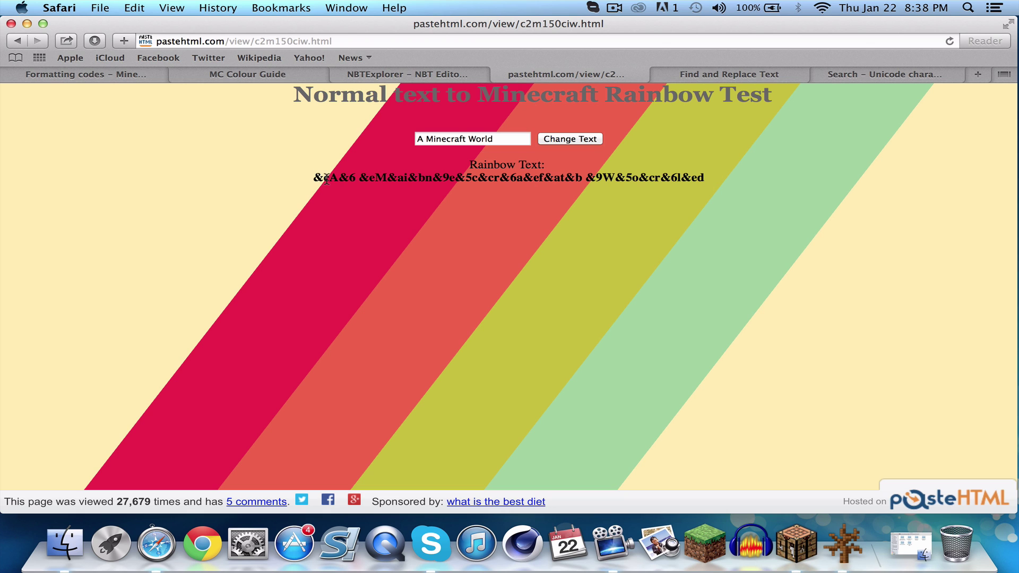
left_click_drag(314, 177, 638, 169)
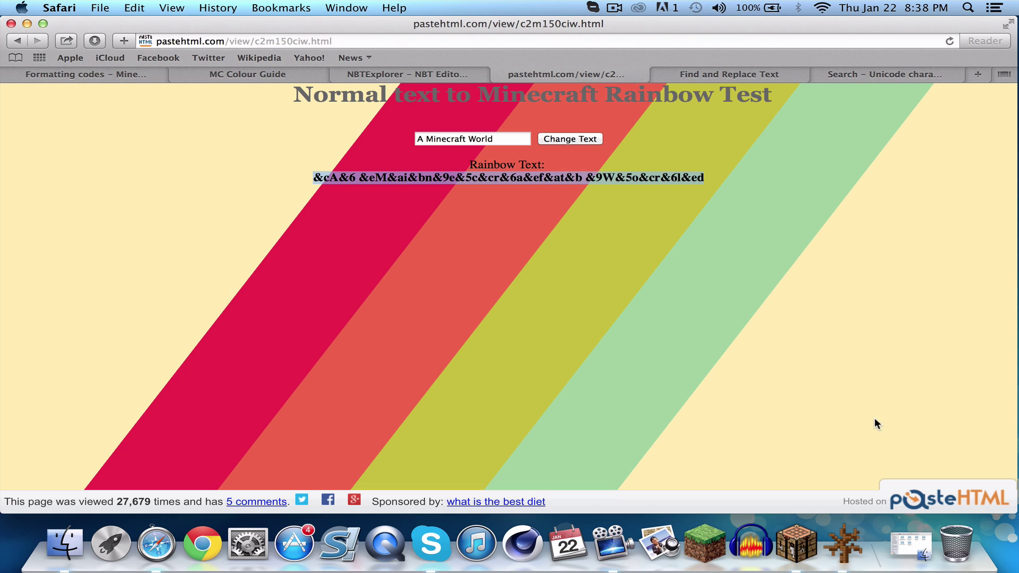
left_click(549, 177)
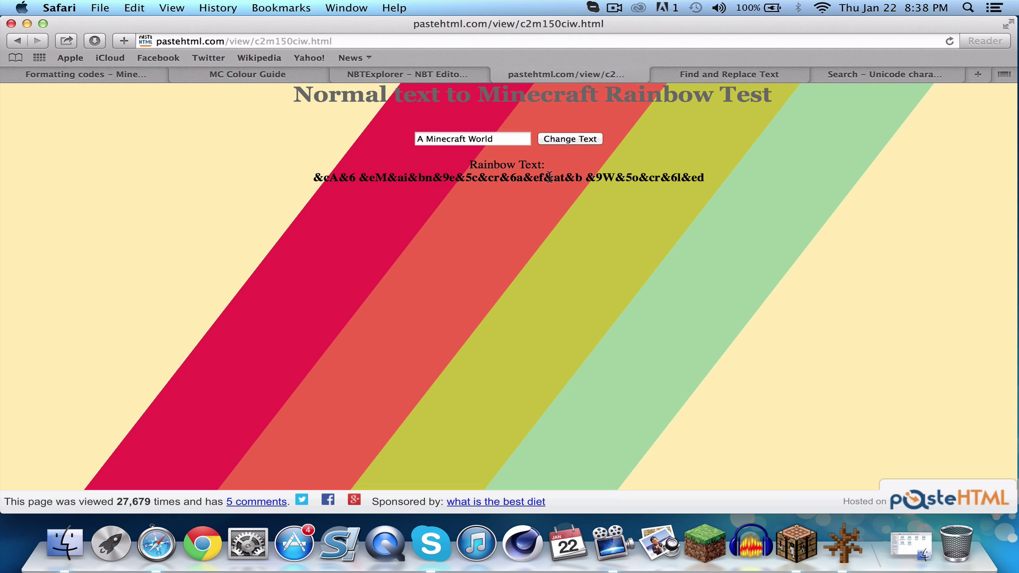
left_click(628, 205)
- In TextMechanic, paste the rainbow name and replace every & with §
left_click(710, 79)
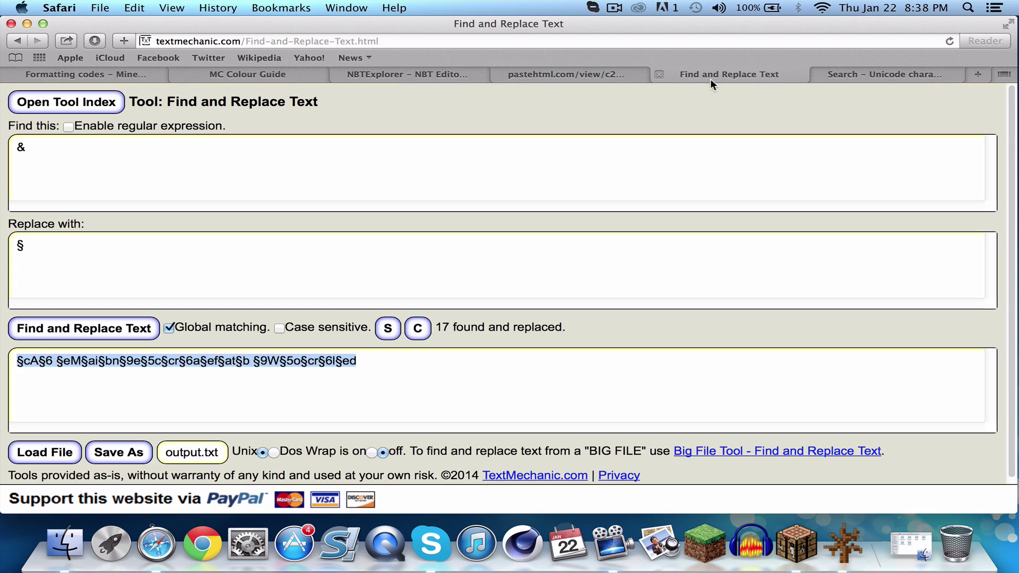
left_click(408, 189)
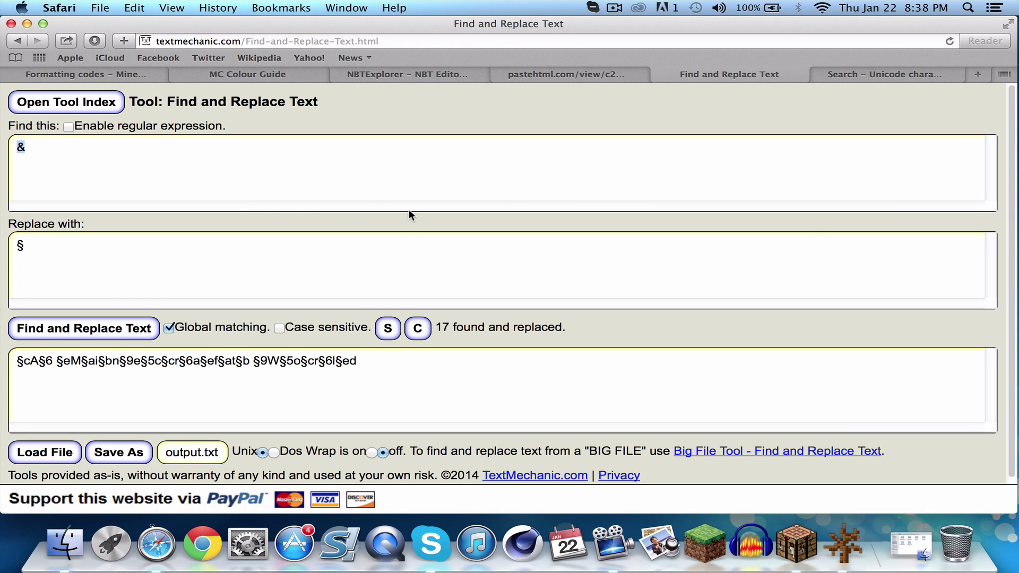
key("BackSpace")
left_click(444, 260)
key("BackSpace")
key("super+a")
key("BackSpace")
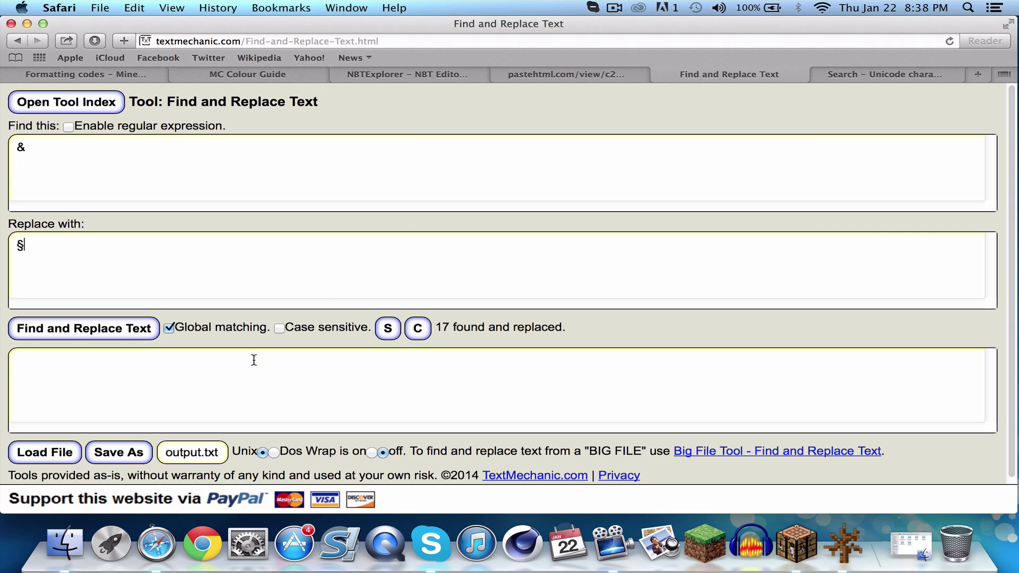
type("&cA&6 &eM&ai&bn&9e&5c&cr&6a&ef&at&b &9W&5o&cr&6l&ed")
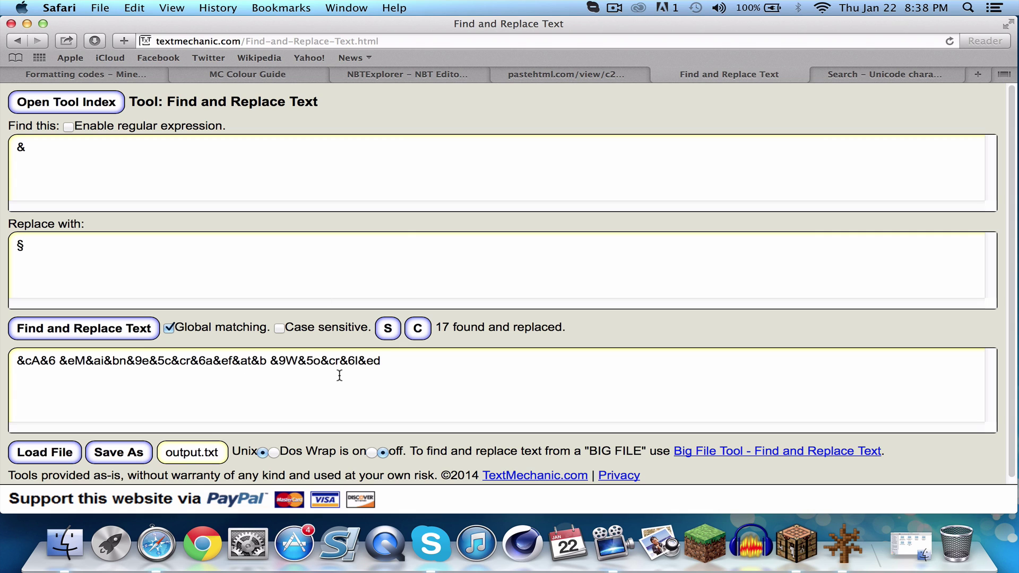
left_click(77, 338)
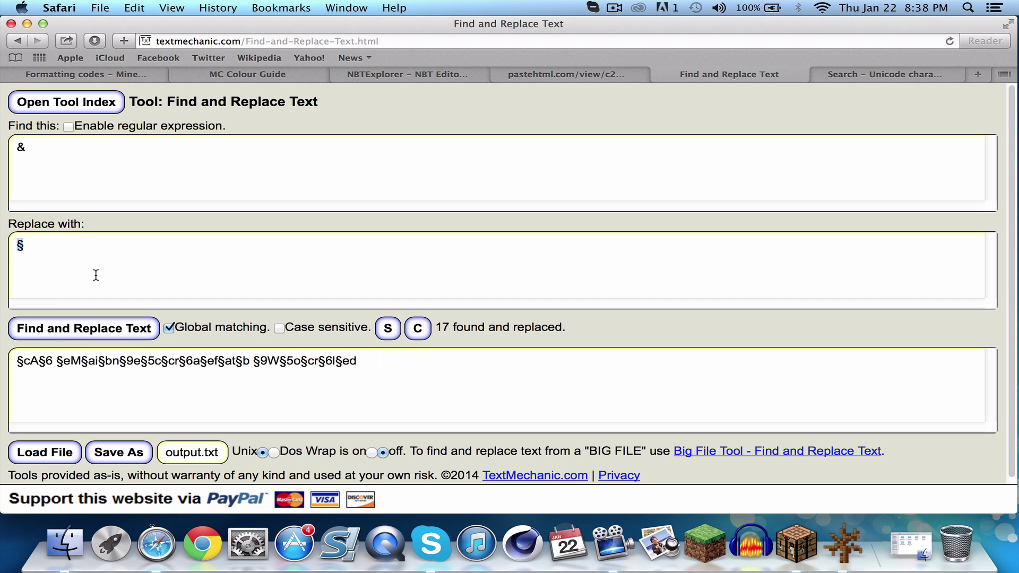
- Copy the converted §-coded rainbow name from the output box
left_click(144, 77)
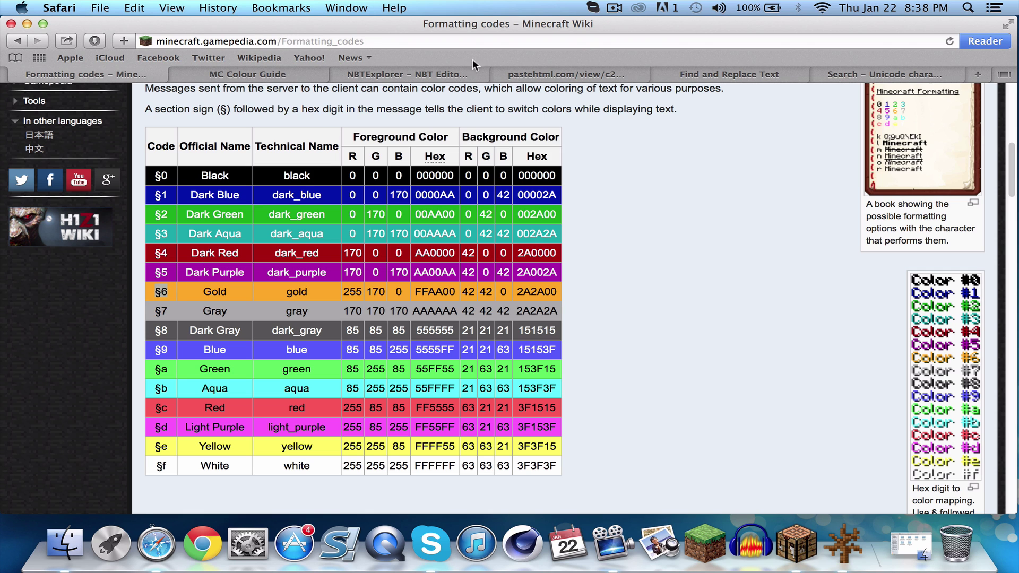
left_click(593, 77)
left_click(735, 78)
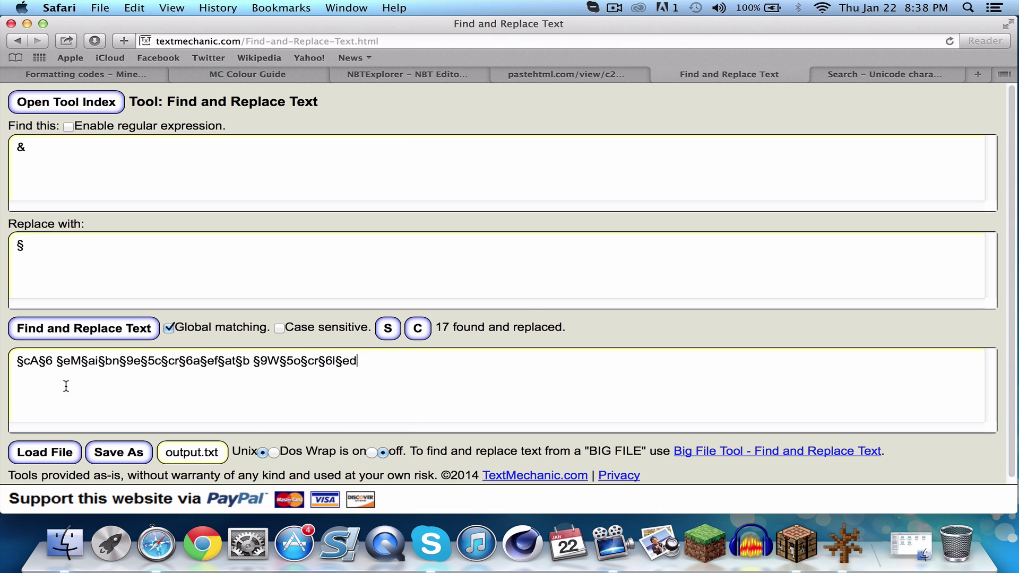
left_click_drag(66, 386, 20, 361)
key("super+c")
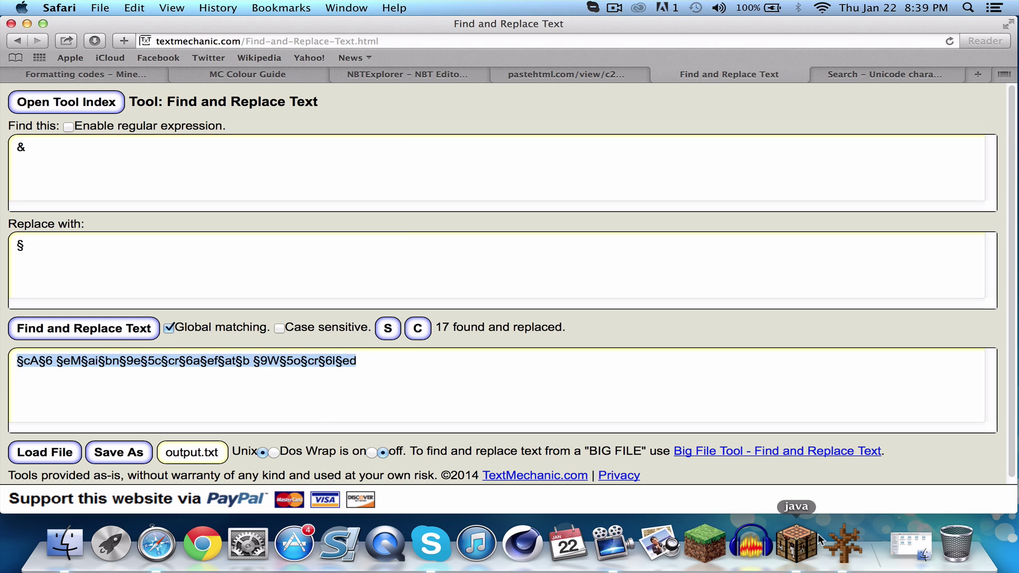
left_click(845, 541)
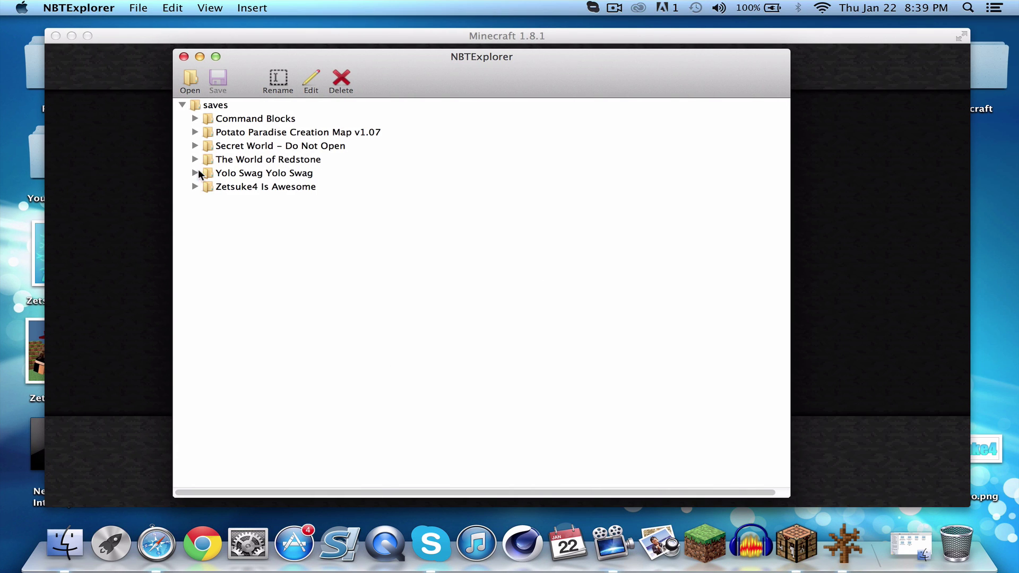
- Go to the LevelName entry under Yolo Swag Yolo Swag > level.dat > Data
left_click(195, 174)
left_click(210, 269)
left_click(207, 268)
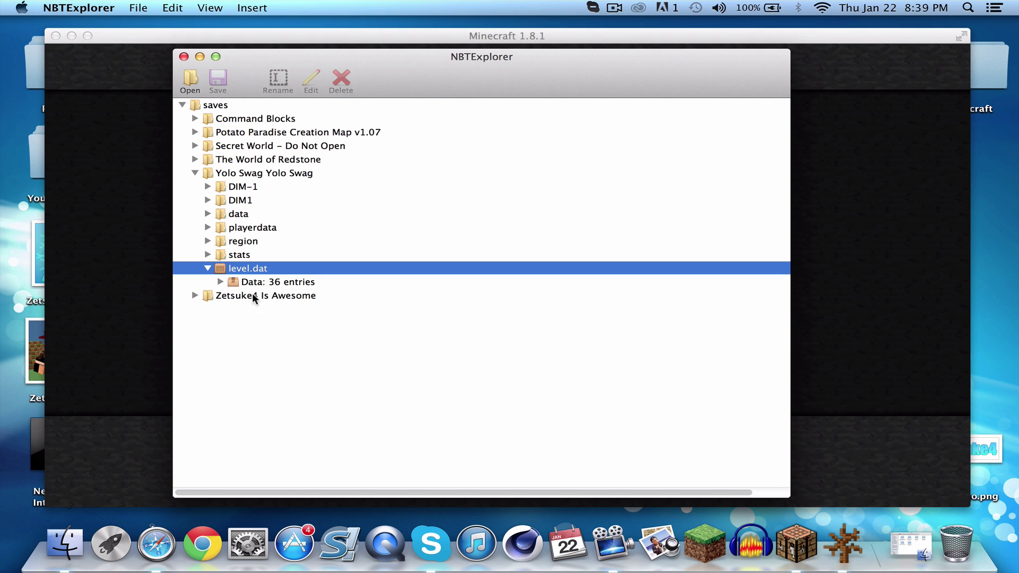
left_click(220, 282)
scroll(285, 371, "down", 6)
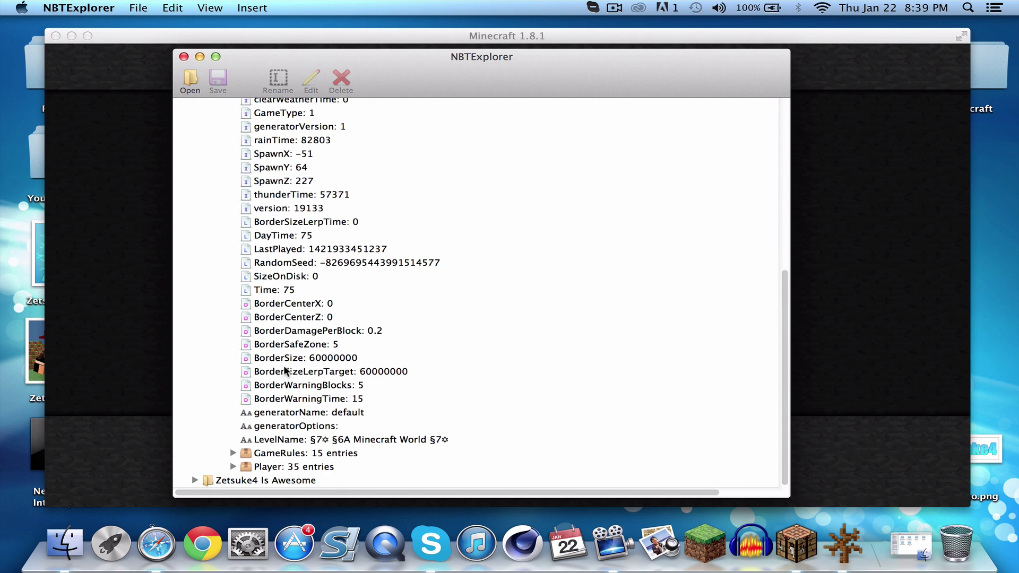
left_click(290, 441)
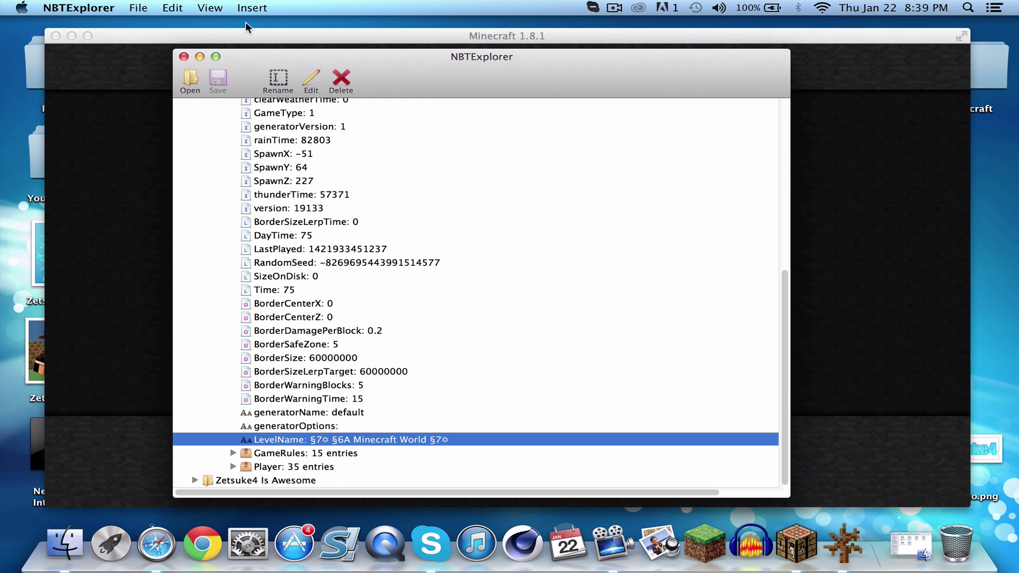
- Paste the rainbow §-coded 'A Minecraft World' over the old name text, keeping the star symbols
left_click(311, 76)
mouse_move(270, 76)
left_mouse_down()
mouse_move(230, 74)
mouse_move(254, 76)
left_mouse_up()
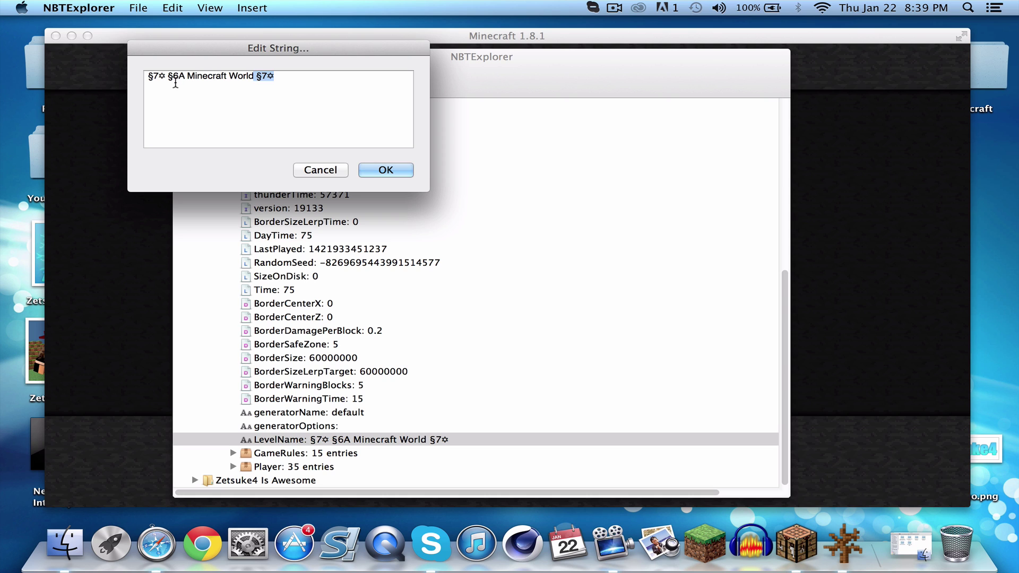
left_click_drag(167, 76, 254, 76)
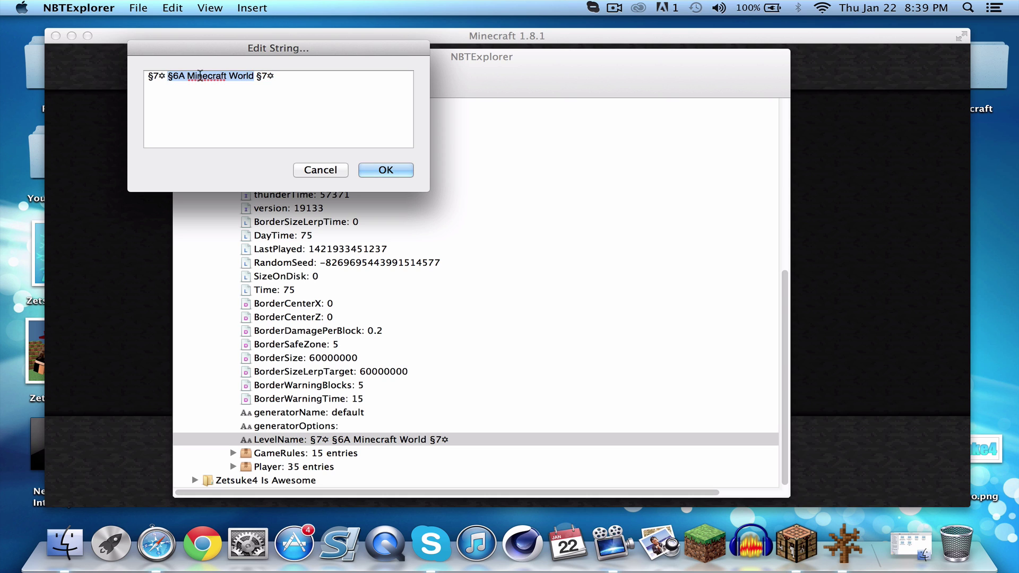
right_click(216, 74)
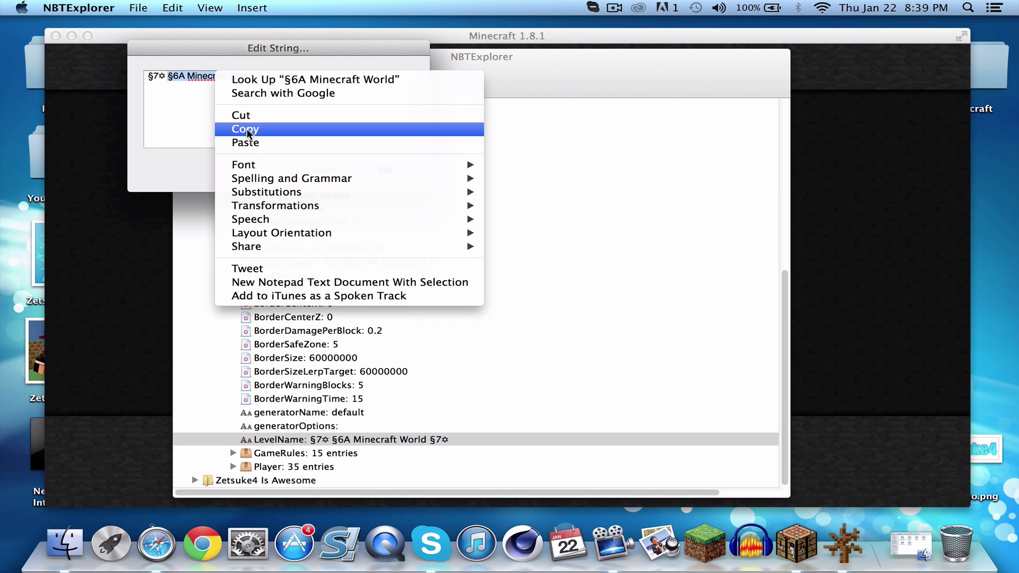
left_click(250, 142)
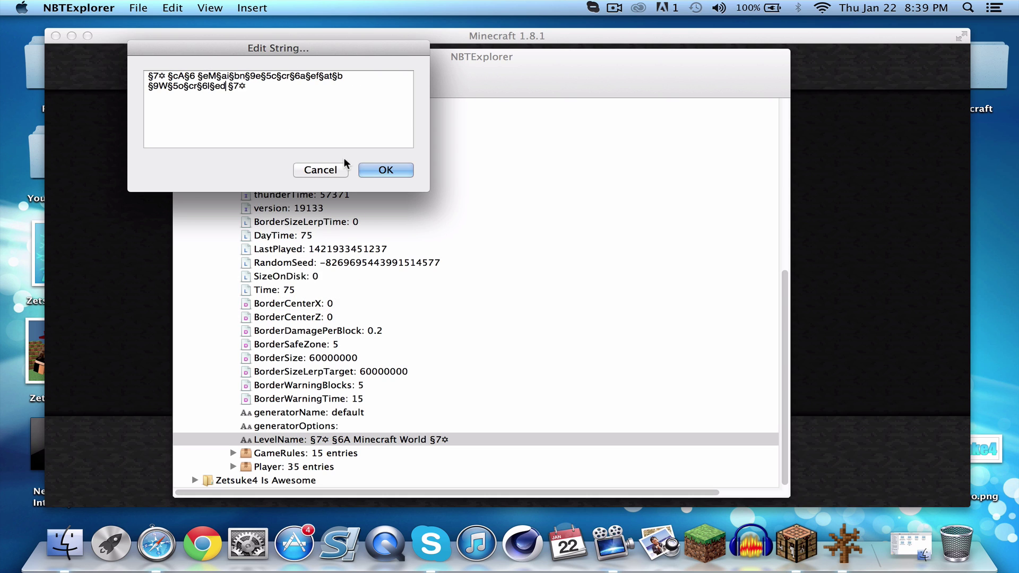
left_click(388, 171)
- Save the level data and reload Minecraft's world list to see the rainbow-coloured name
left_click(206, 94)
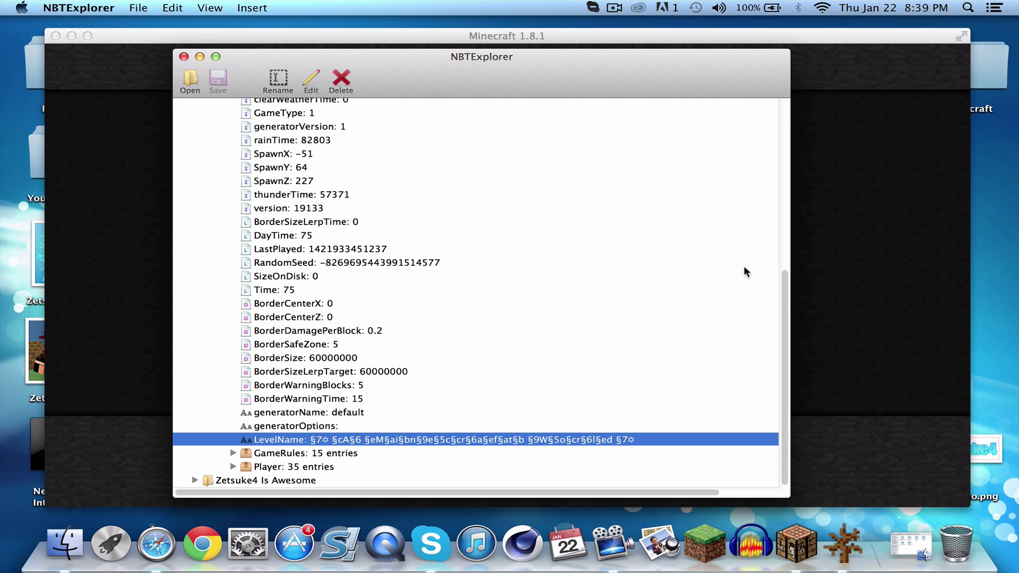
left_click(841, 277)
left_click(703, 474)
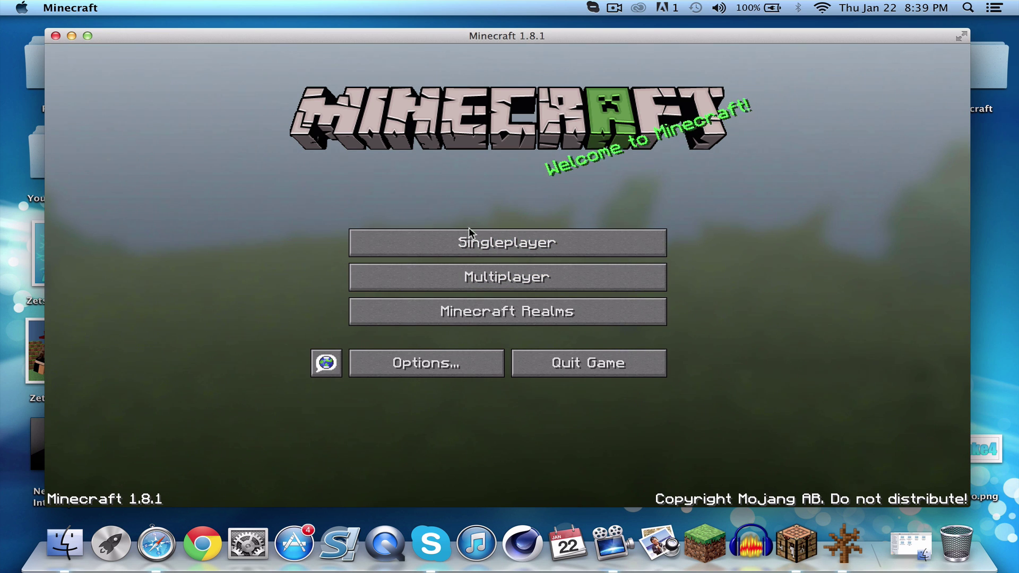
left_click(470, 234)
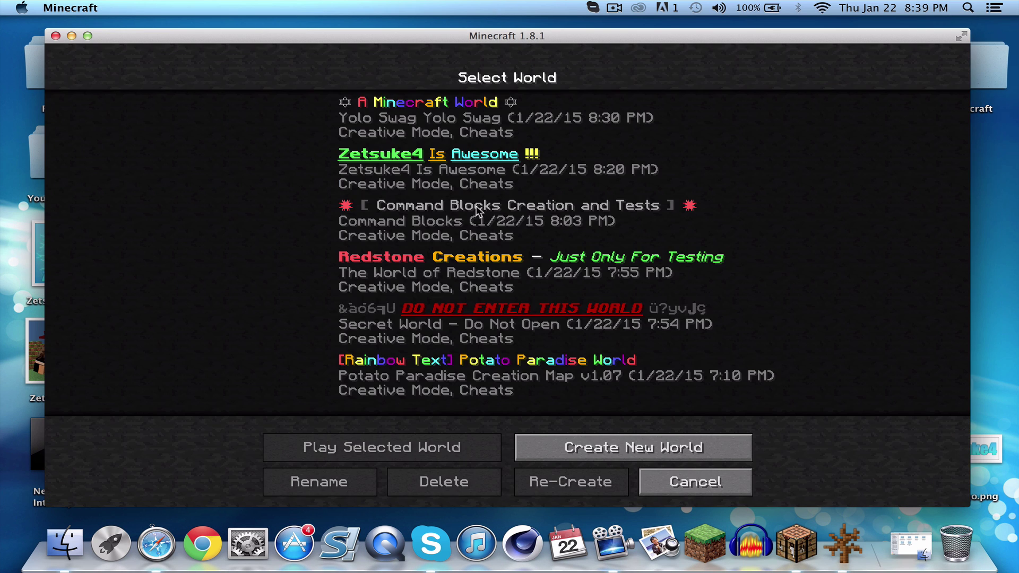
left_click(465, 130)
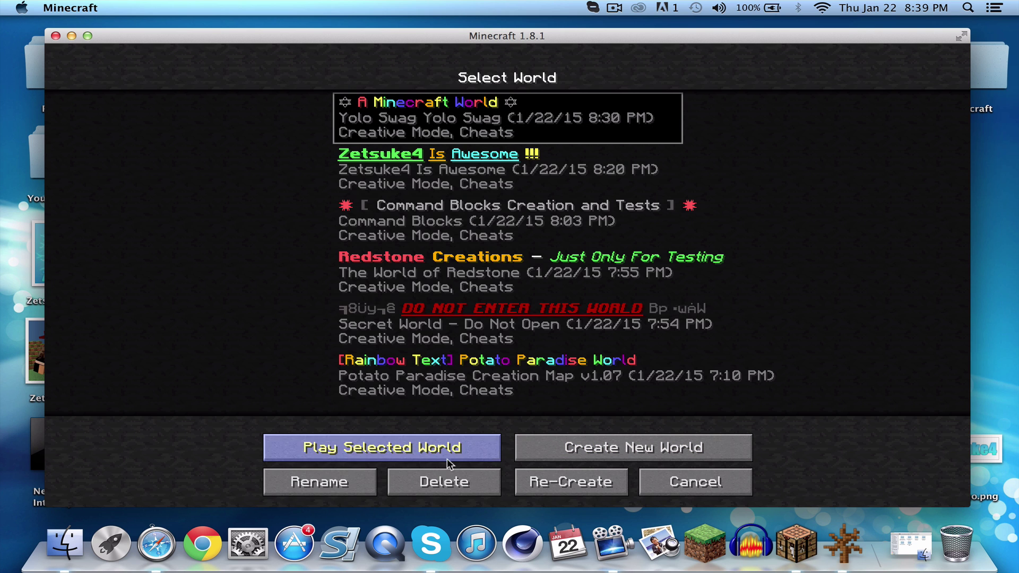
left_click(84, 549)
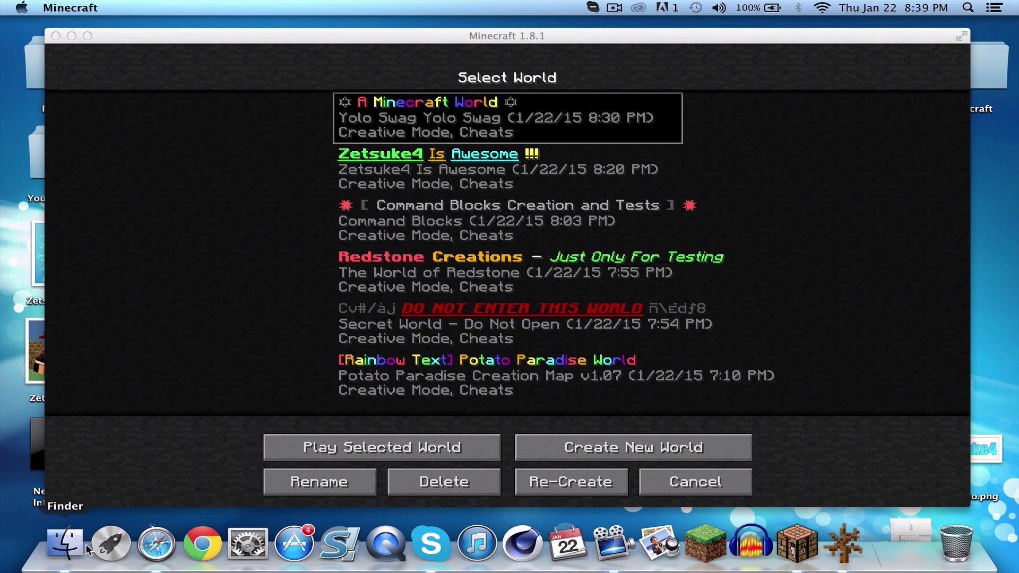
- Append '§c§lPOTATO' to the LevelName value and save the level data
left_click(883, 541)
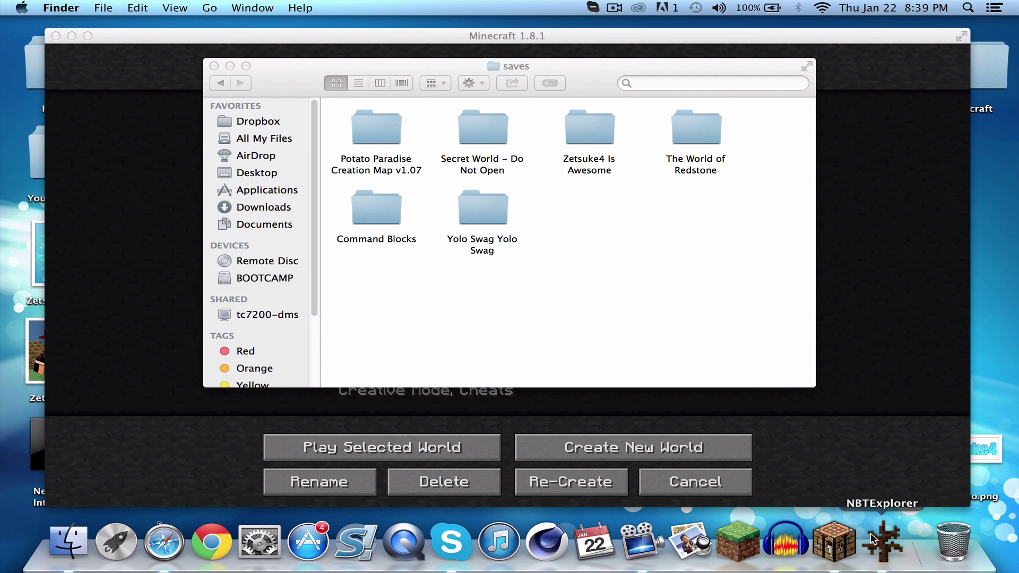
left_click(311, 88)
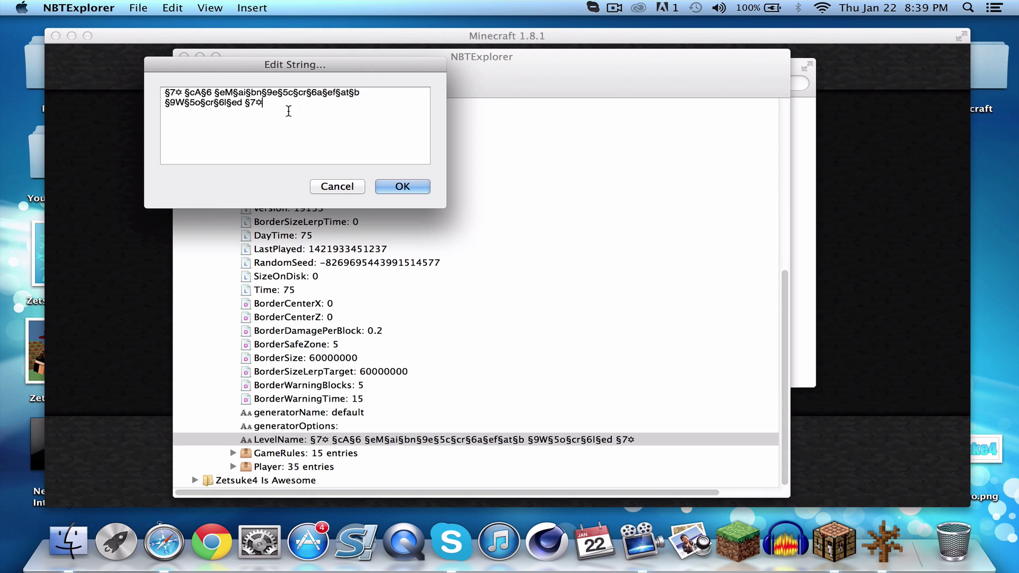
type("§")
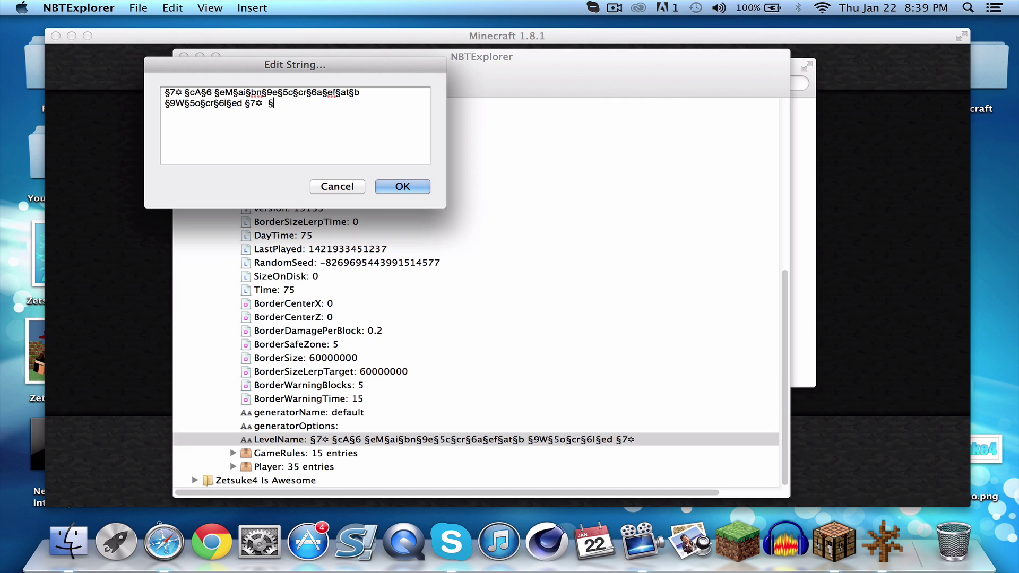
type("c§lO")
key("BackSpace")
type("POTATO")
left_click(402, 186)
key("super+s")
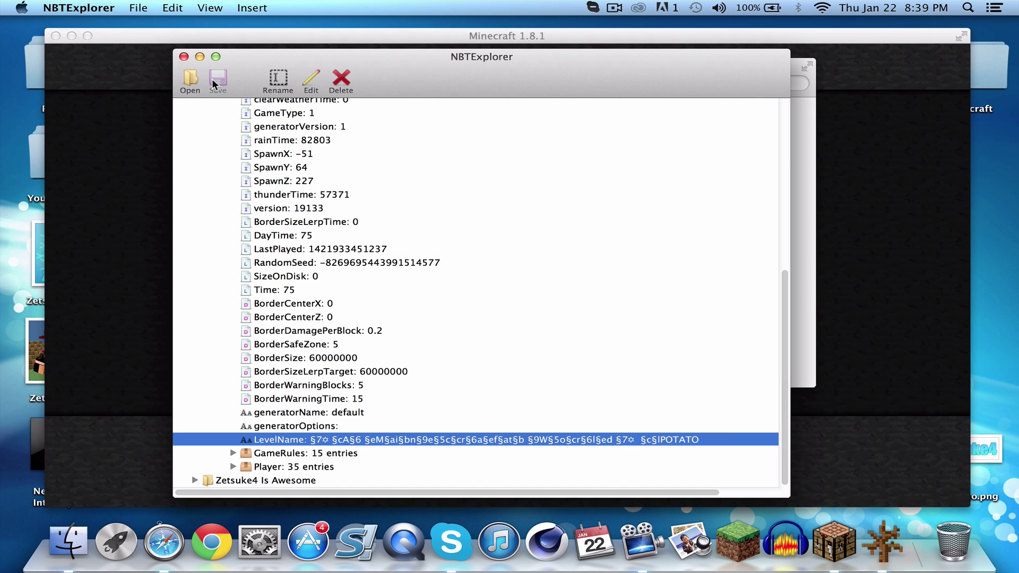
- Reload Minecraft's Select World list to check the bold red POTATO suffix
key("super+q")
left_click(699, 470)
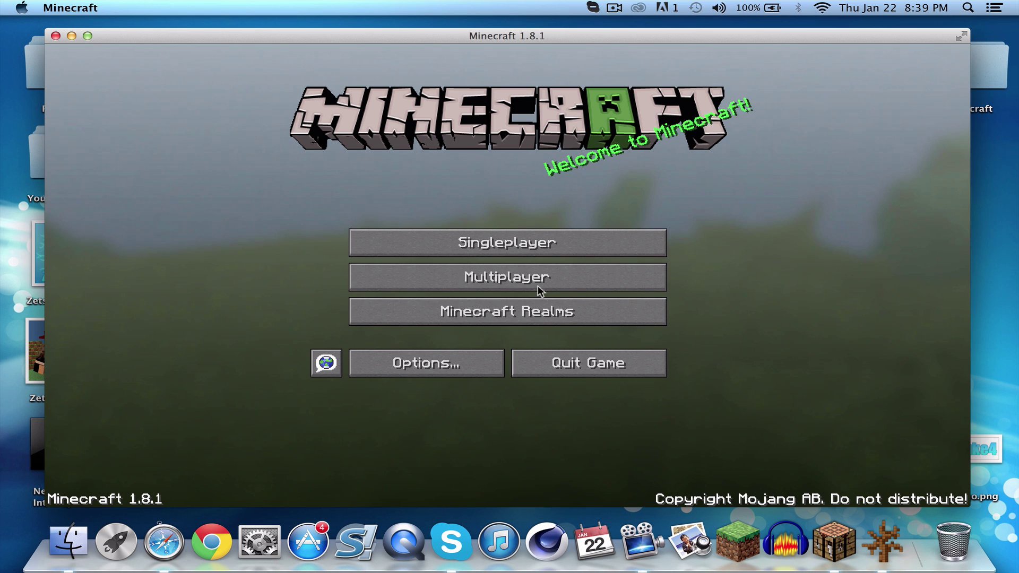
left_click(554, 233)
left_click(544, 104)
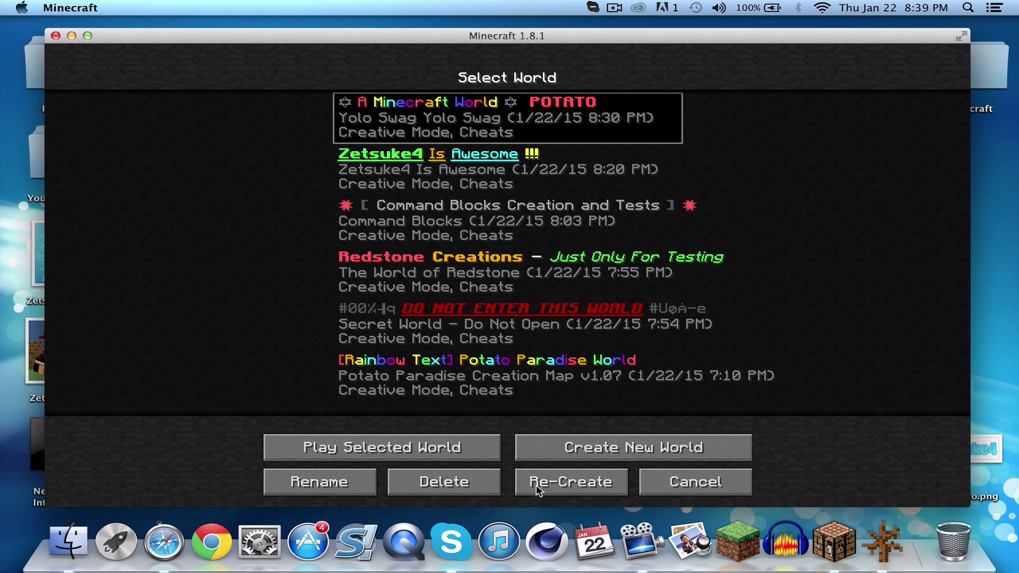
left_click(873, 552)
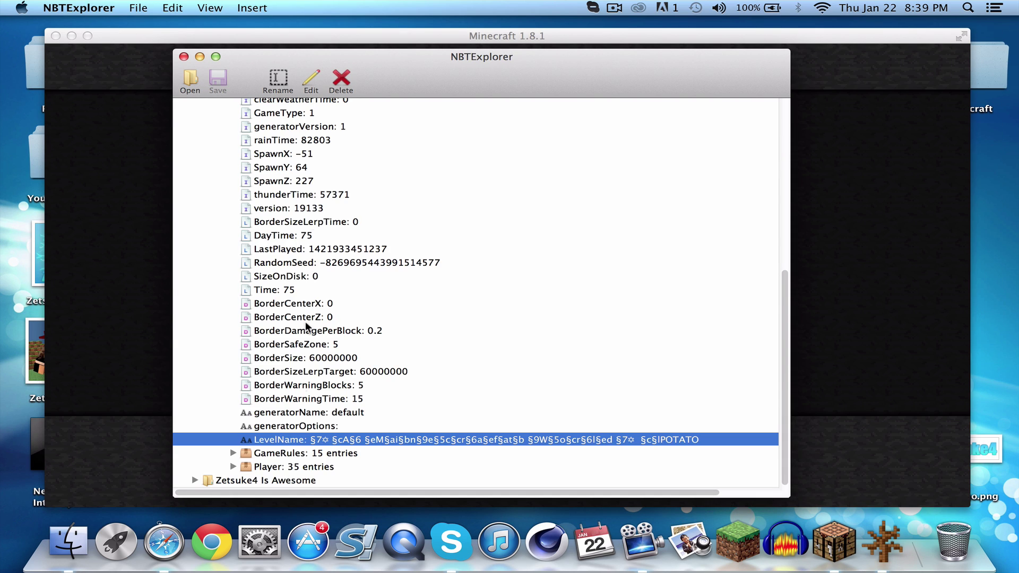
- Insert the §n underline code before POTATO in LevelName, checking the colour code guide
left_click(311, 83)
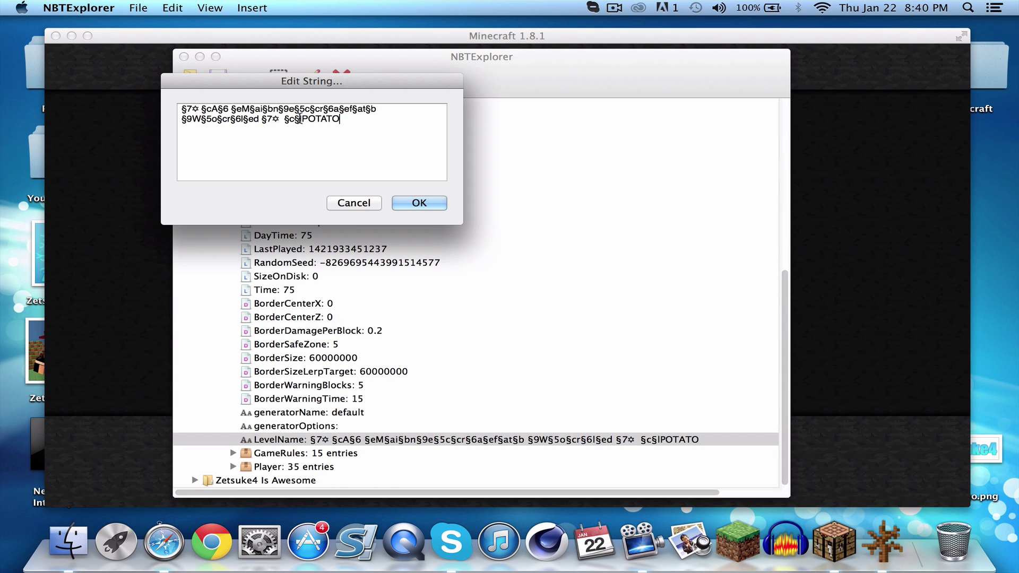
left_click(348, 176)
left_click(164, 541)
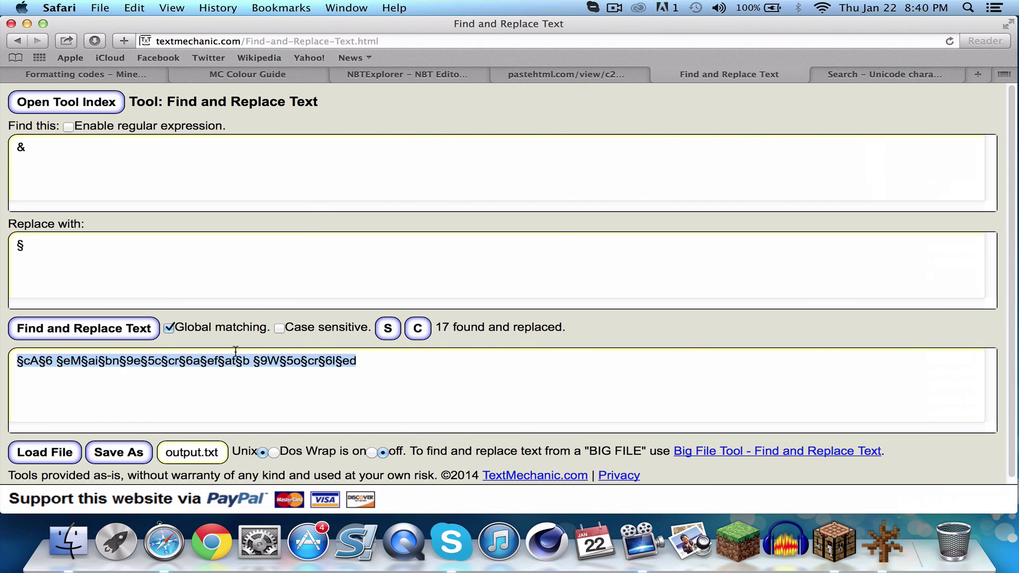
left_click(260, 71)
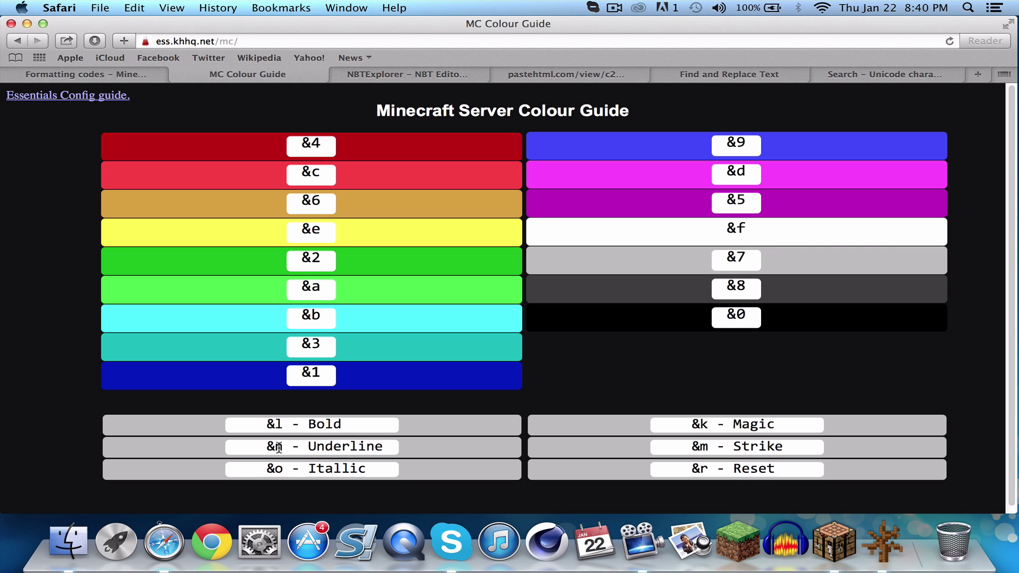
left_click(874, 540)
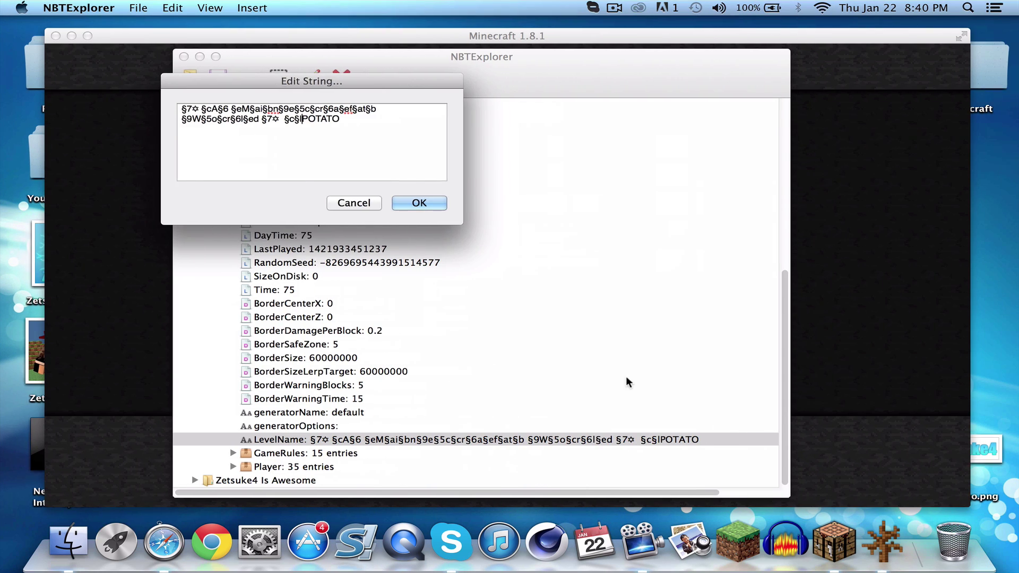
type("§")
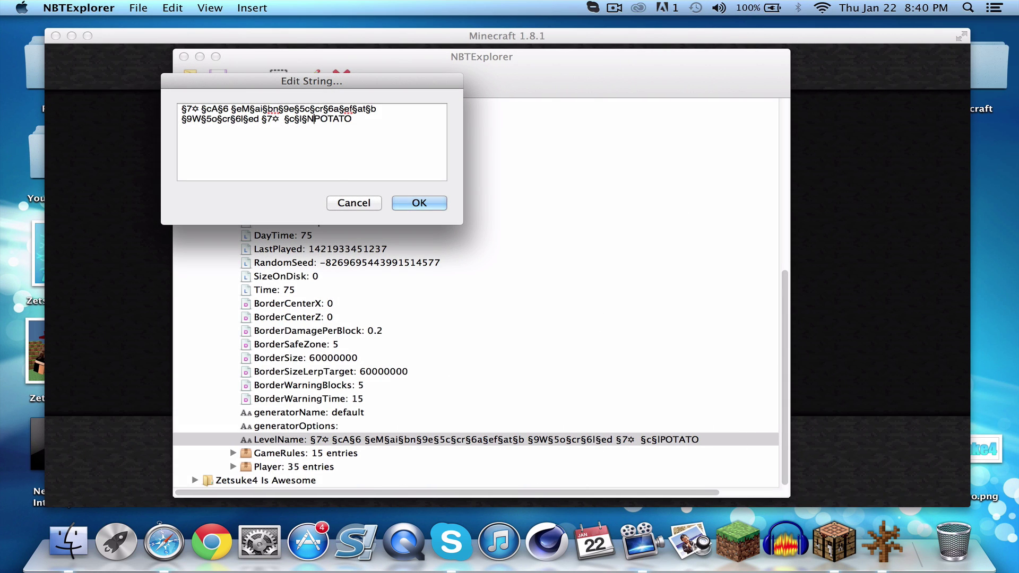
type("n")
key("Return")
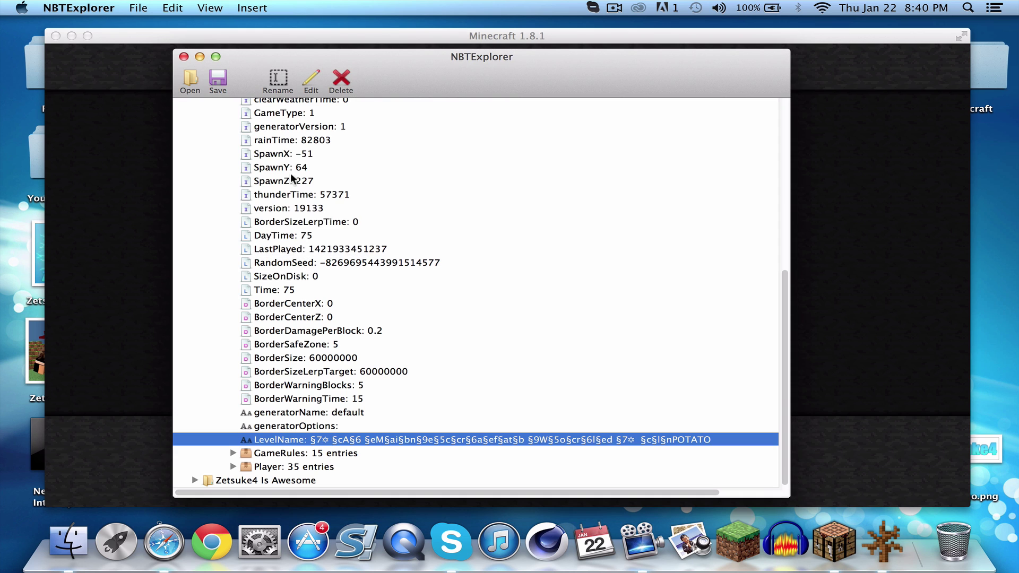
- Reload Minecraft's world list to confirm POTATO is now underlined
left_click(884, 435)
left_click(743, 472)
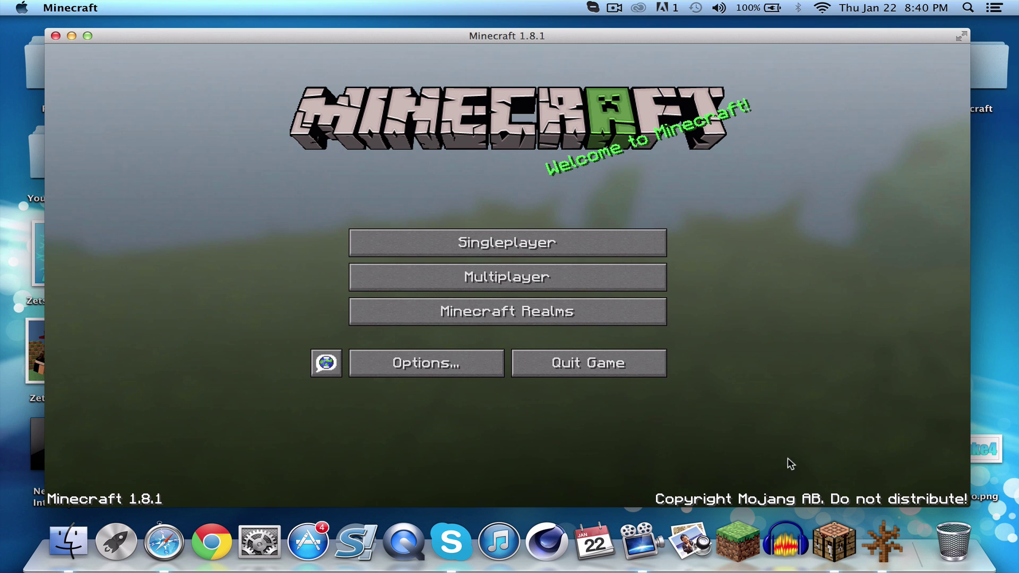
left_click(632, 246)
left_click(590, 117)
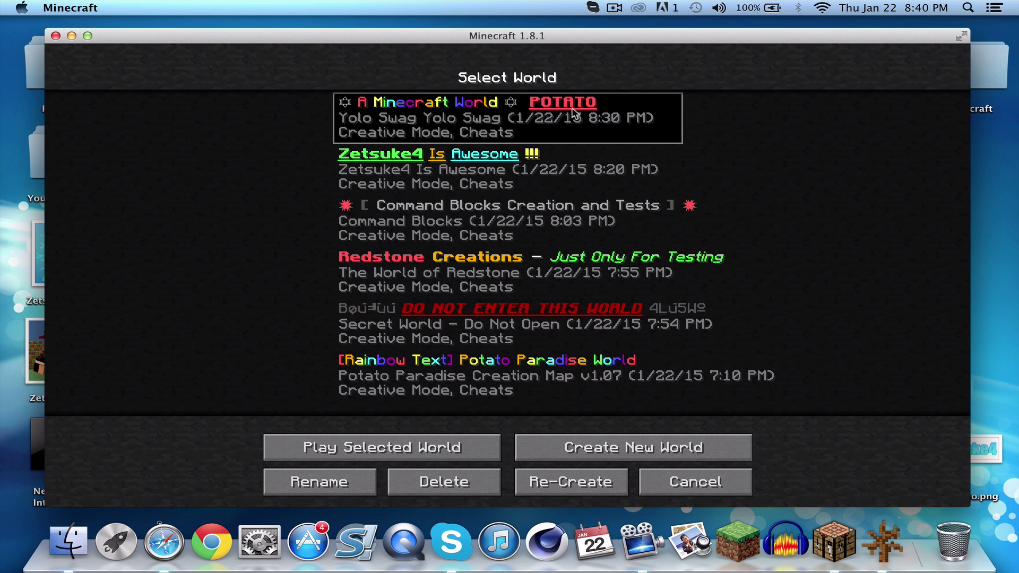
left_click(163, 542)
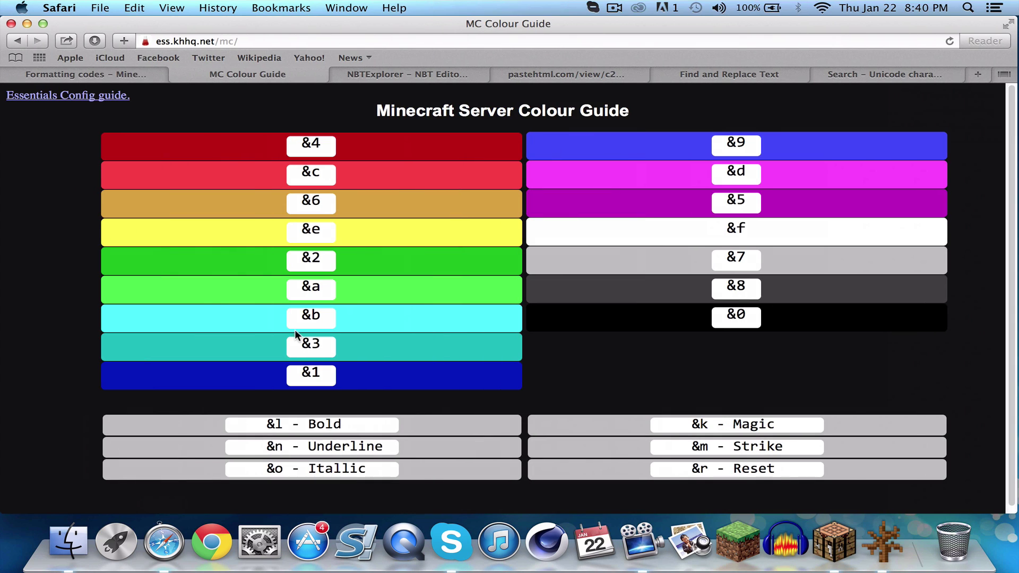
left_click(862, 547)
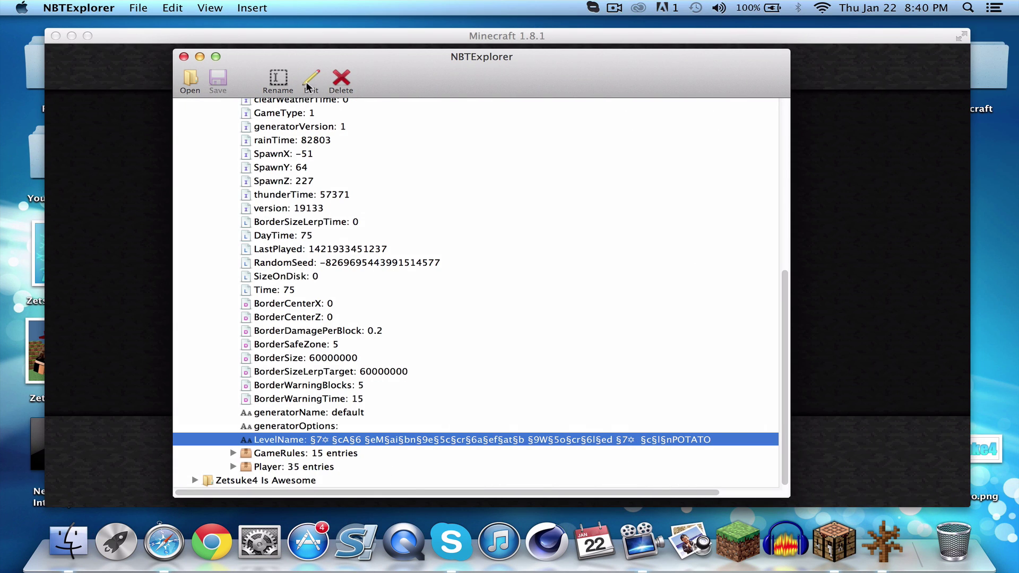
- Add the §o italic code before POTATO in LevelName and confirm it
left_click(308, 83)
left_click(329, 135)
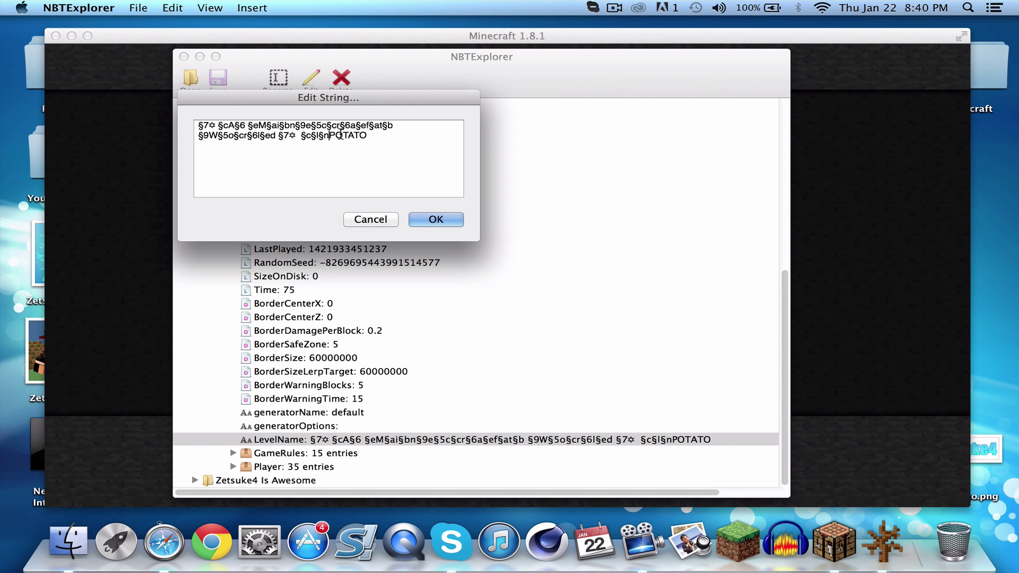
type("§")
key("super+Tab")
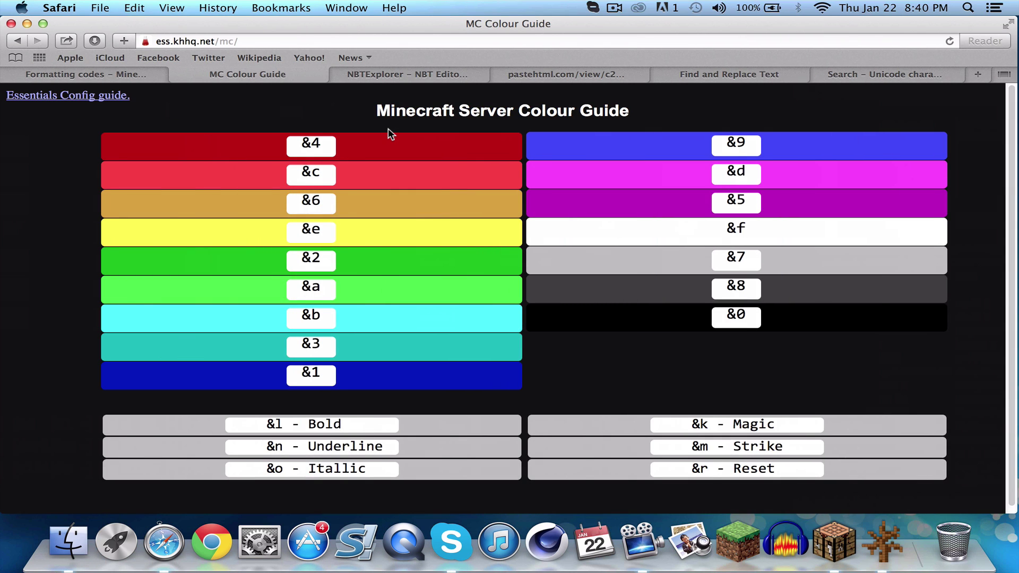
key("super+Tab")
left_click(435, 220)
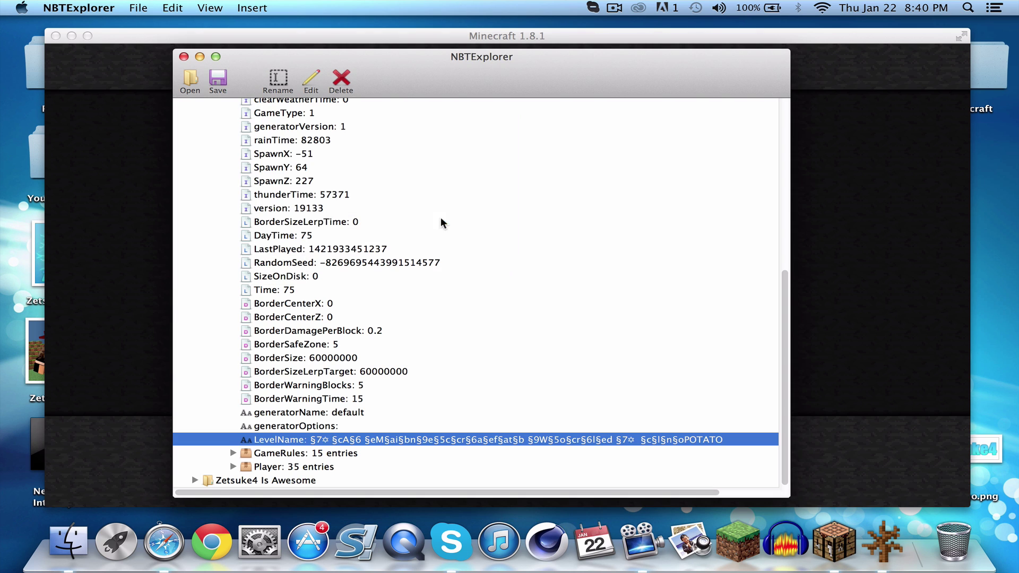
- Reload Minecraft's world list to check the italic POTATO
key("super+Tab")
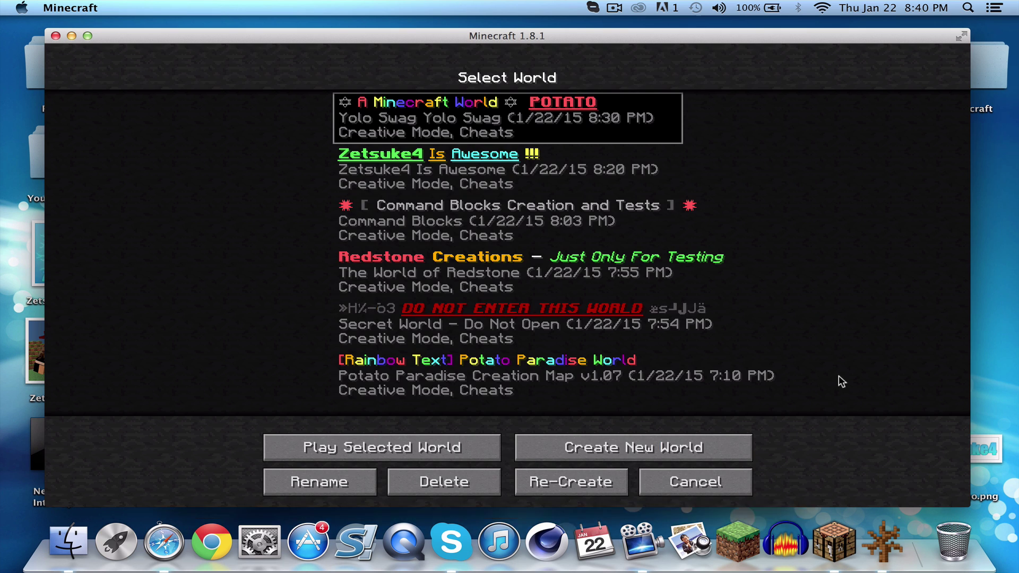
left_click(695, 482)
left_click(562, 233)
left_click(542, 120)
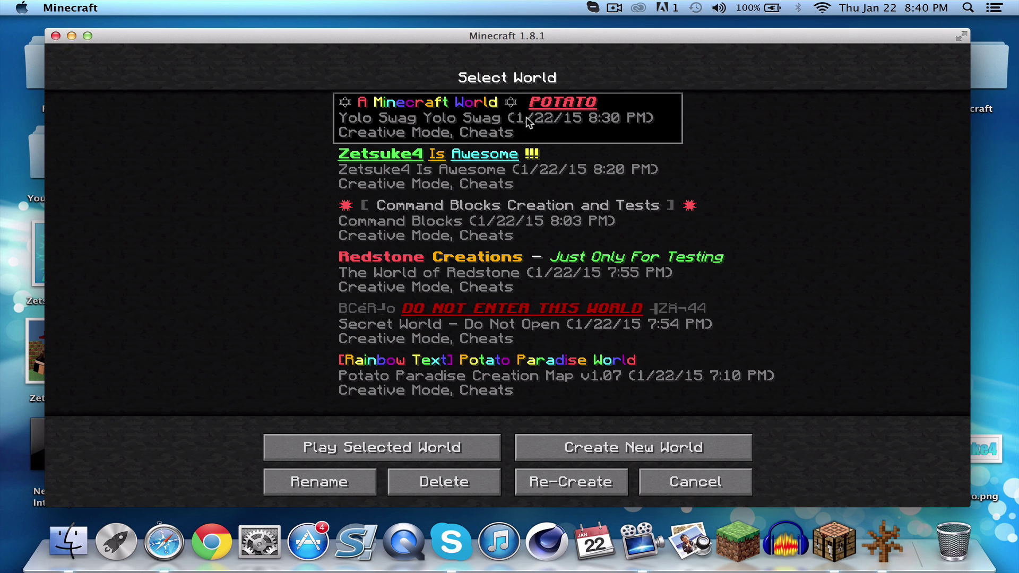
left_click(164, 541)
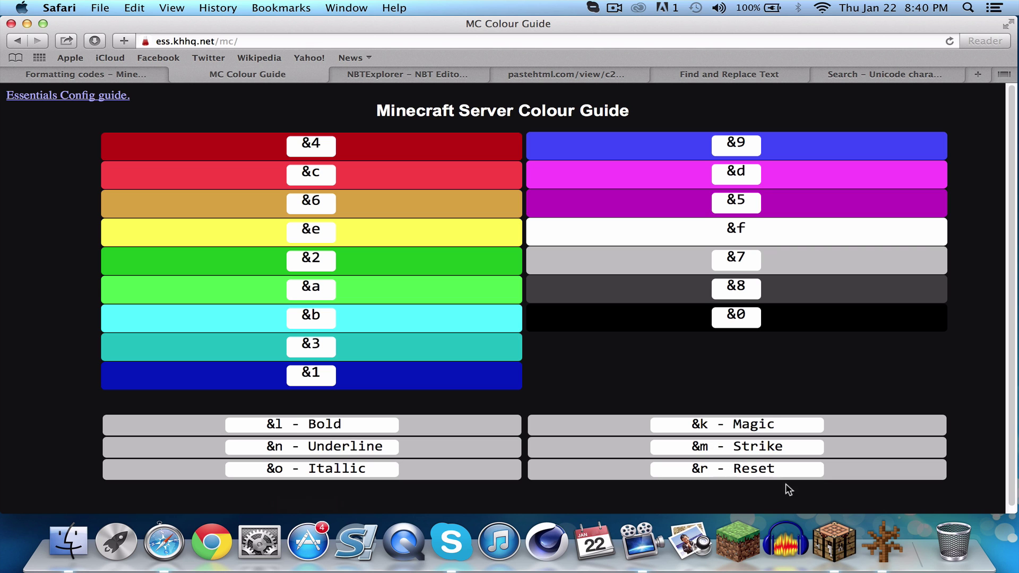
left_click(871, 539)
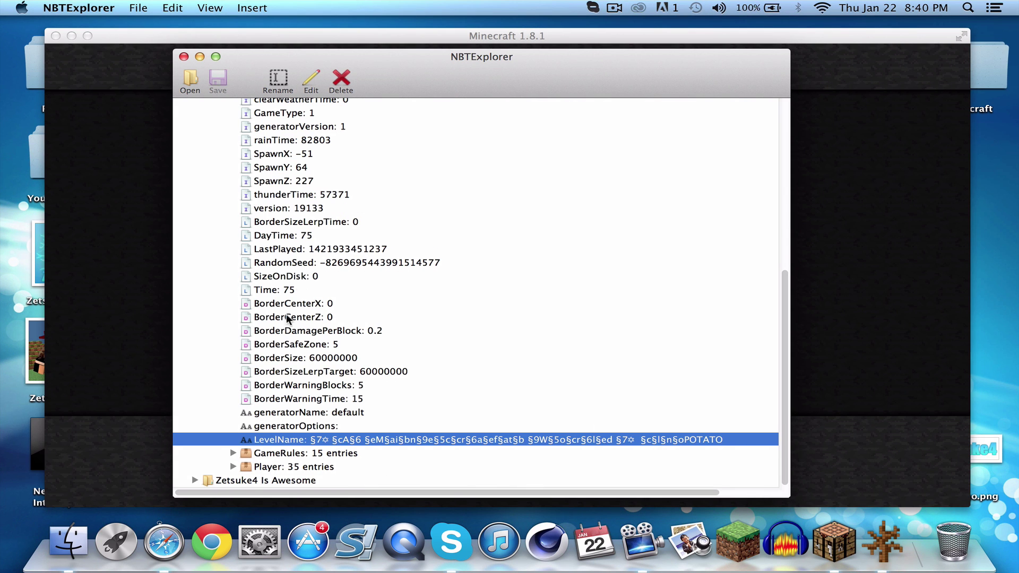
- Add the §m strikethrough code before POTATO and view the result in Minecraft's world list
left_click(314, 86)
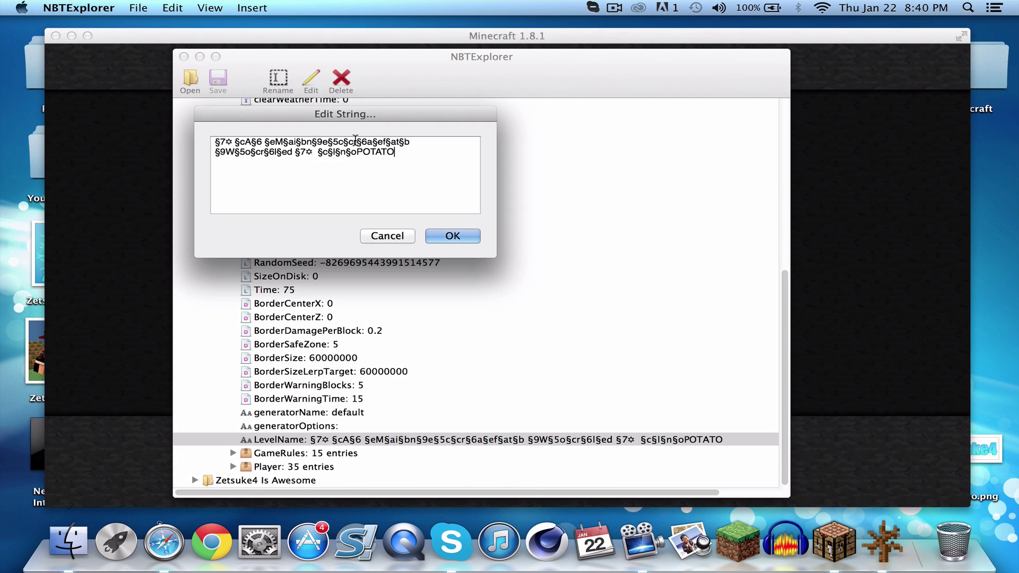
left_click(359, 152)
type("§m")
left_click(439, 234)
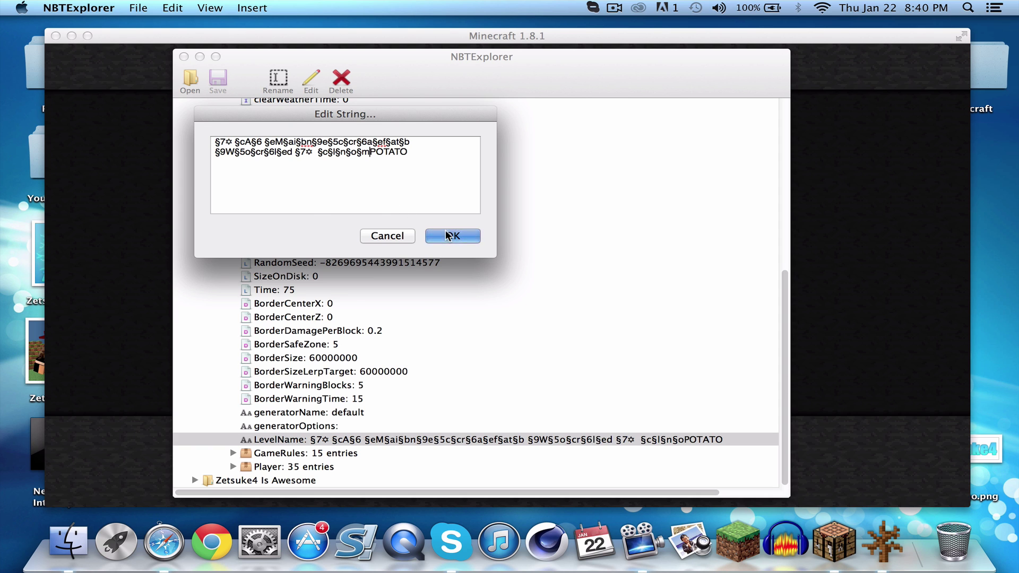
left_click(121, 190)
left_click(700, 481)
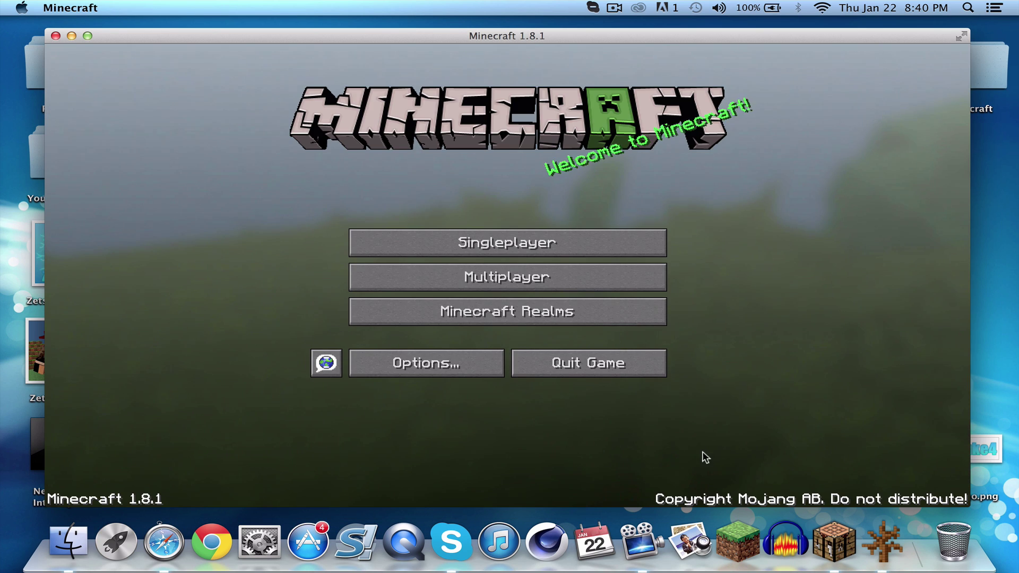
left_click(607, 244)
left_click(571, 105)
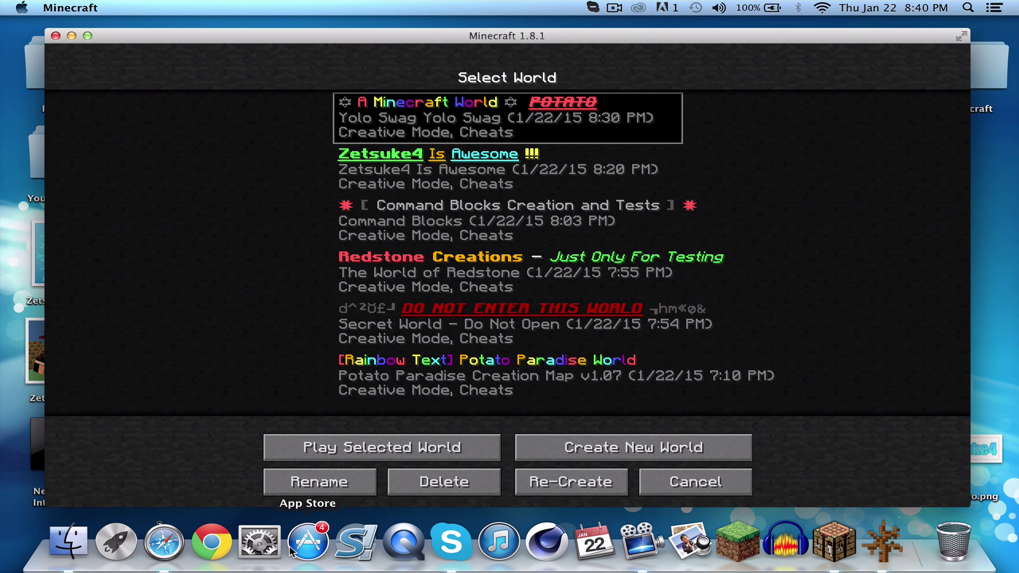
left_click(173, 556)
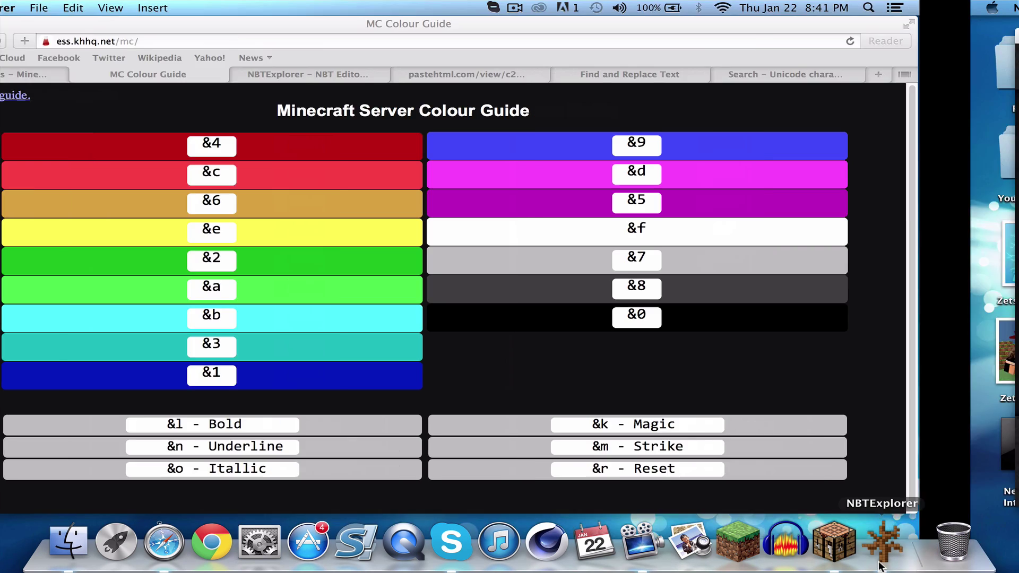
left_click(883, 544)
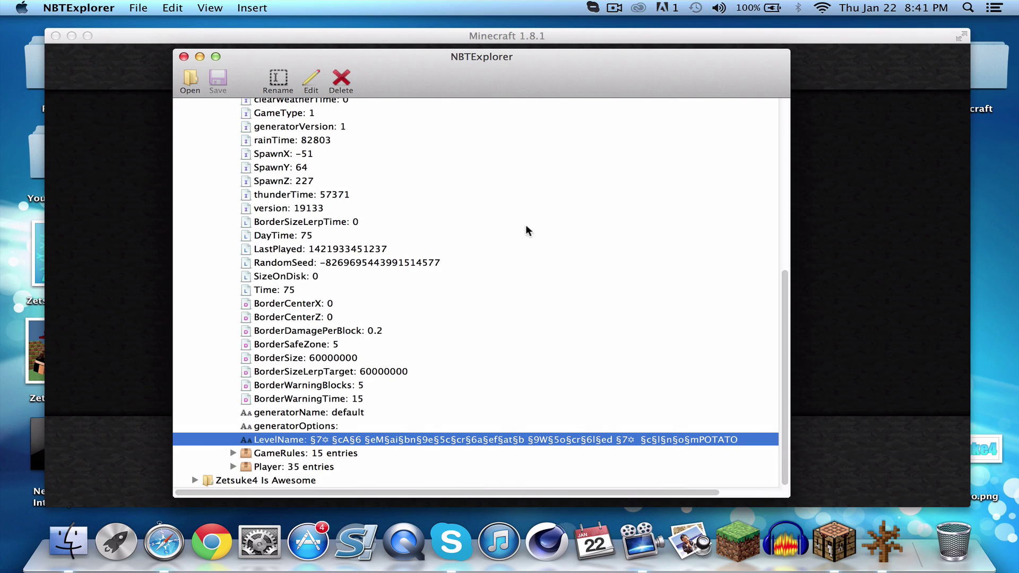
- Insert §r before POTATO, save, and recheck that POTATO shows as plain white text
left_click(315, 88)
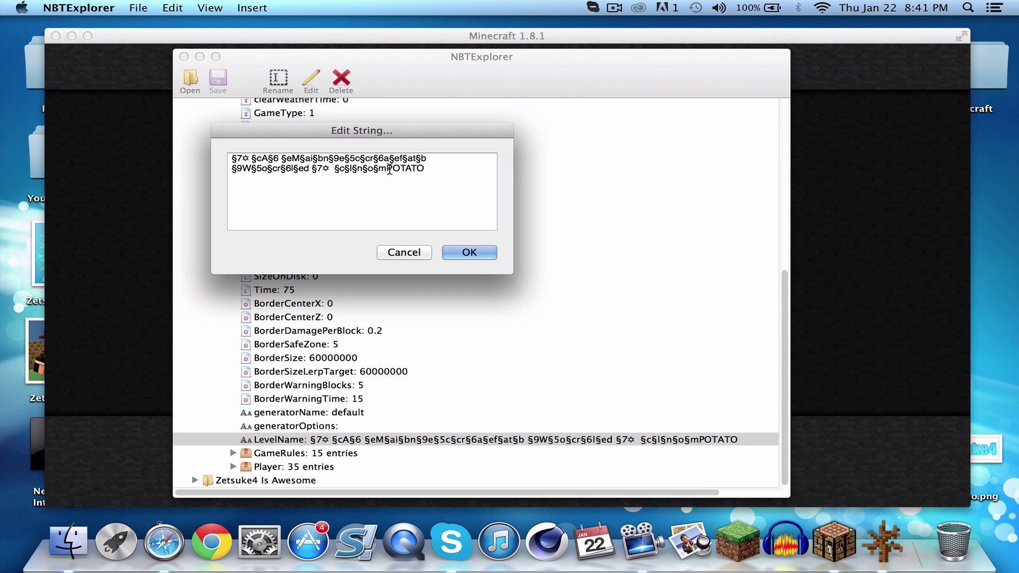
left_click(389, 168)
type("§r")
left_click(483, 254)
left_click(218, 80)
left_click(80, 179)
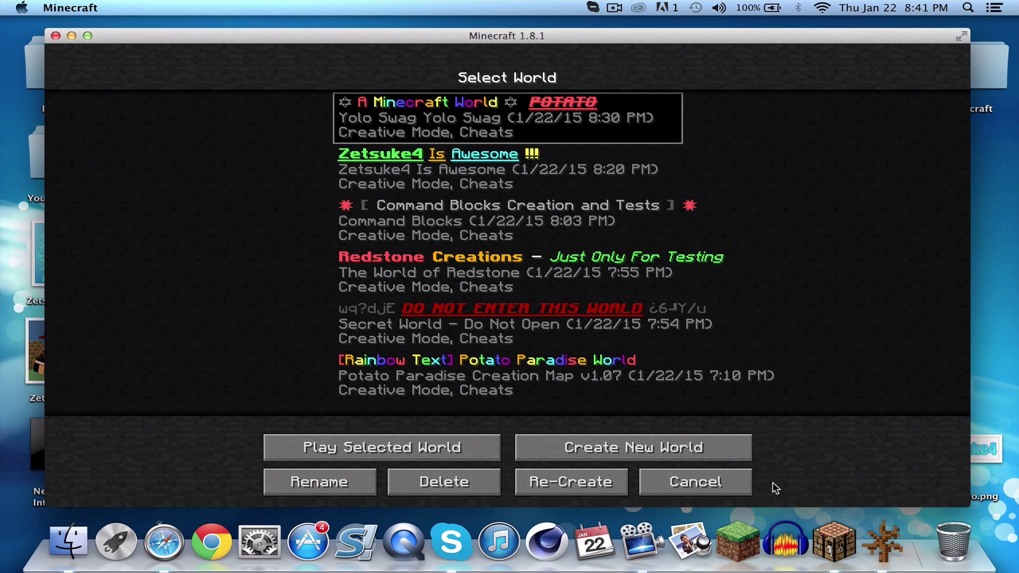
left_click(733, 482)
left_click(476, 237)
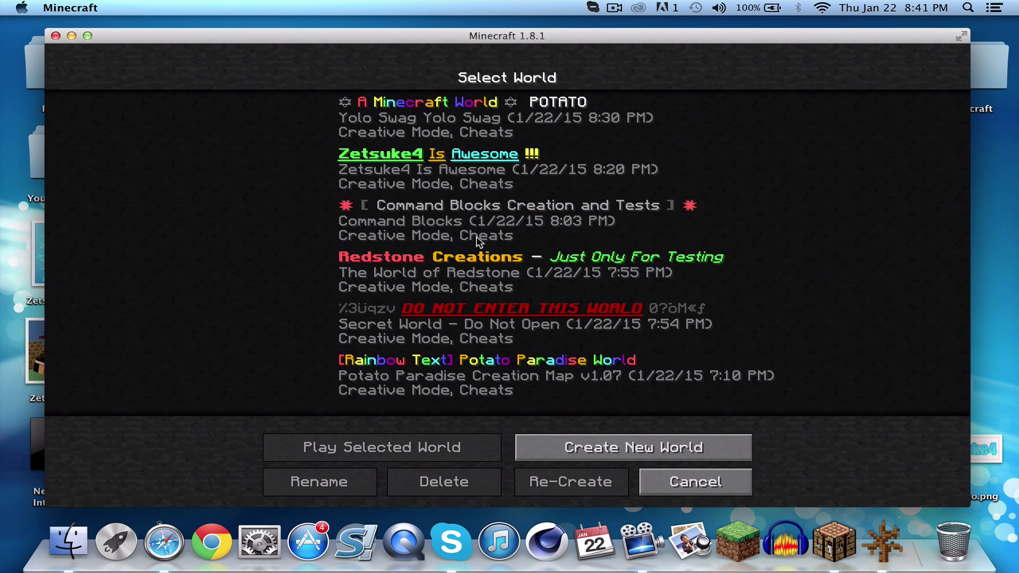
left_click(574, 111)
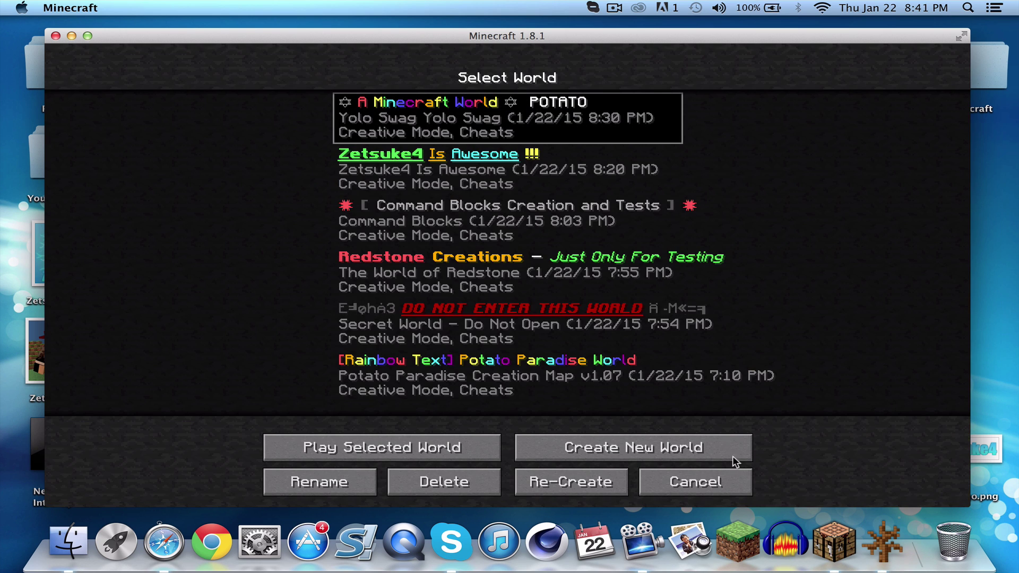
- Replace §r with the §k magic code before POTATO, using the colour guide as reference
left_click(826, 547)
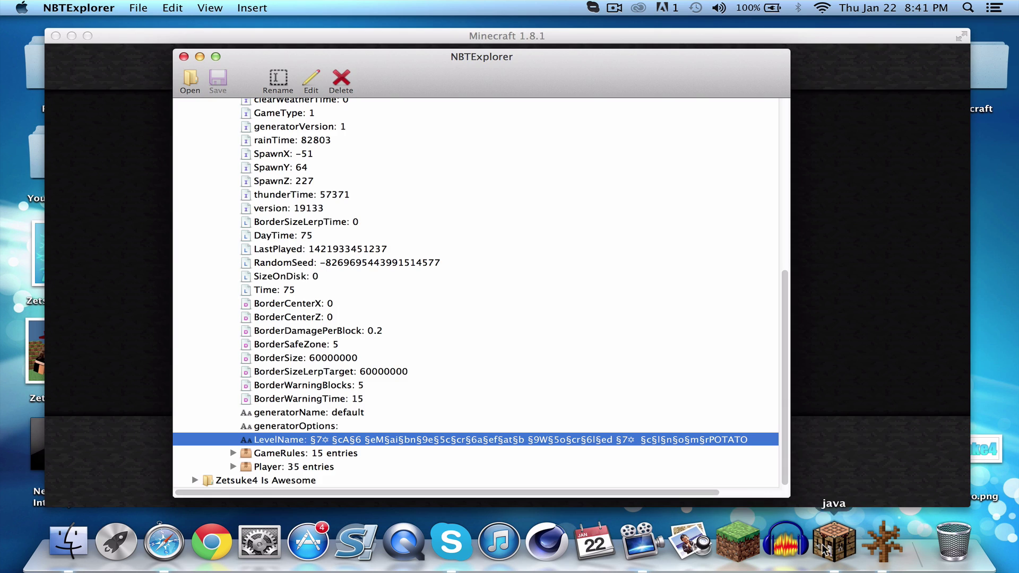
left_click(319, 77)
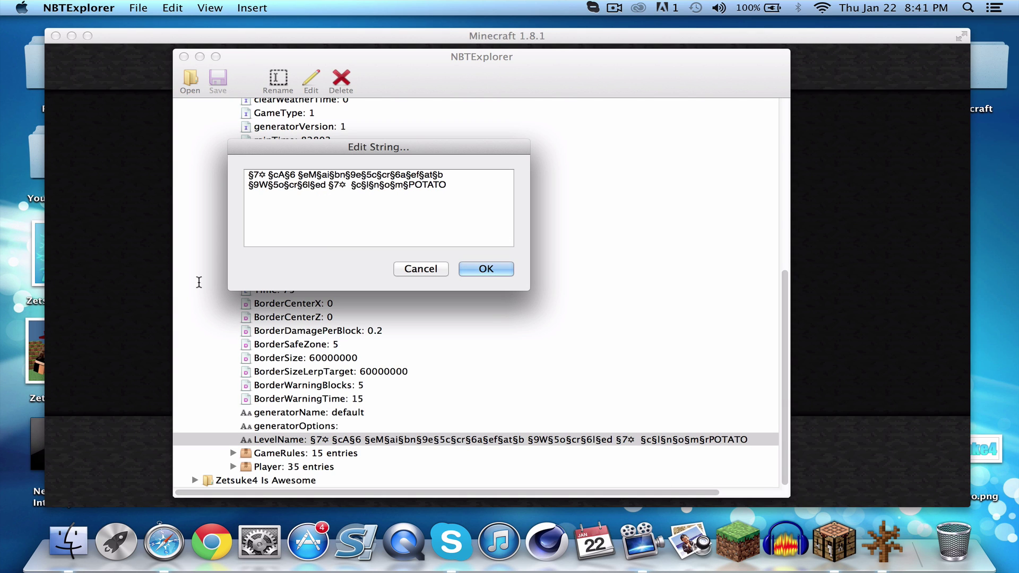
left_click(163, 541)
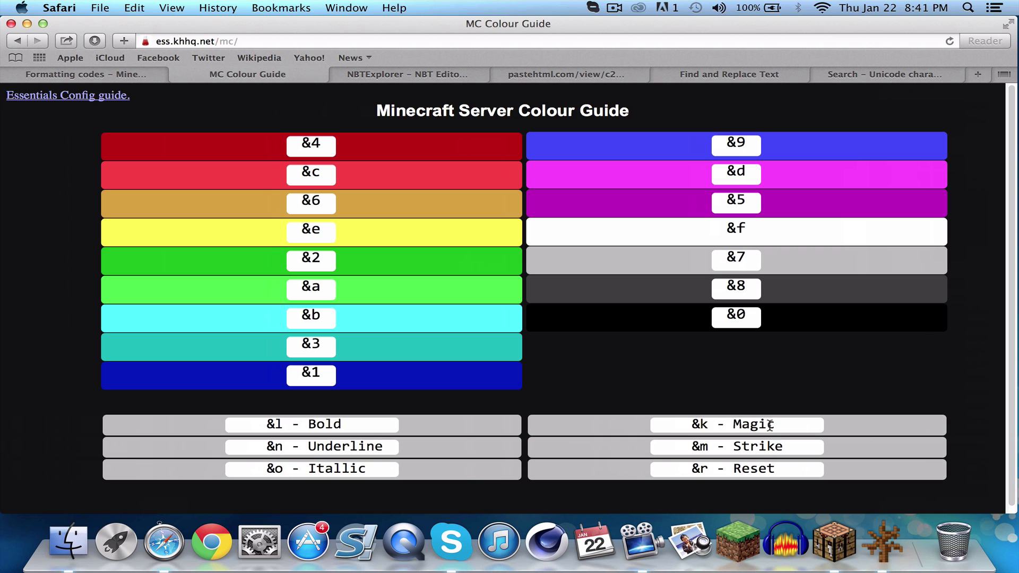
left_click_drag(770, 425, 677, 424)
left_click(729, 403)
left_click(867, 527)
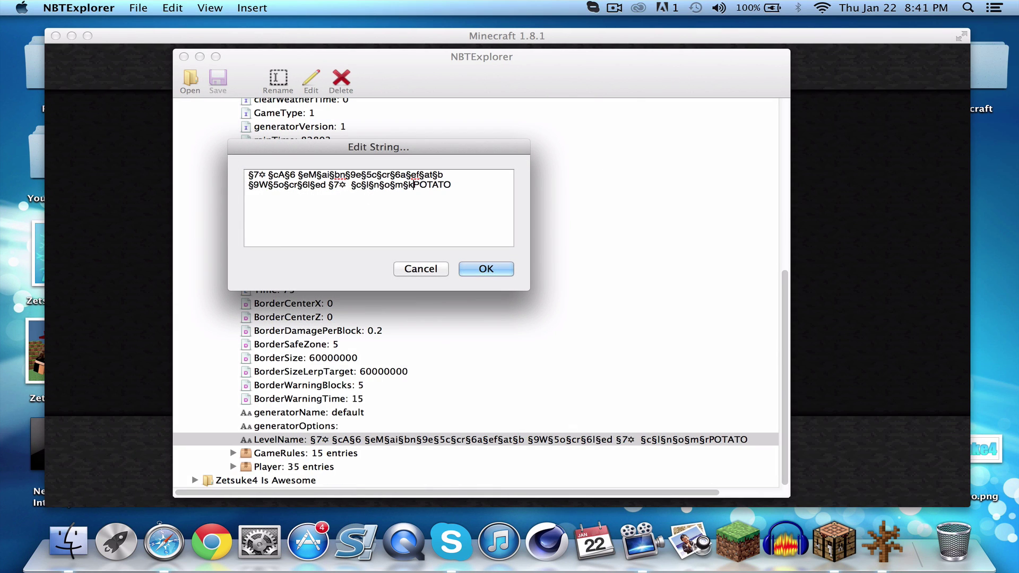
left_click(485, 269)
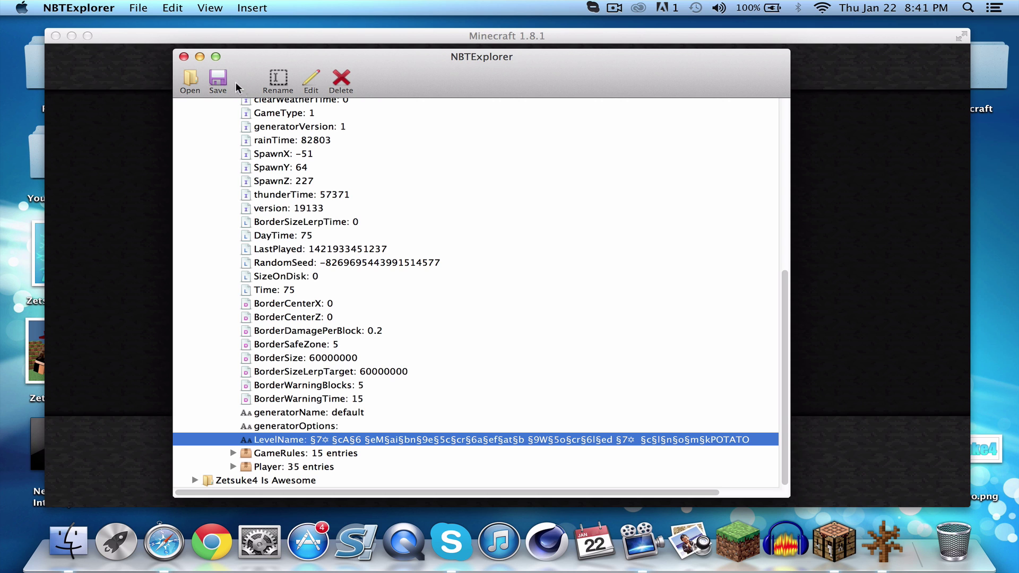
left_click_drag(237, 88, 228, 85)
- Reload Minecraft's world list to see POTATO as scrambled obfuscated characters
left_click(91, 185)
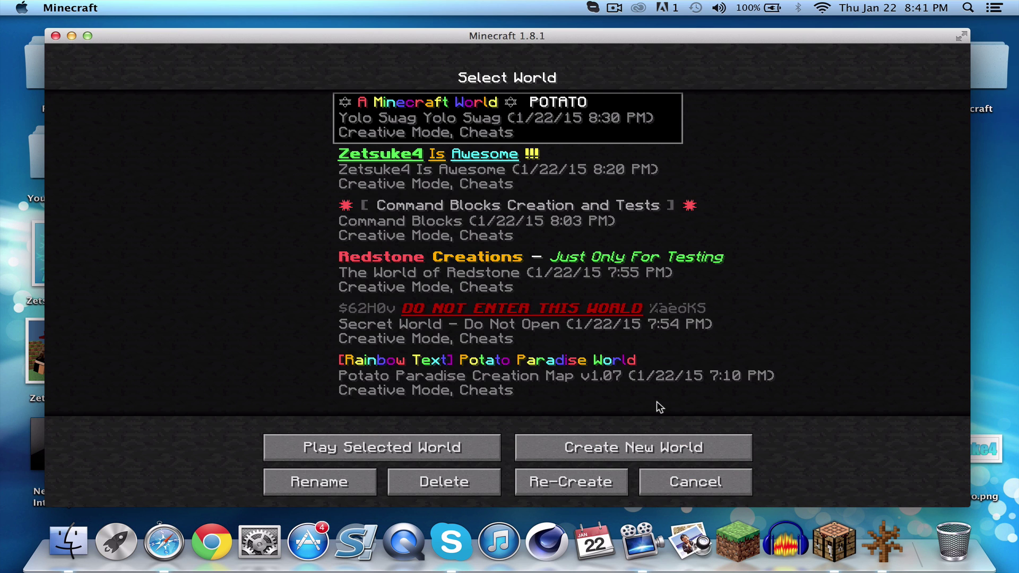
left_click(696, 478)
left_click(611, 247)
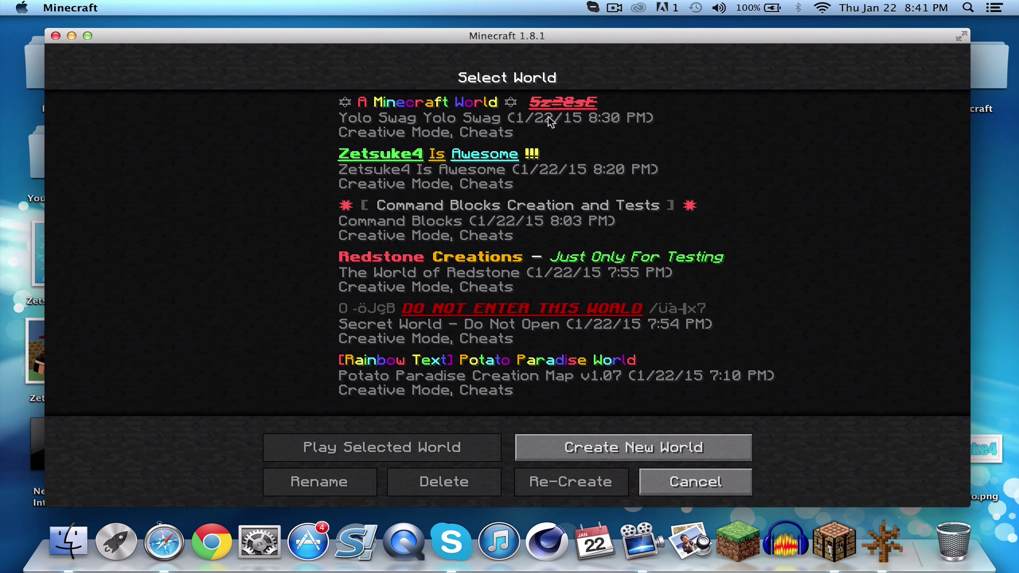
left_click(581, 114)
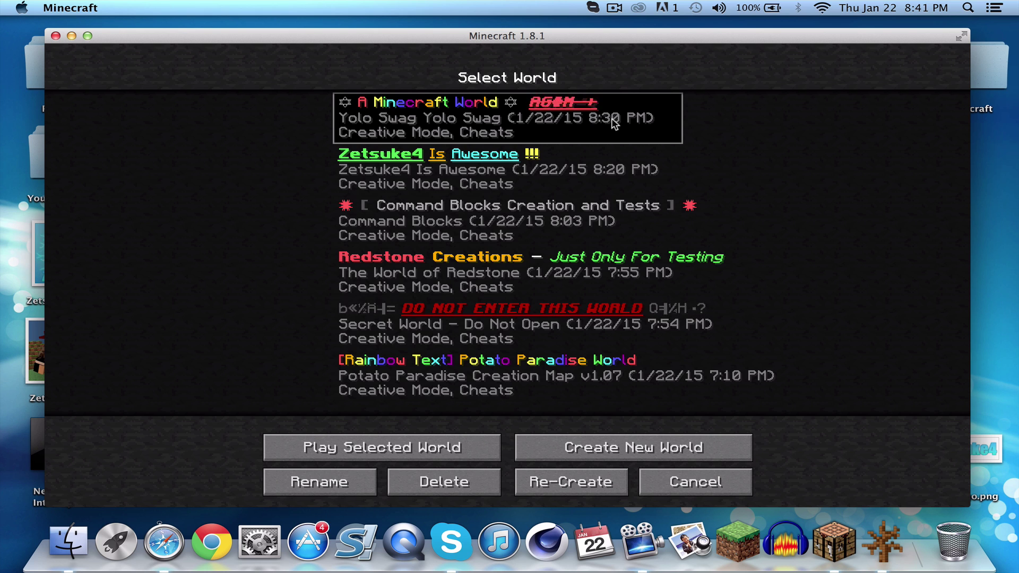
left_click(164, 542)
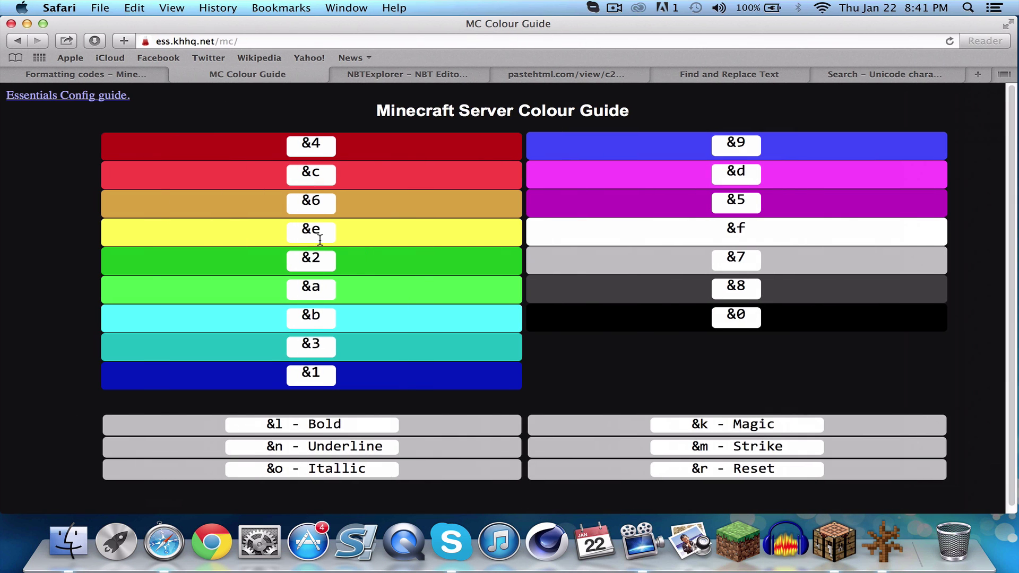